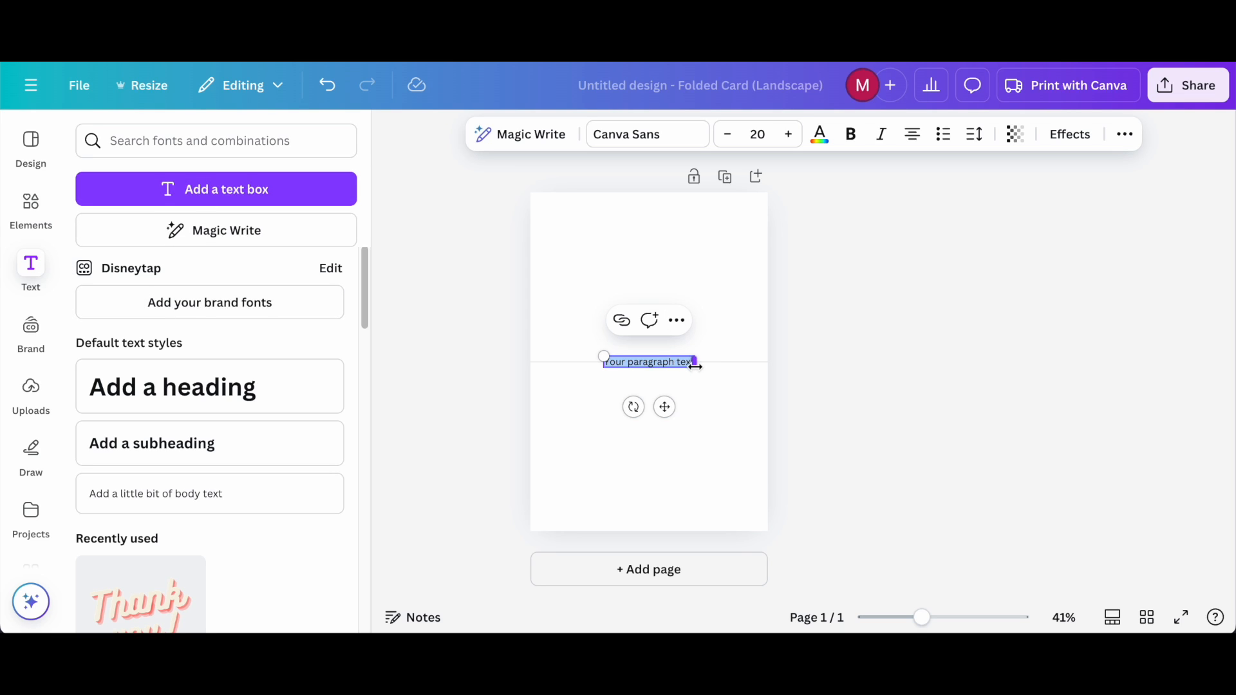
- Replace the placeholder text with "Thank You for Your" and place the text box just below the card's fold line
key("BackSpace")
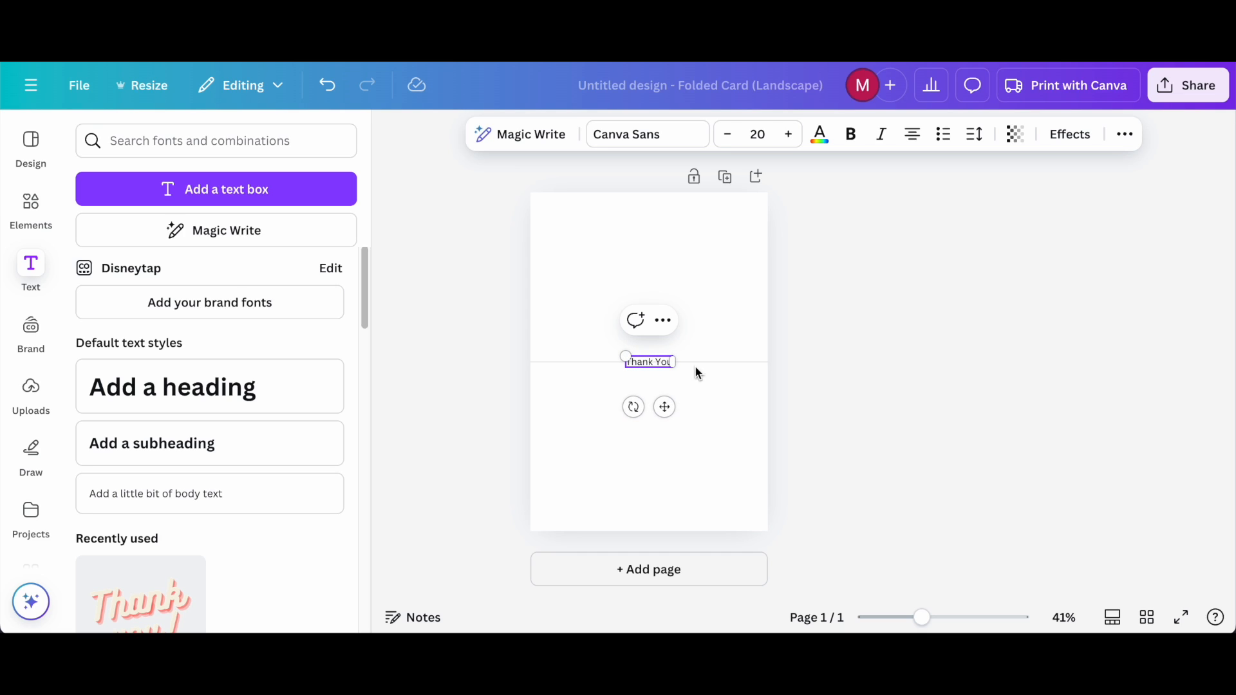
left_click_drag(674, 408, 669, 432)
type("for")
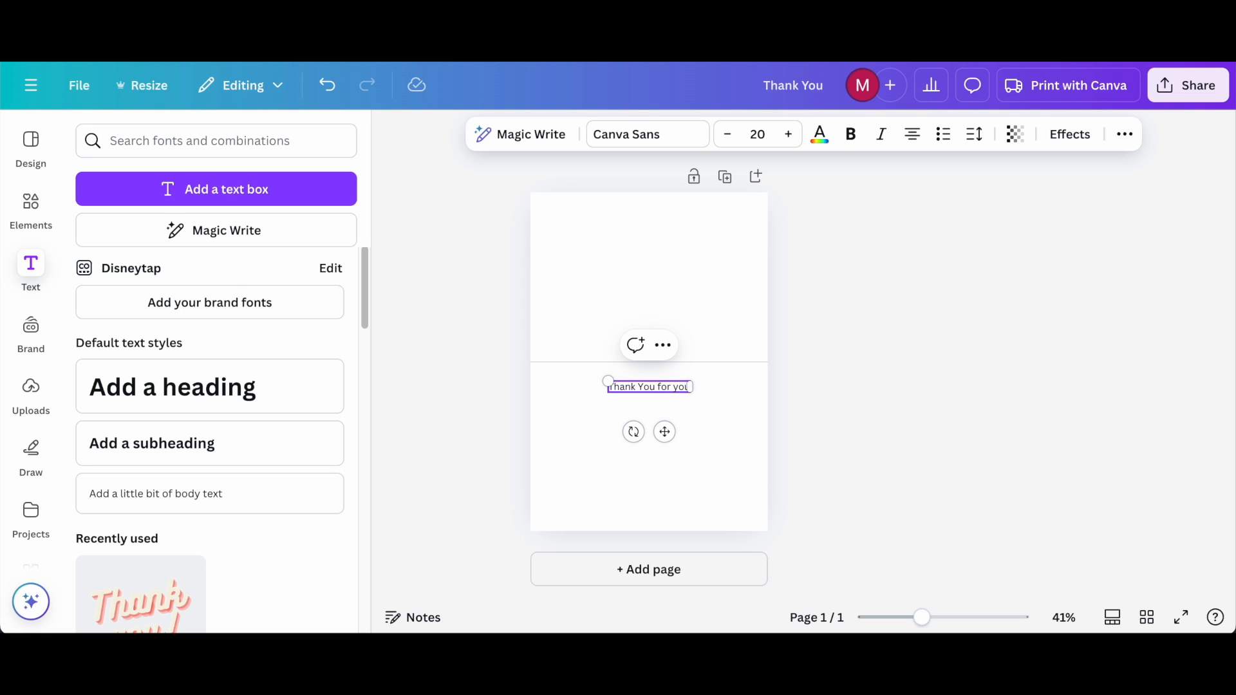
type(" You")
type("r")
left_click(701, 444)
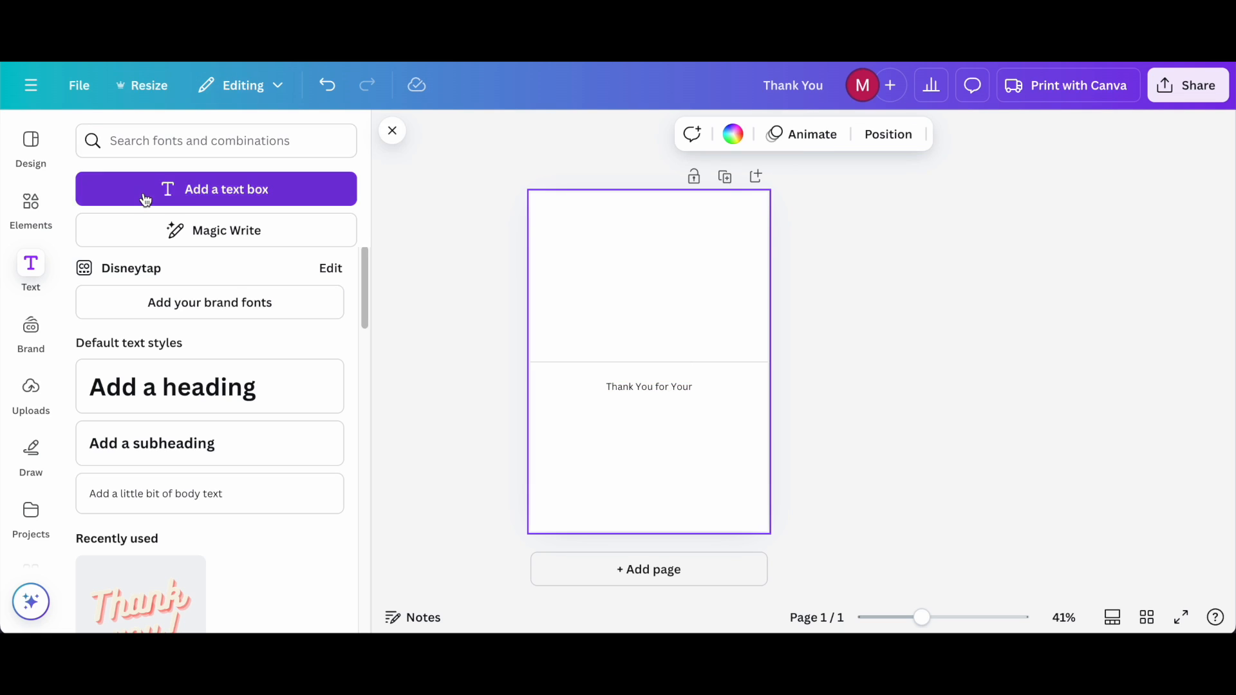
- Add a second text box near the card's lower edge reading "Pawsitive Impact" and enlarge it to about size 25.5
left_click(205, 194)
left_click_drag(670, 407, 671, 534)
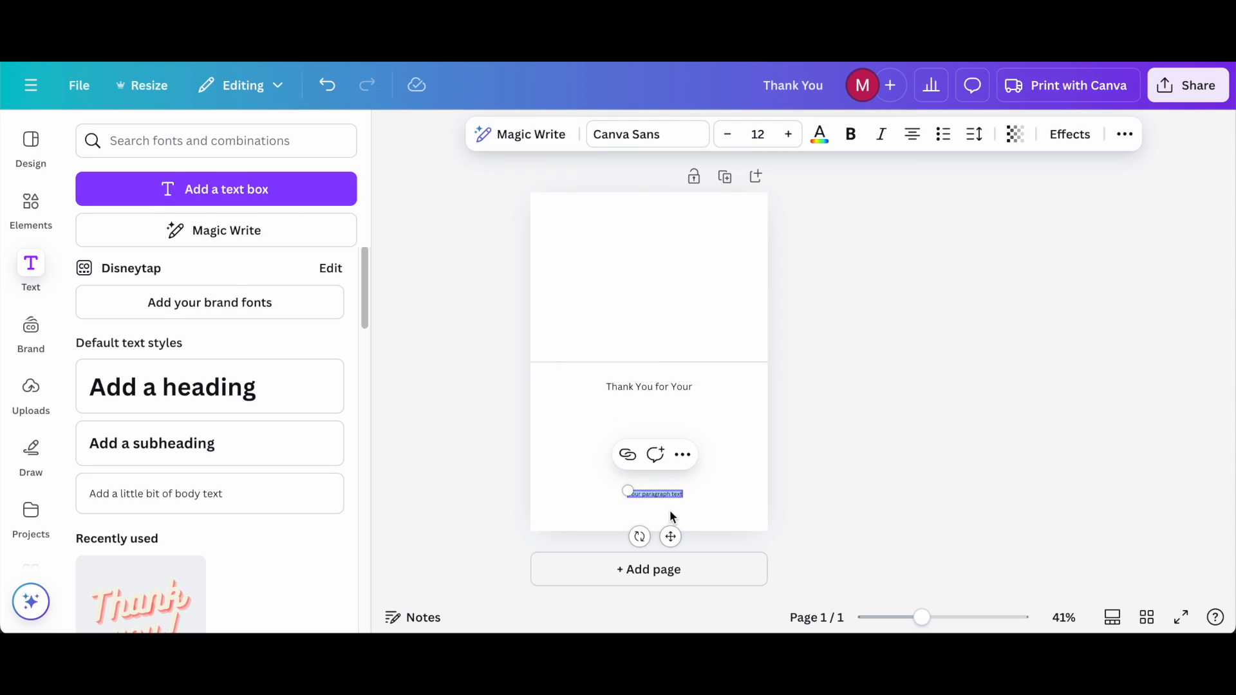
key("BackSpace")
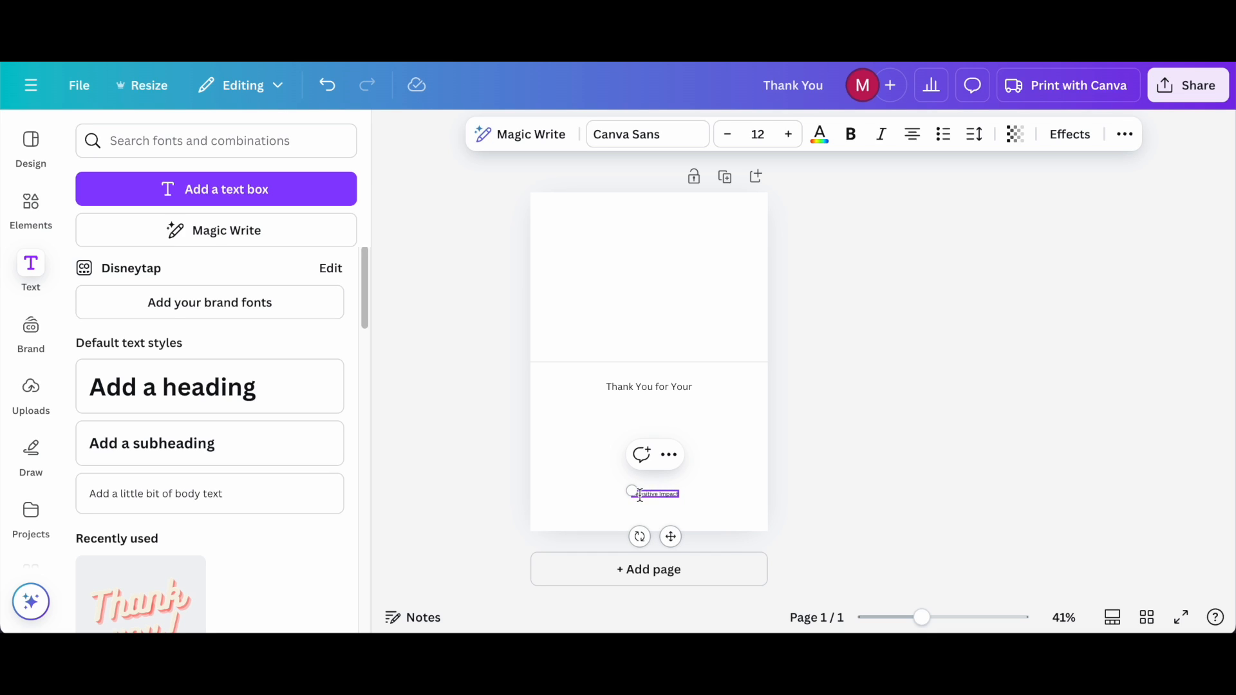
left_click_drag(632, 492, 581, 475)
left_click_drag(927, 620, 938, 618)
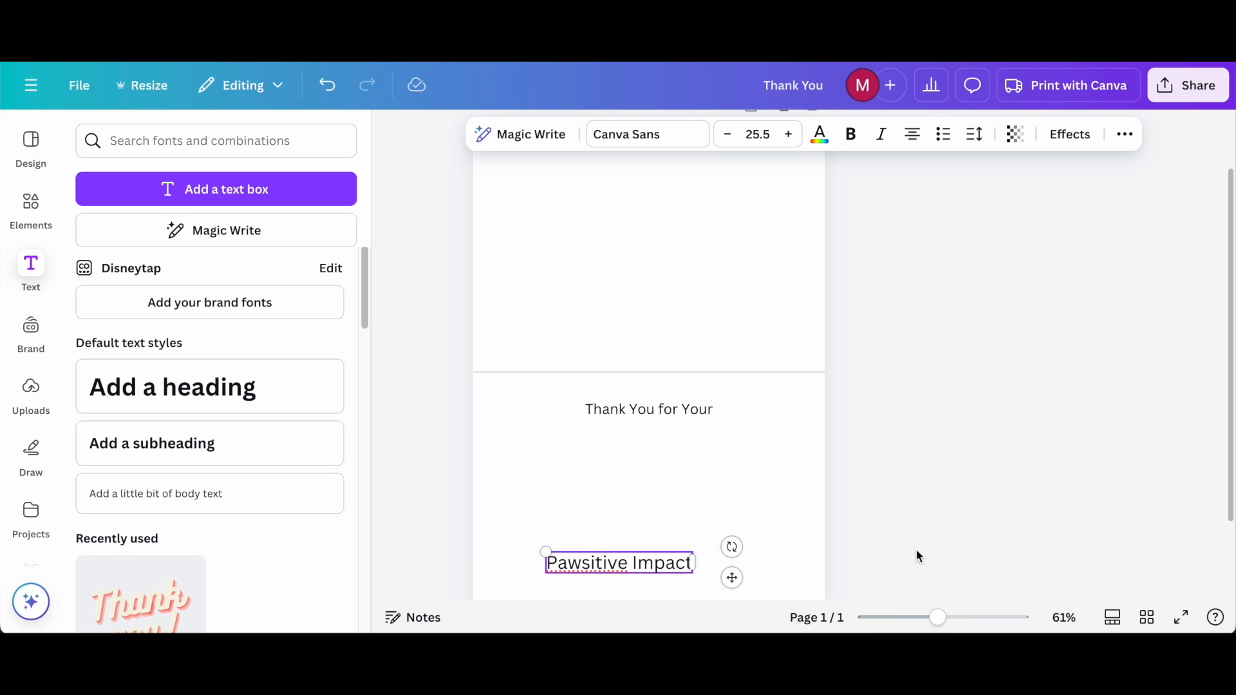
scroll(896, 415, "up", 3)
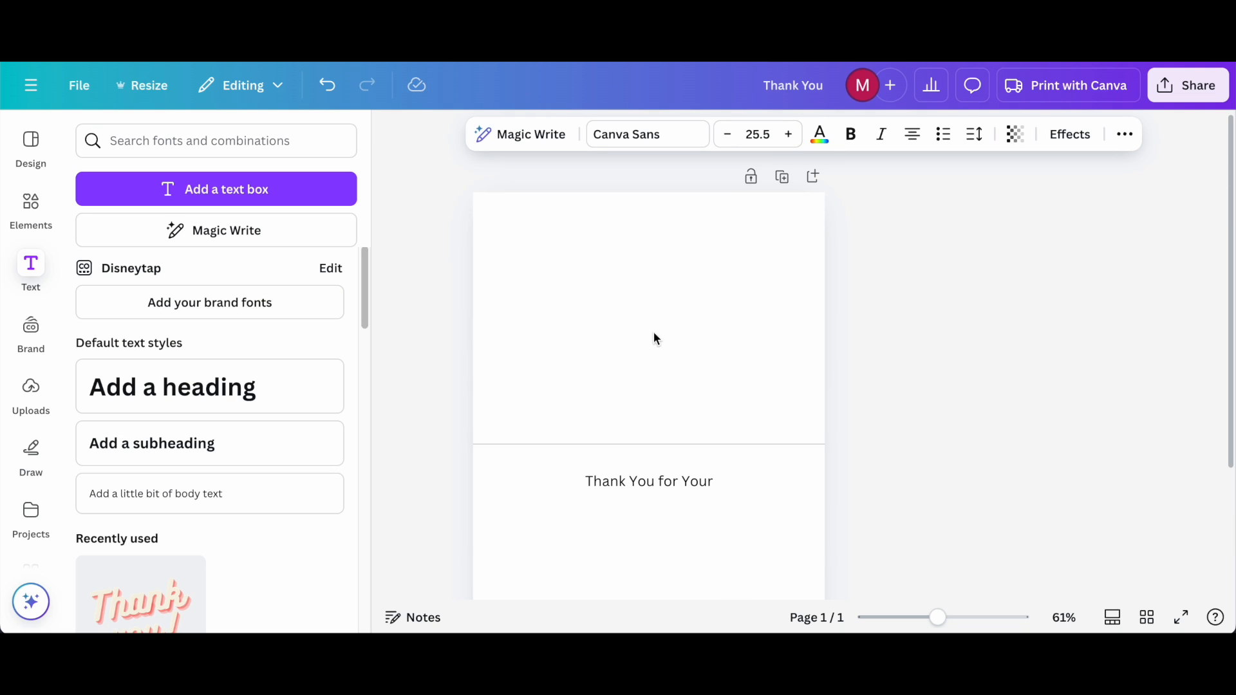
scroll(711, 283, "down", 3)
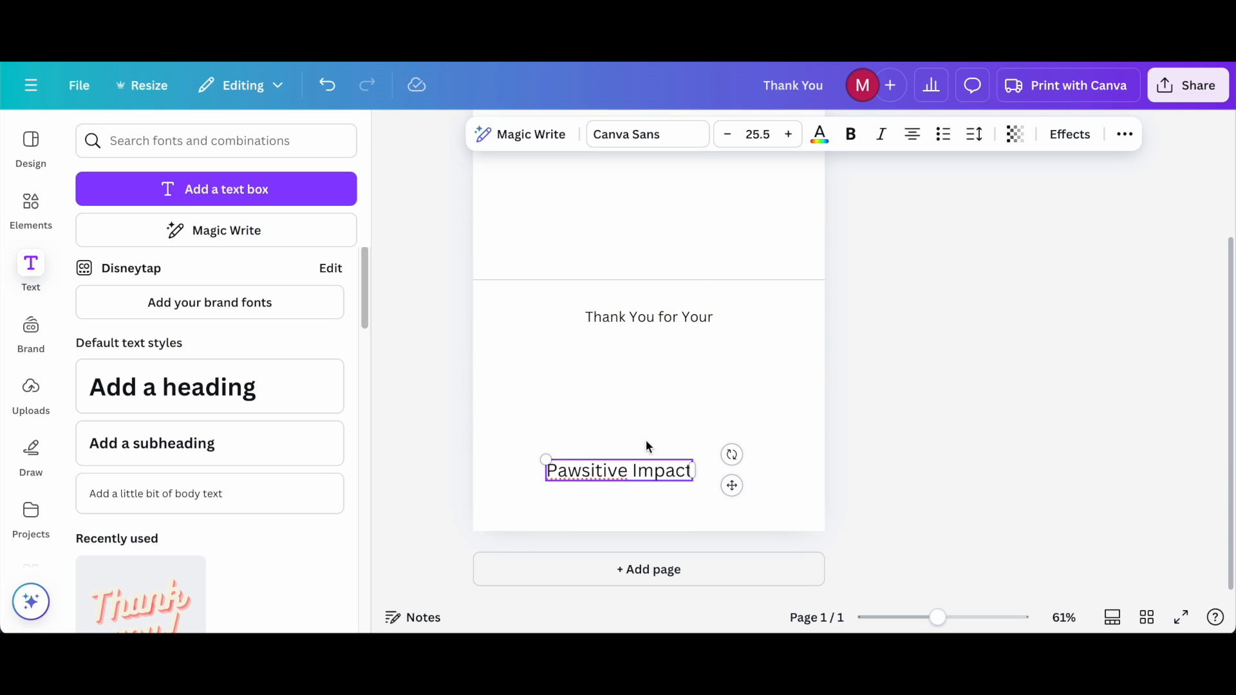
- Try the fonts Inter, Helvetica World, DM Sans, Arimo, Alice and Garet on the "Thank You for Your" text
left_click(656, 318)
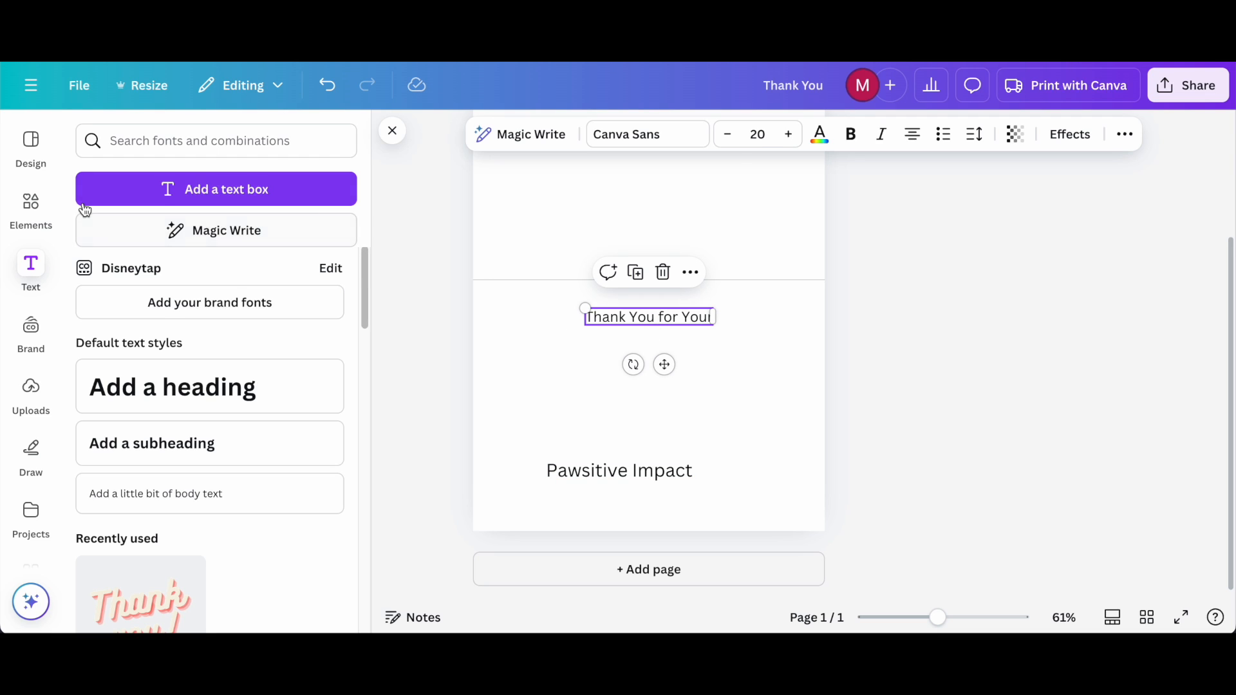
left_click(678, 149)
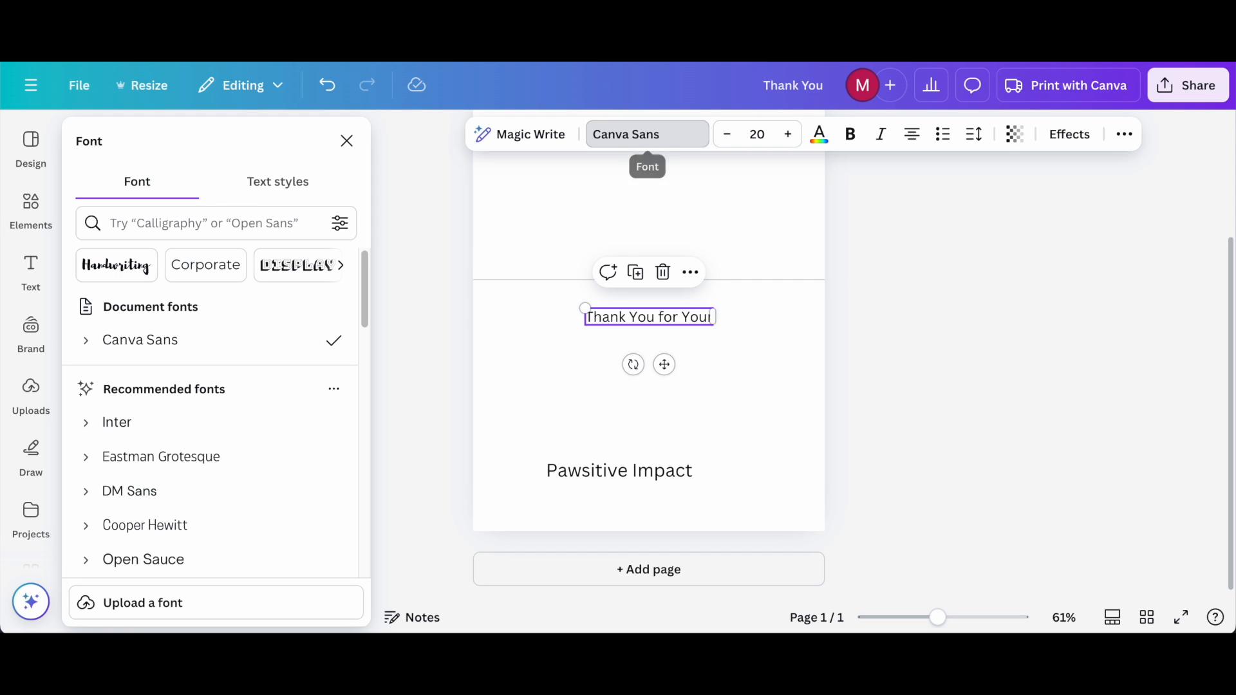
left_click(173, 428)
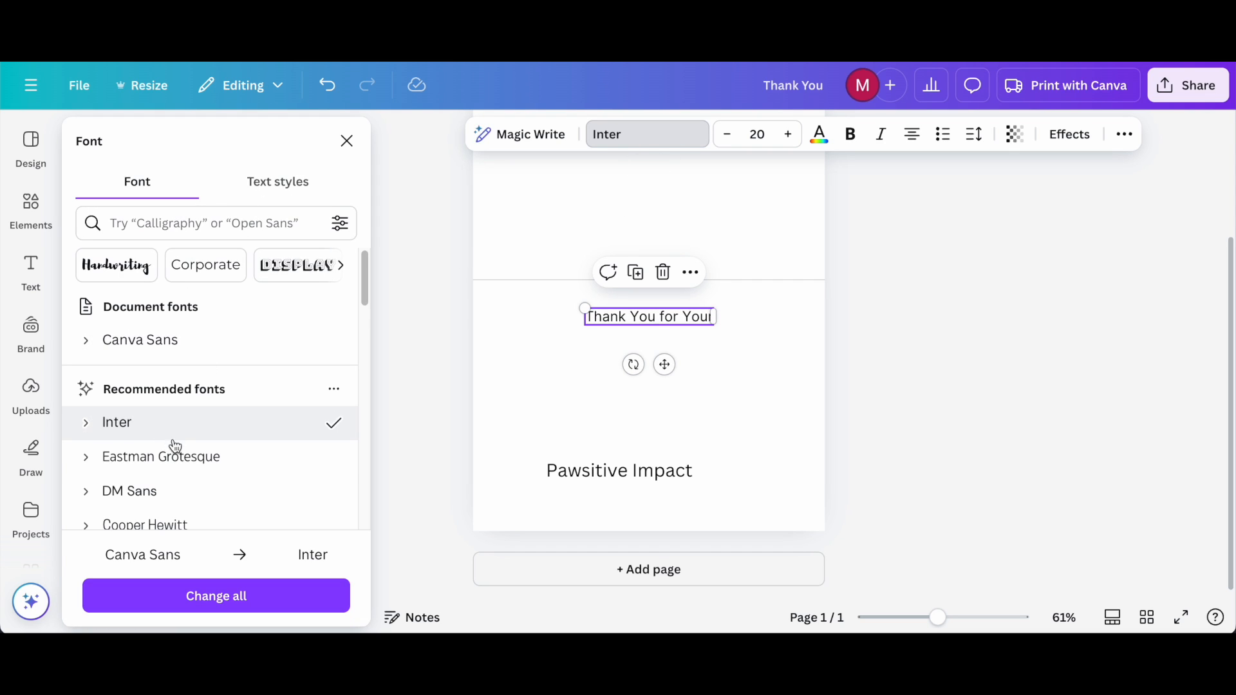
left_click(167, 470)
scroll(201, 393, "down", 4)
left_click(202, 387)
left_click(200, 427)
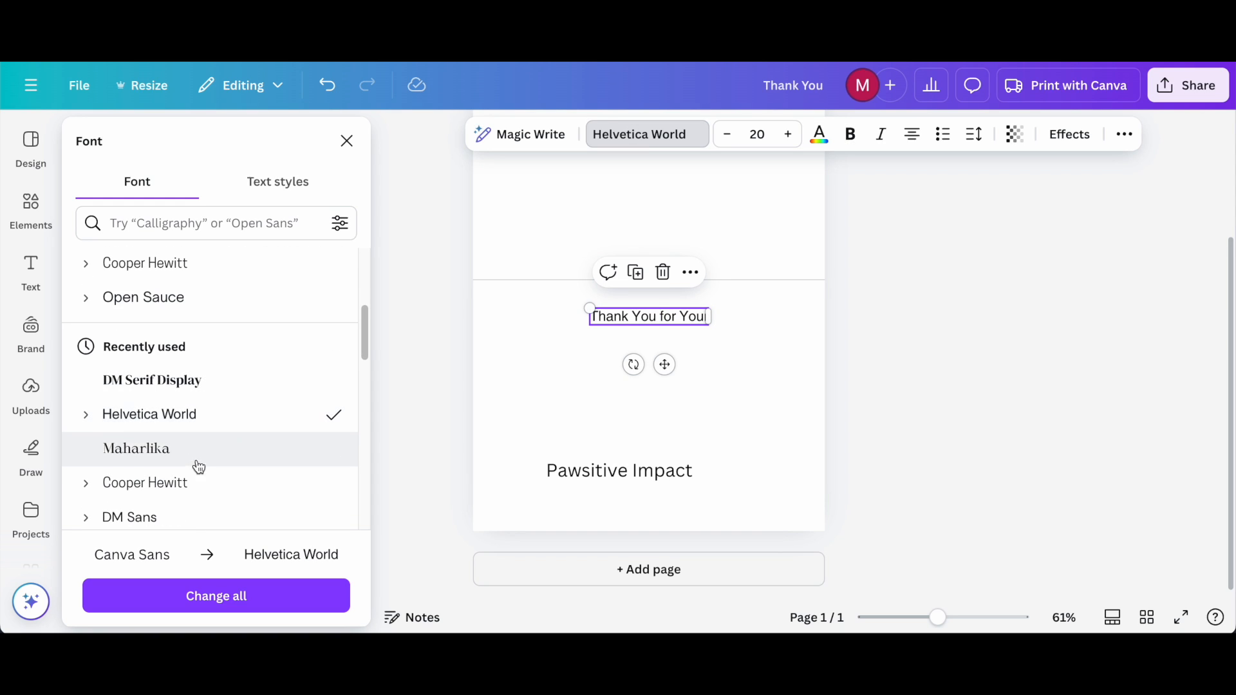
left_click(198, 478)
scroll(197, 473, "down", 2)
left_click(193, 450)
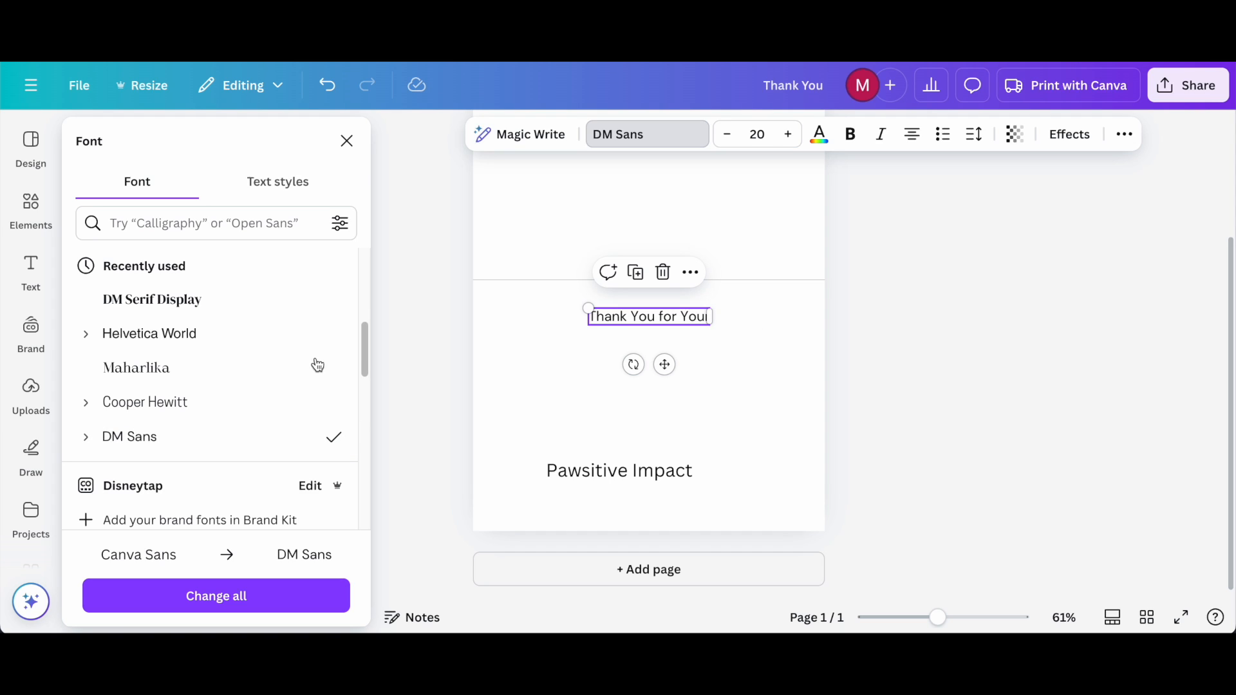
scroll(275, 390, "down", 4)
left_click(201, 454)
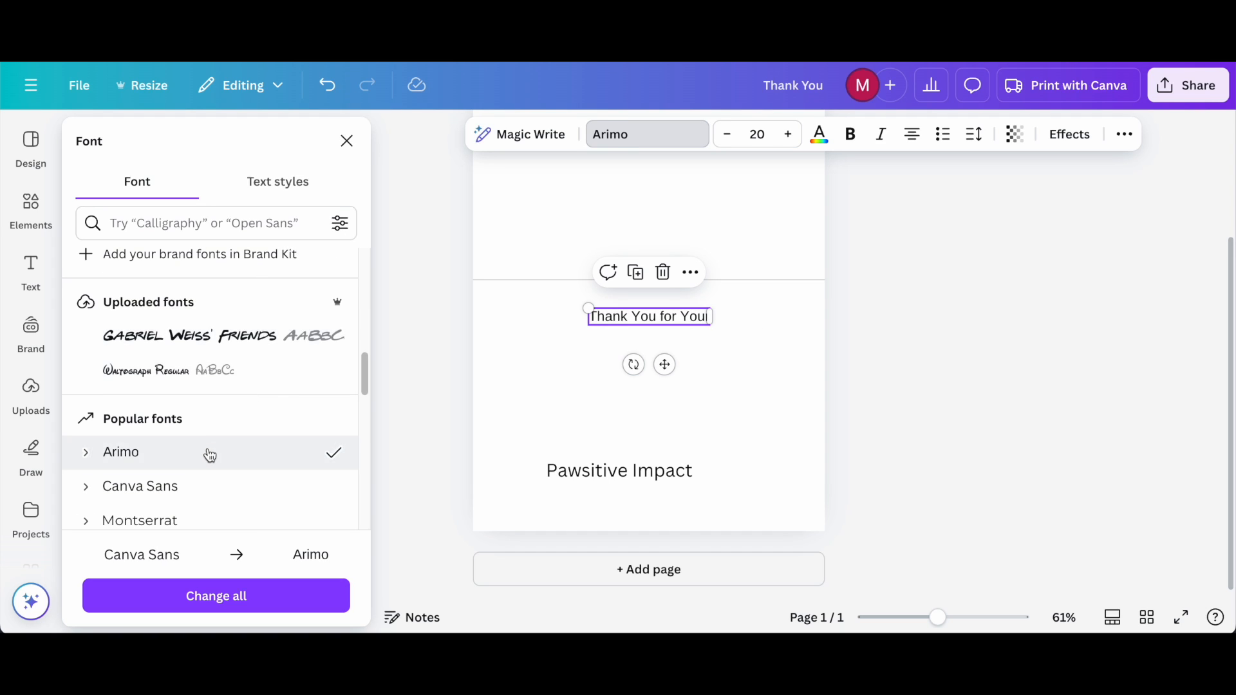
scroll(185, 489, "down", 5)
left_click(161, 424)
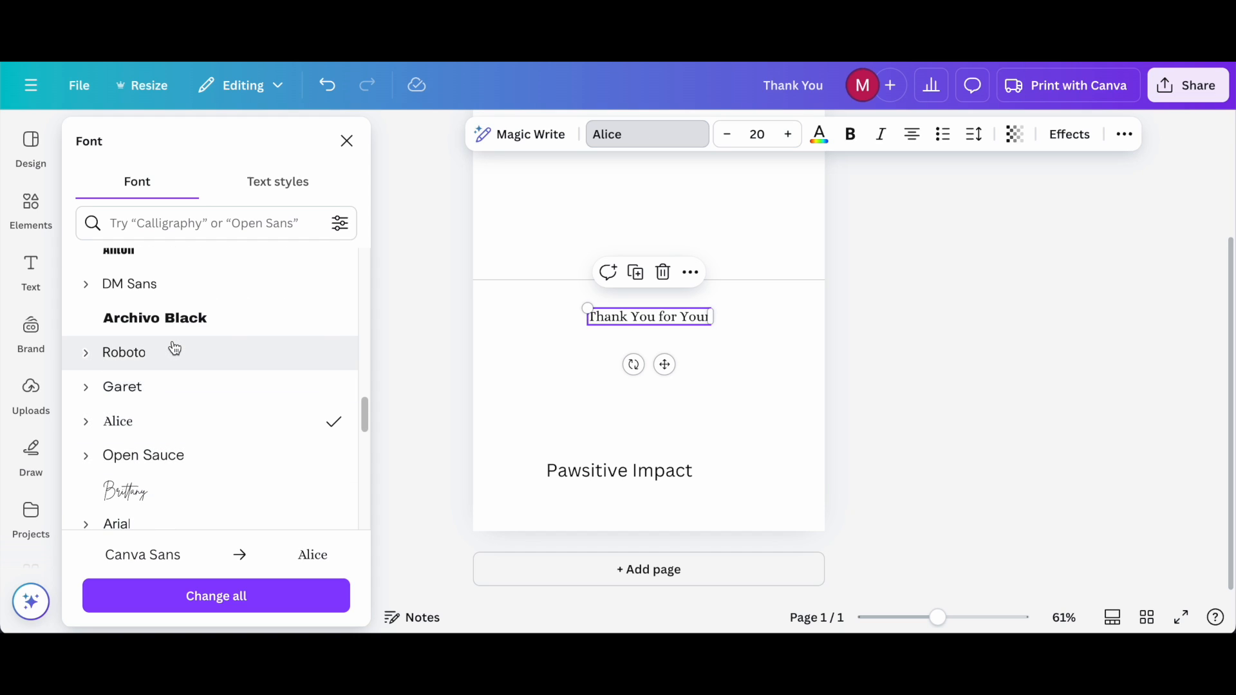
left_click(166, 384)
scroll(166, 384, "down", 2)
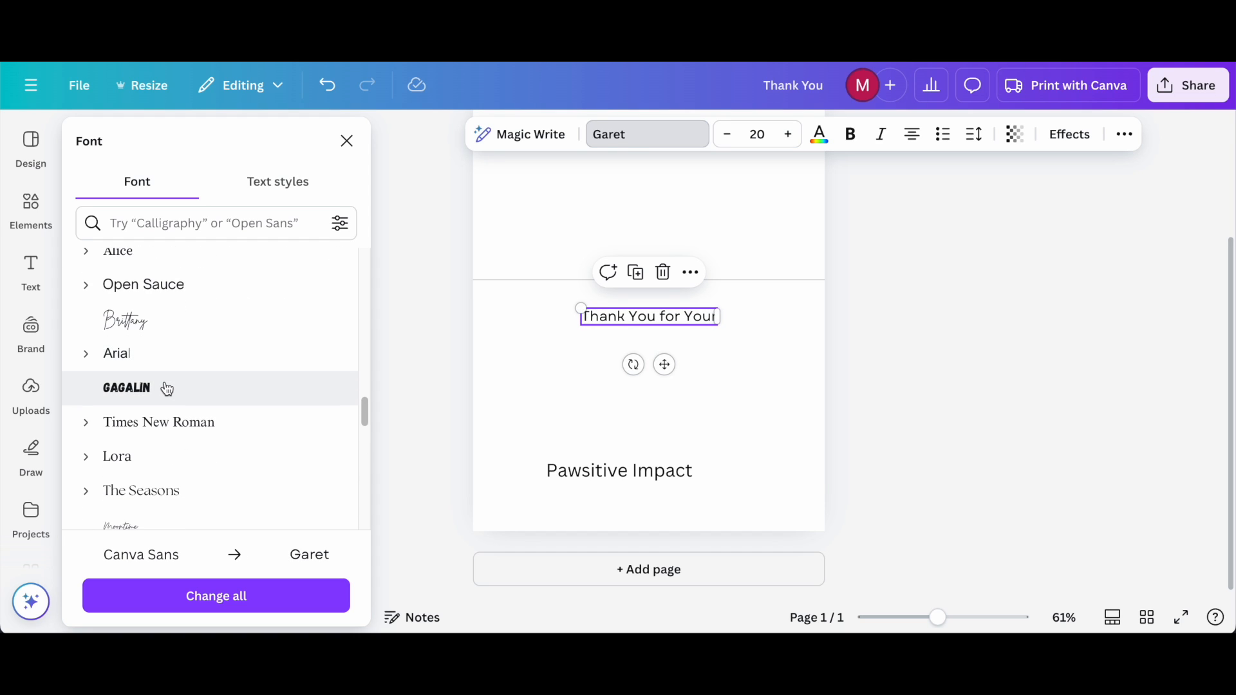
- Set the "Thank You for Your" text to Open Sauce and enlarge it to about size 27.3, centred on the card
left_click(168, 287)
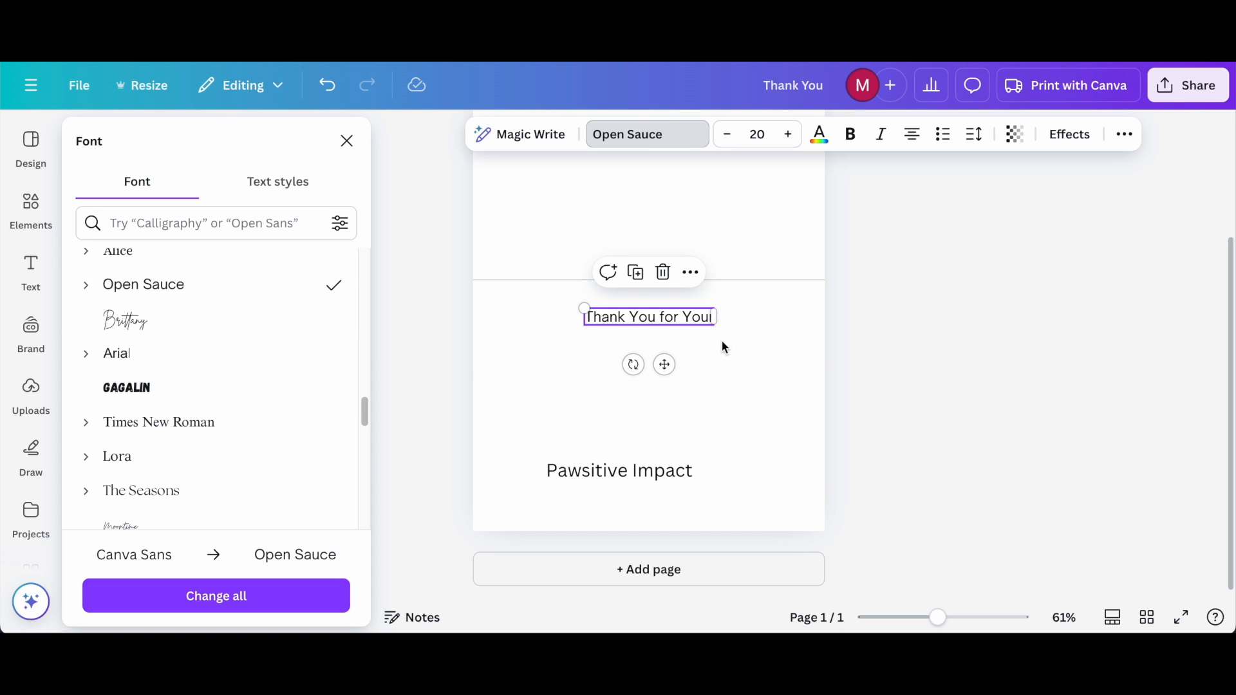
left_click_drag(711, 327, 670, 367)
- Set the "Pawsitive Impact" text to Open Sauce and centre it horizontally on the card
left_click(598, 474)
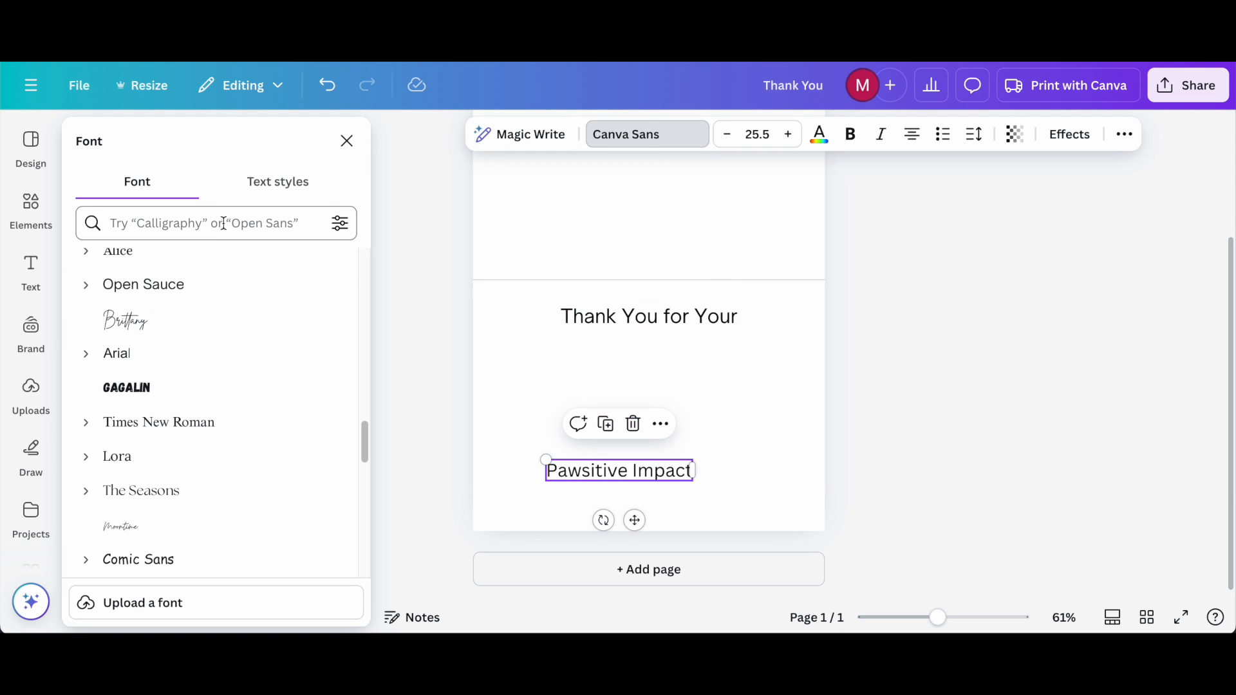
left_click(173, 286)
left_click_drag(637, 513, 666, 517)
- Set the "Thank You for Your" text to the solid default black and make it bold without italics
left_click(647, 319)
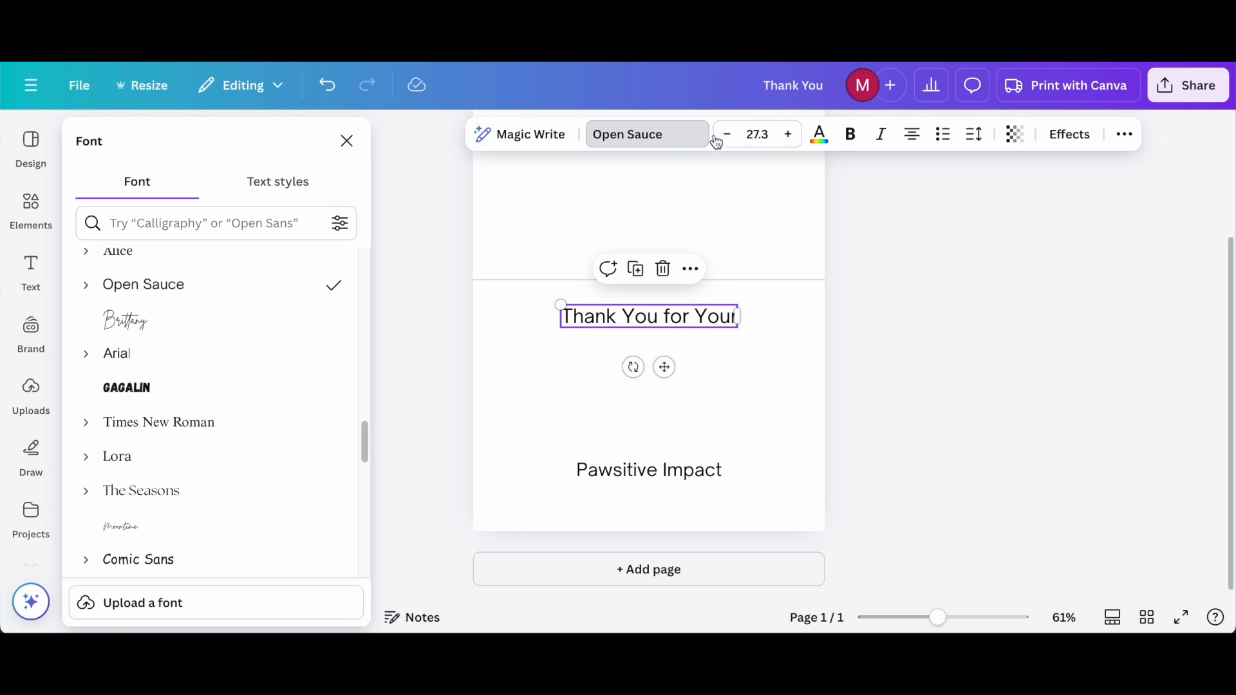
left_click(816, 137)
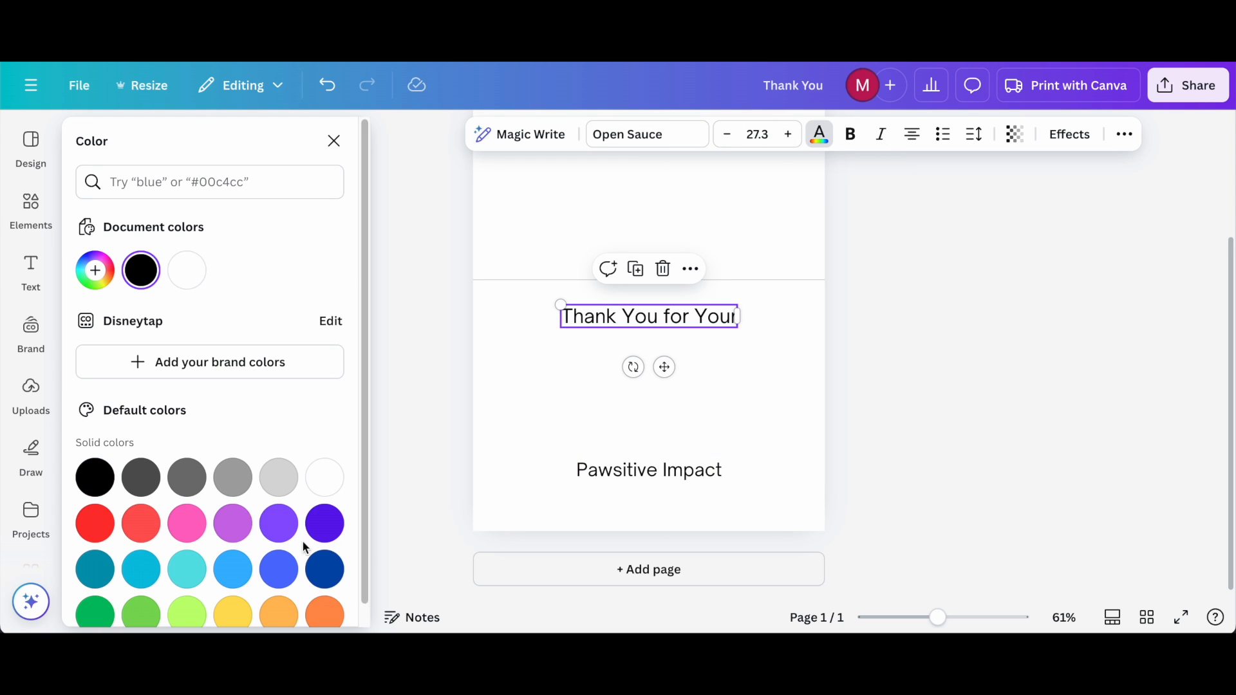
left_click(285, 530)
left_click(97, 483)
left_click(855, 145)
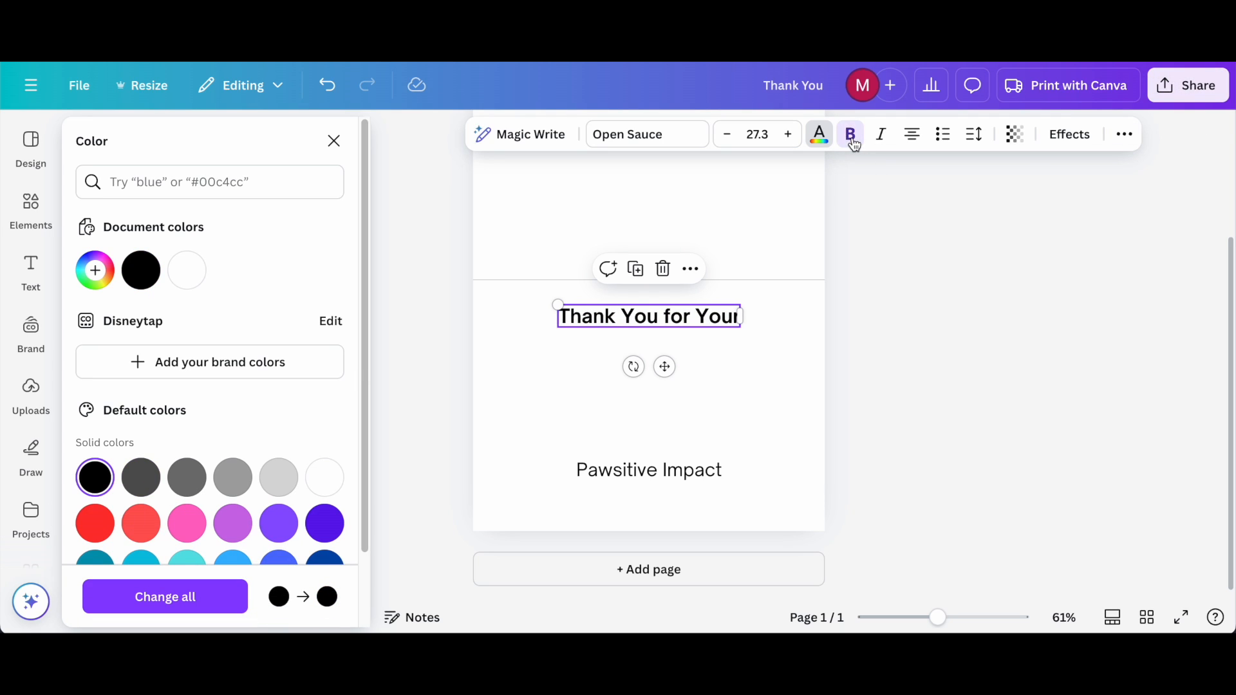
left_click(881, 137)
left_click(882, 138)
- Apply the Shadow text effect to "Thank You for Your"
left_click(1128, 137)
left_click(1071, 136)
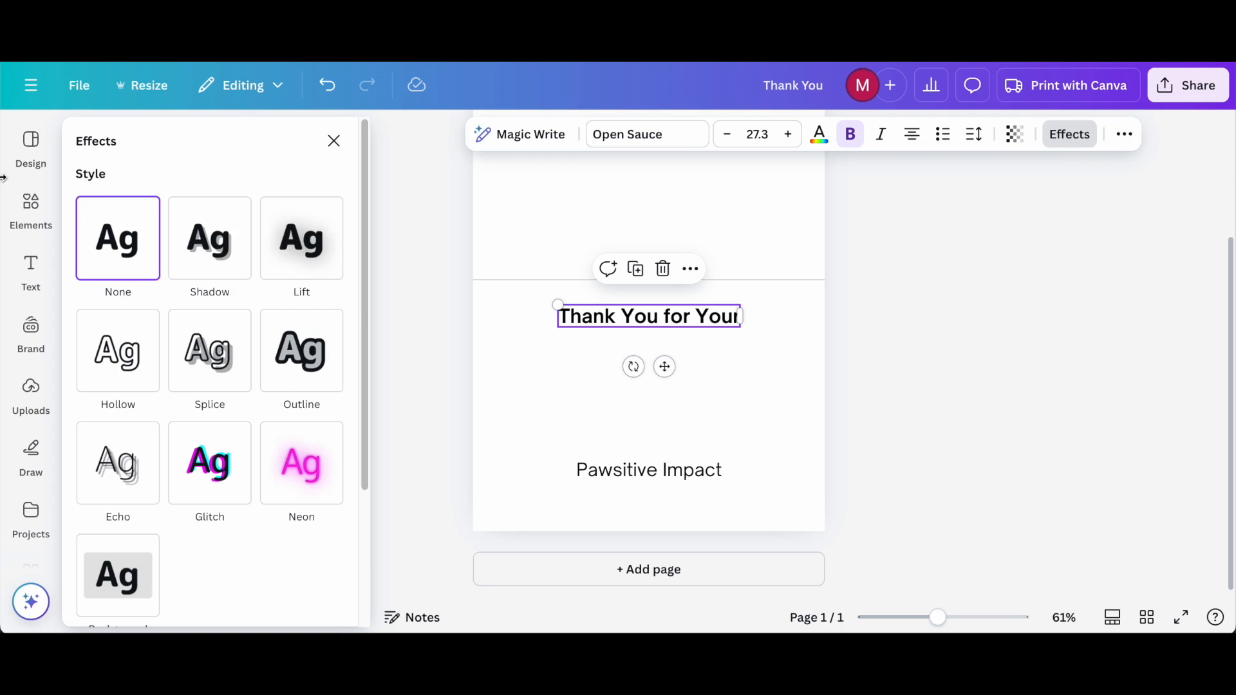
left_click(235, 238)
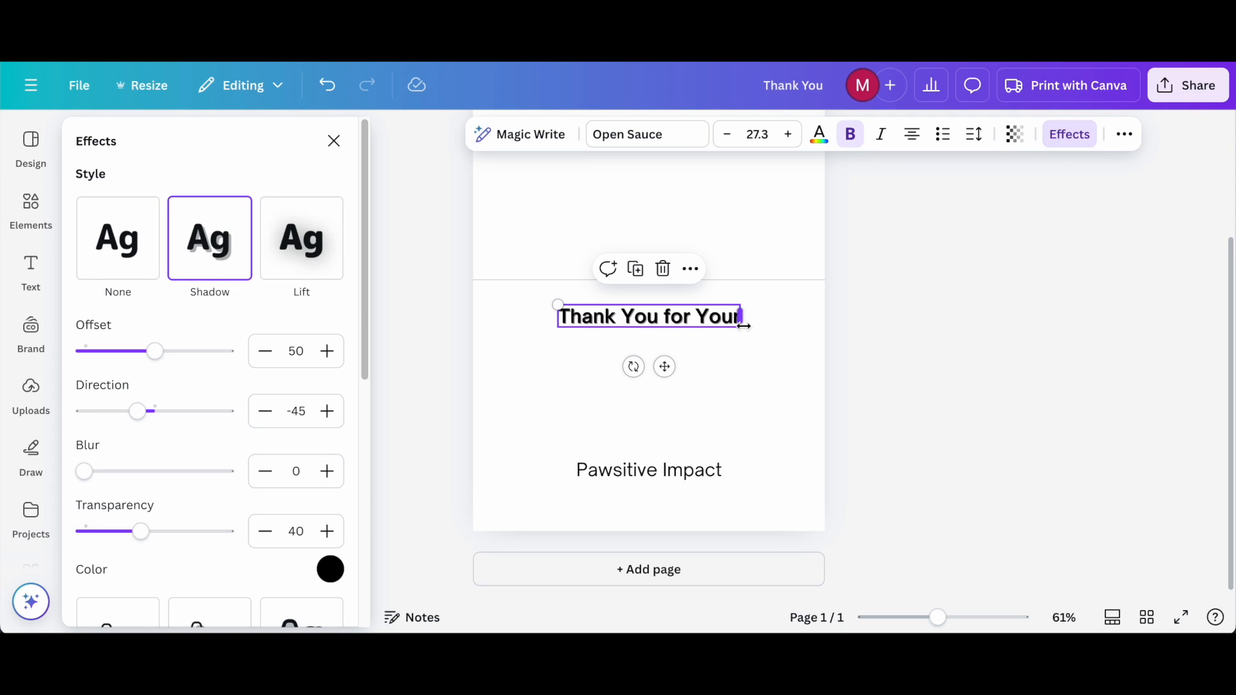
- Enlarge the "Thank You for Your" text to about size 34.8 and centre it horizontally on the card
left_click_drag(564, 310, 505, 297)
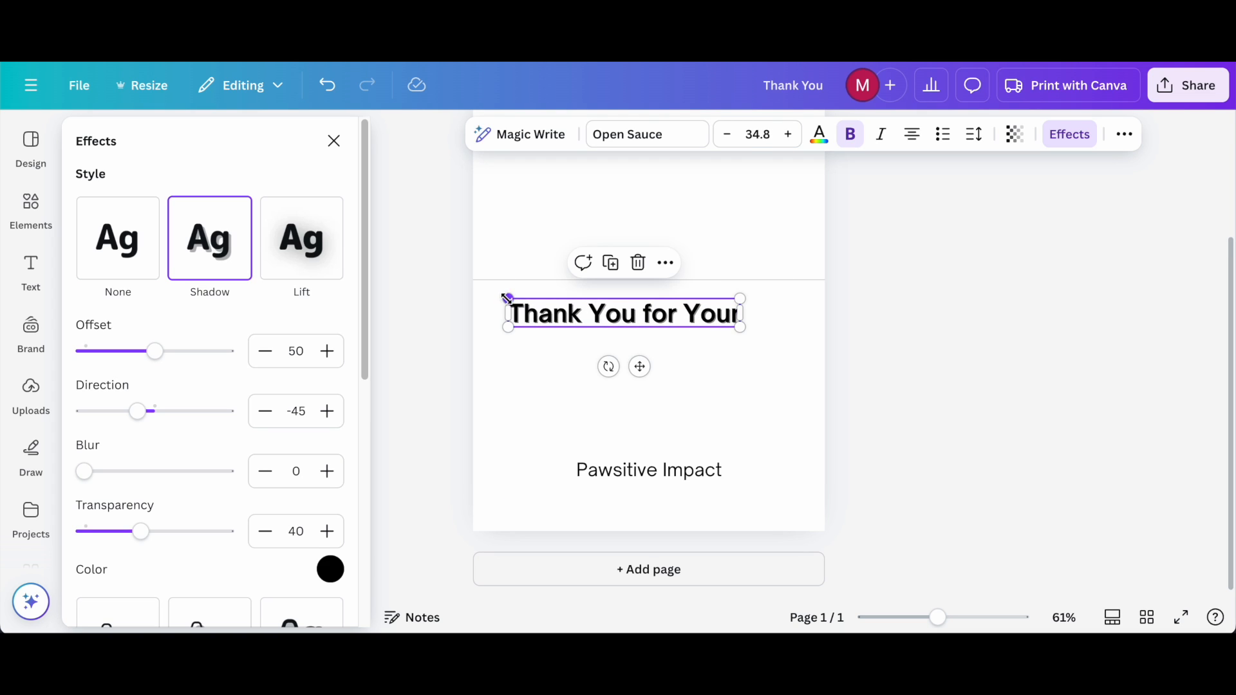
left_click_drag(640, 369, 665, 372)
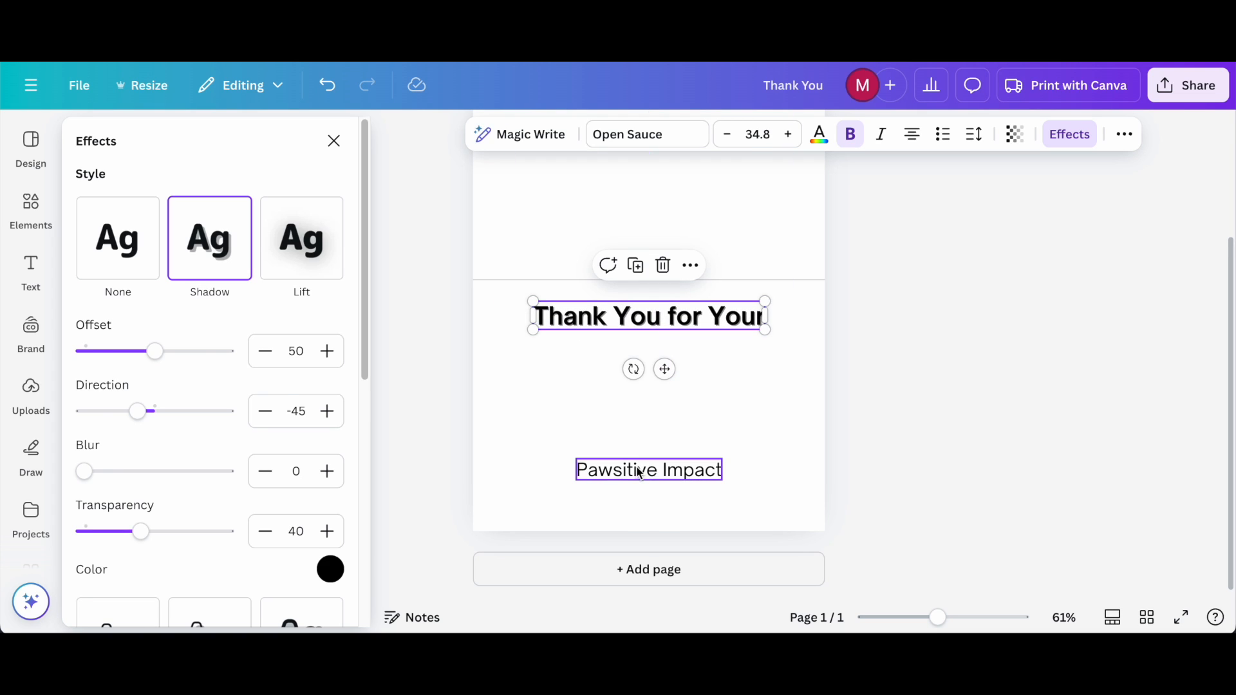
left_click(650, 475)
left_click(657, 319)
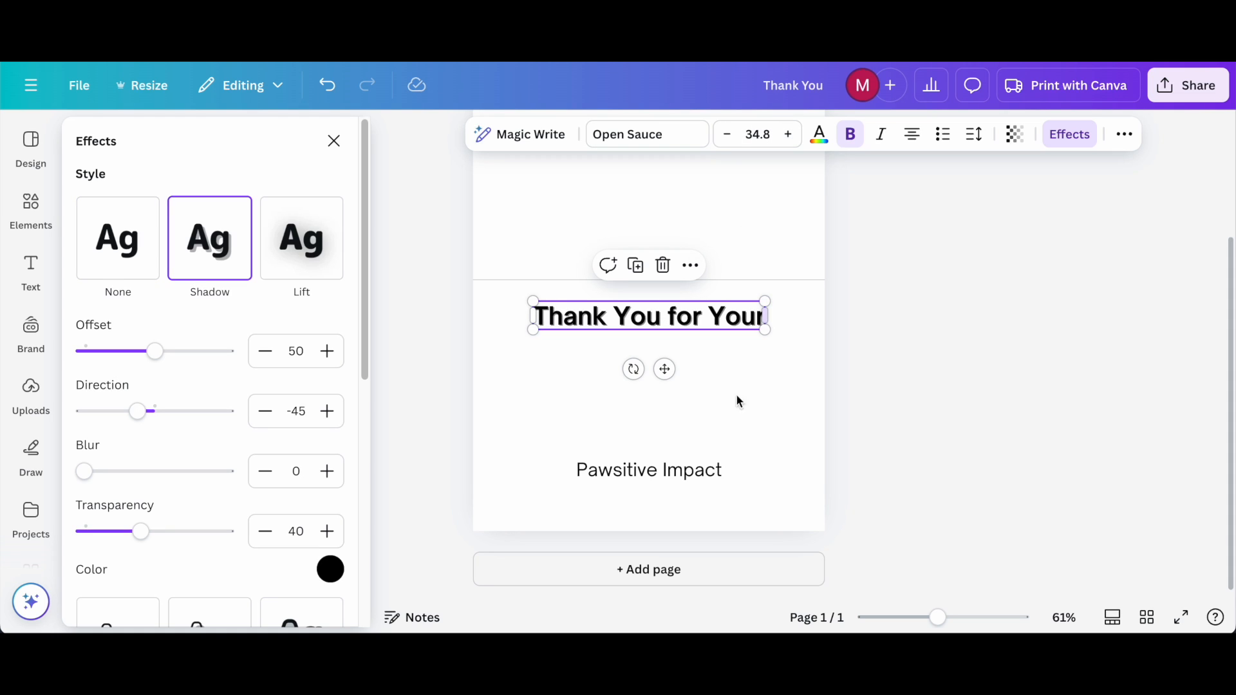
- Set the "Pawsitive Impact" font size to 34.8
left_click(706, 471)
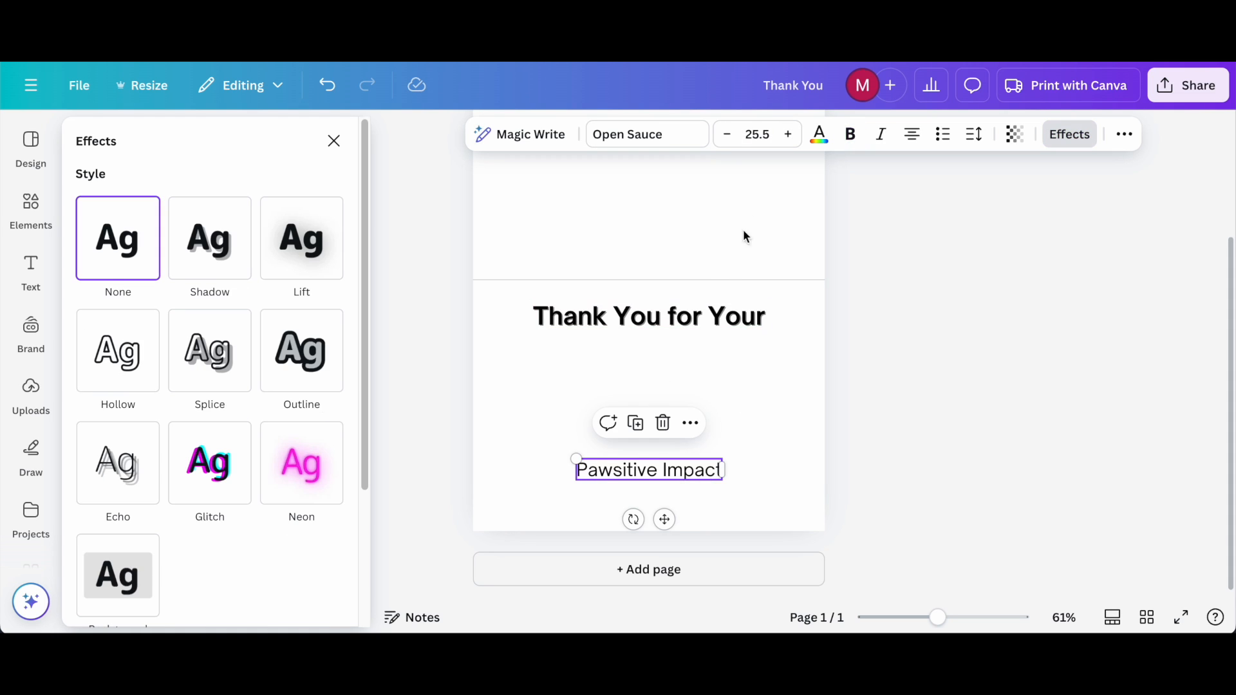
double_click(628, 484)
key("ctrl+a")
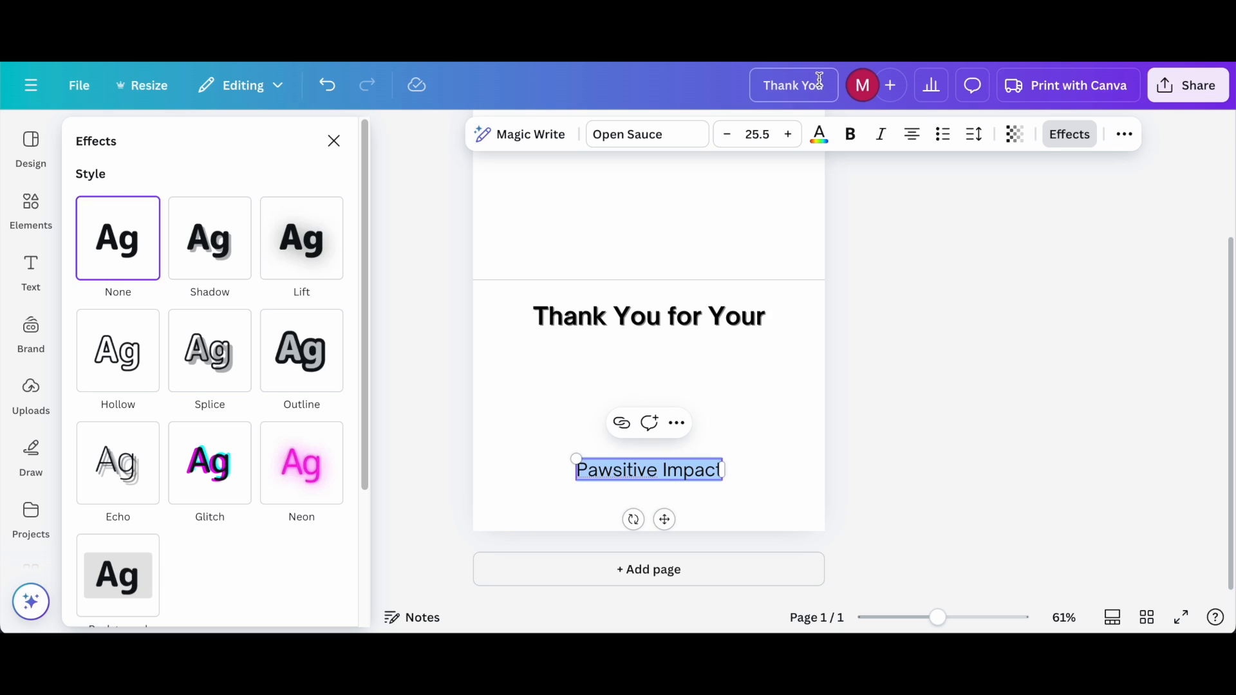
left_click(758, 134)
type("34")
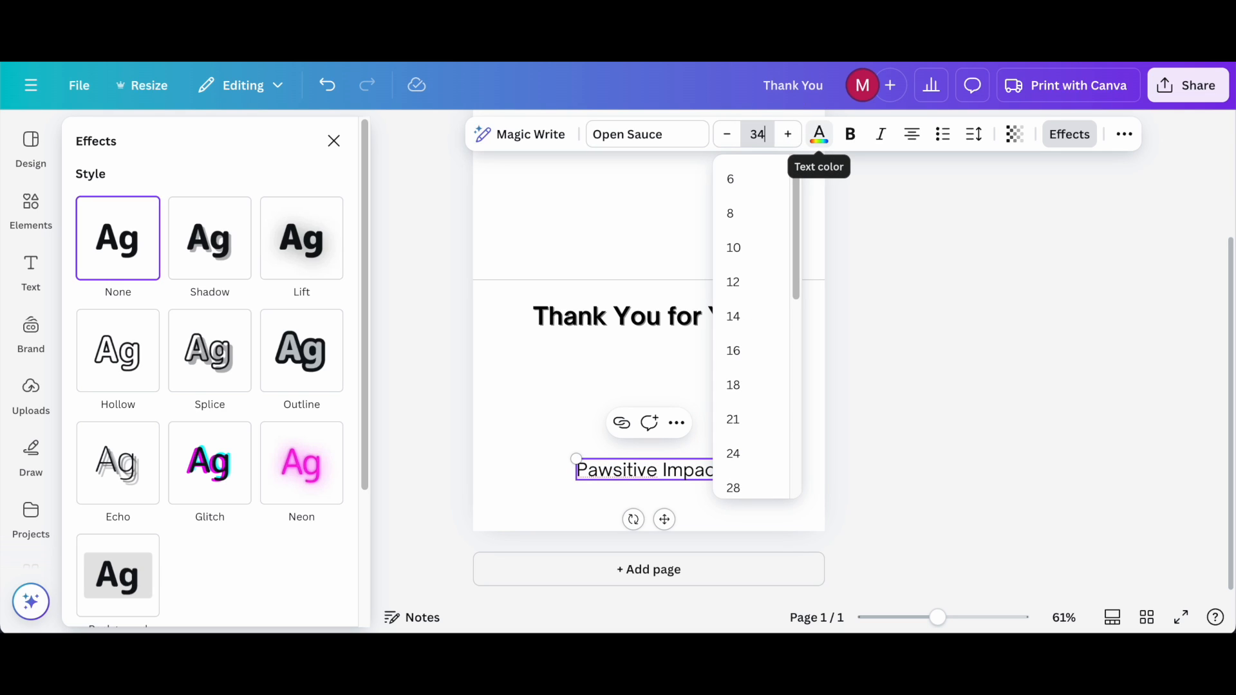
type(".8")
key("Return")
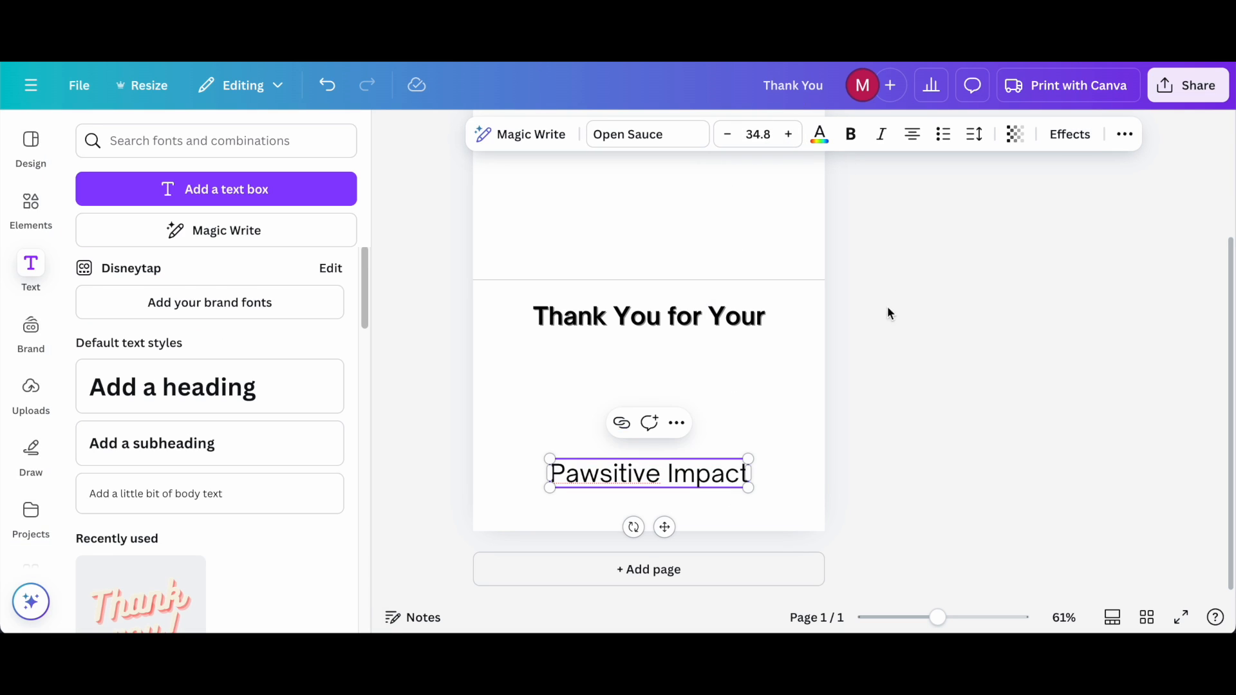
- Make the "Pawsitive Impact" text bold and apply the Shadow text effect to it
left_click(850, 135)
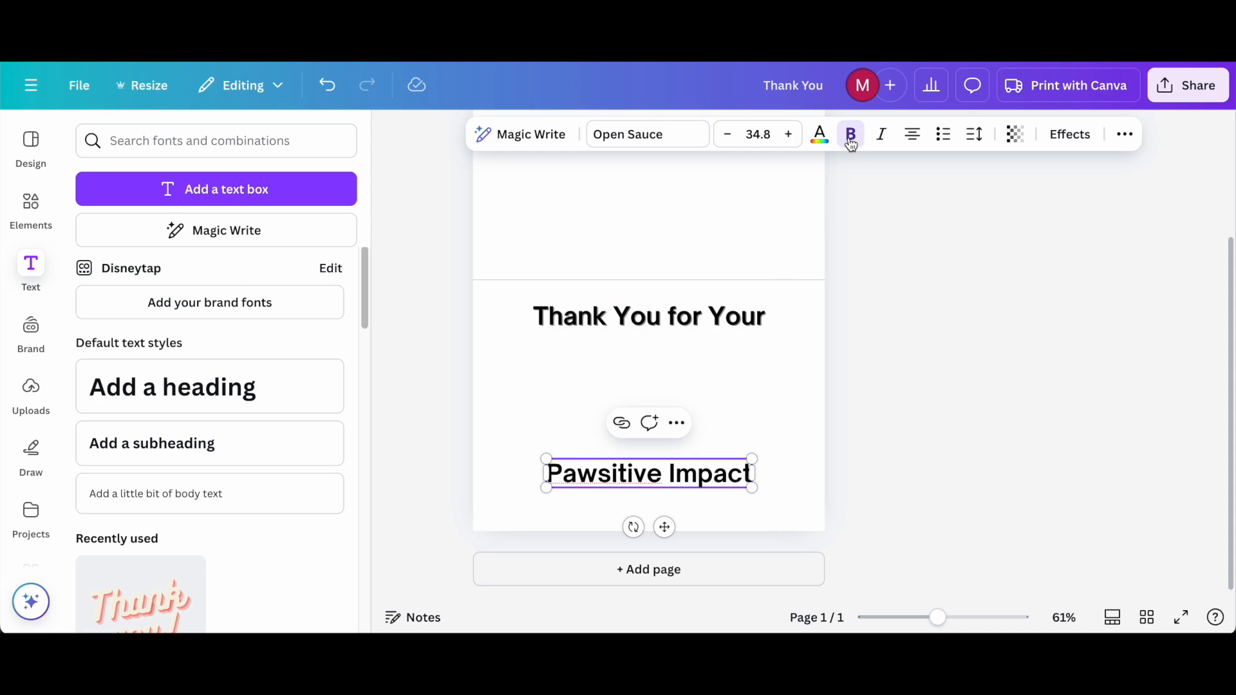
left_click(1062, 136)
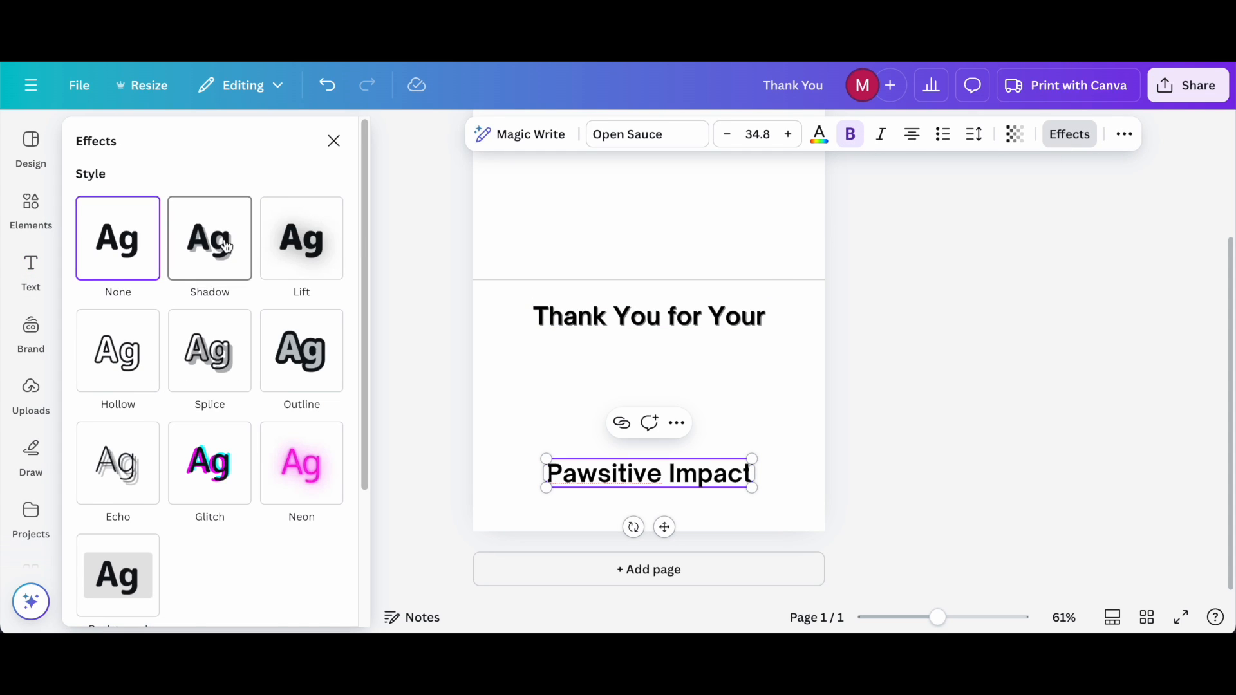
left_click(243, 256)
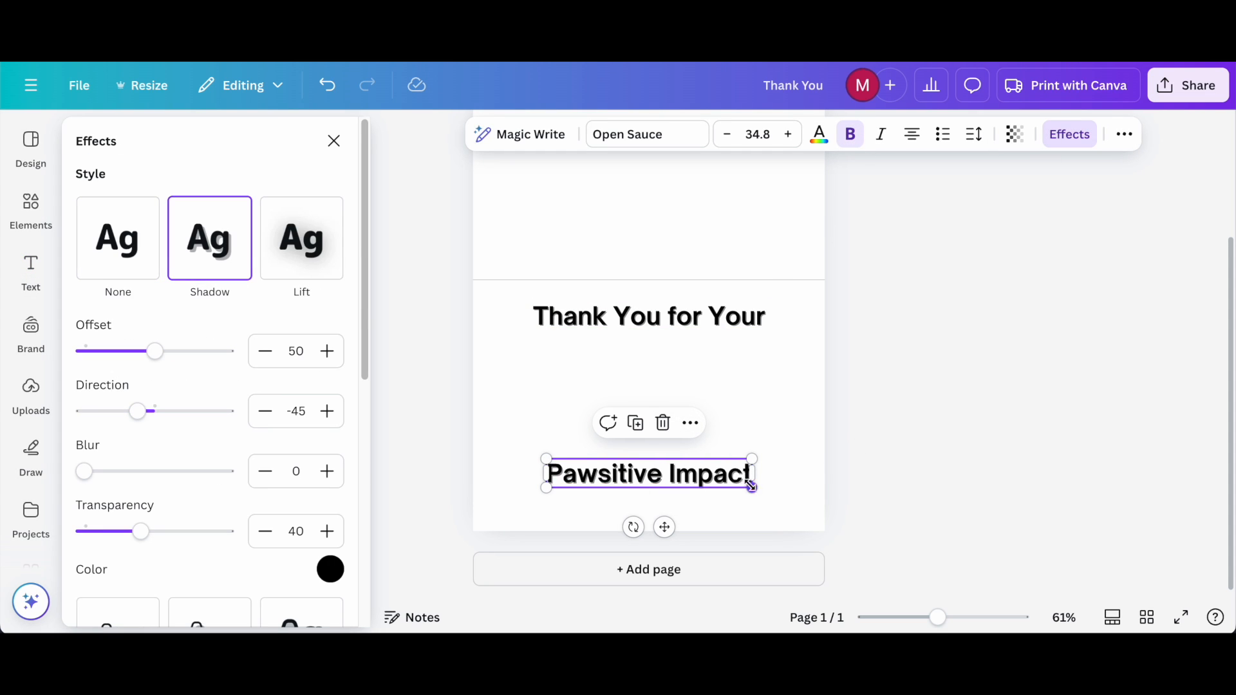
left_click(759, 380)
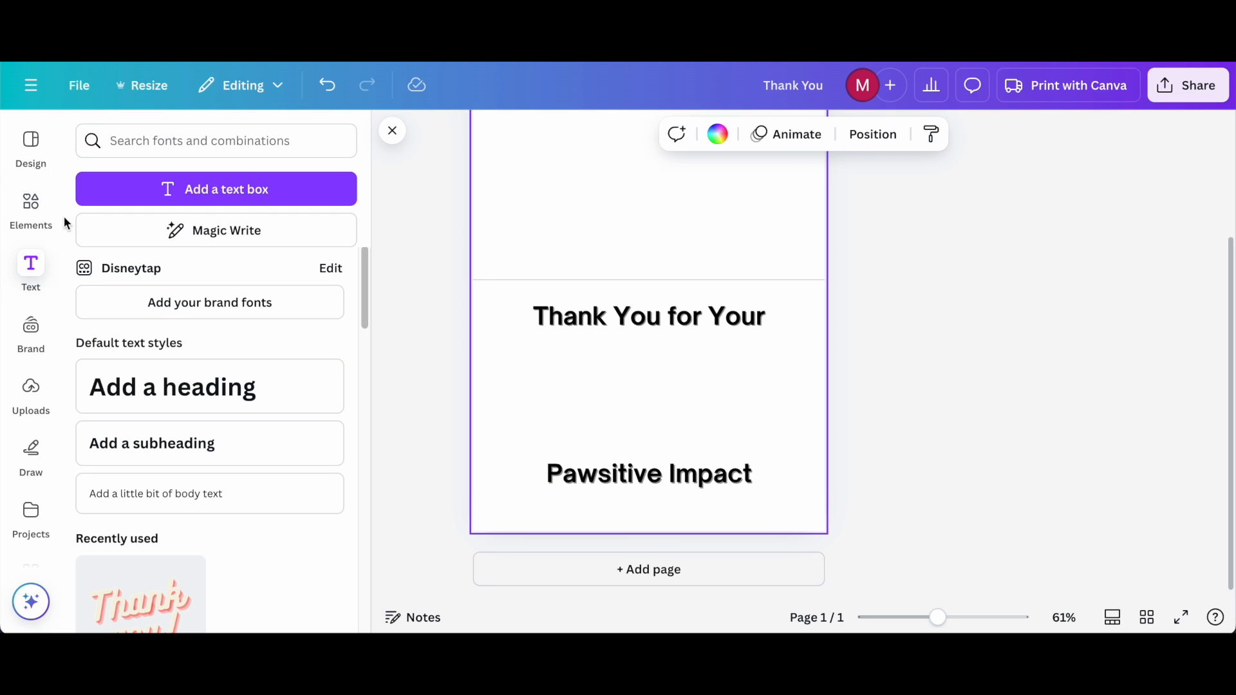
- Search the graphics for "paw print" and place the brown outlined paw print between the two text lines
left_click(35, 205)
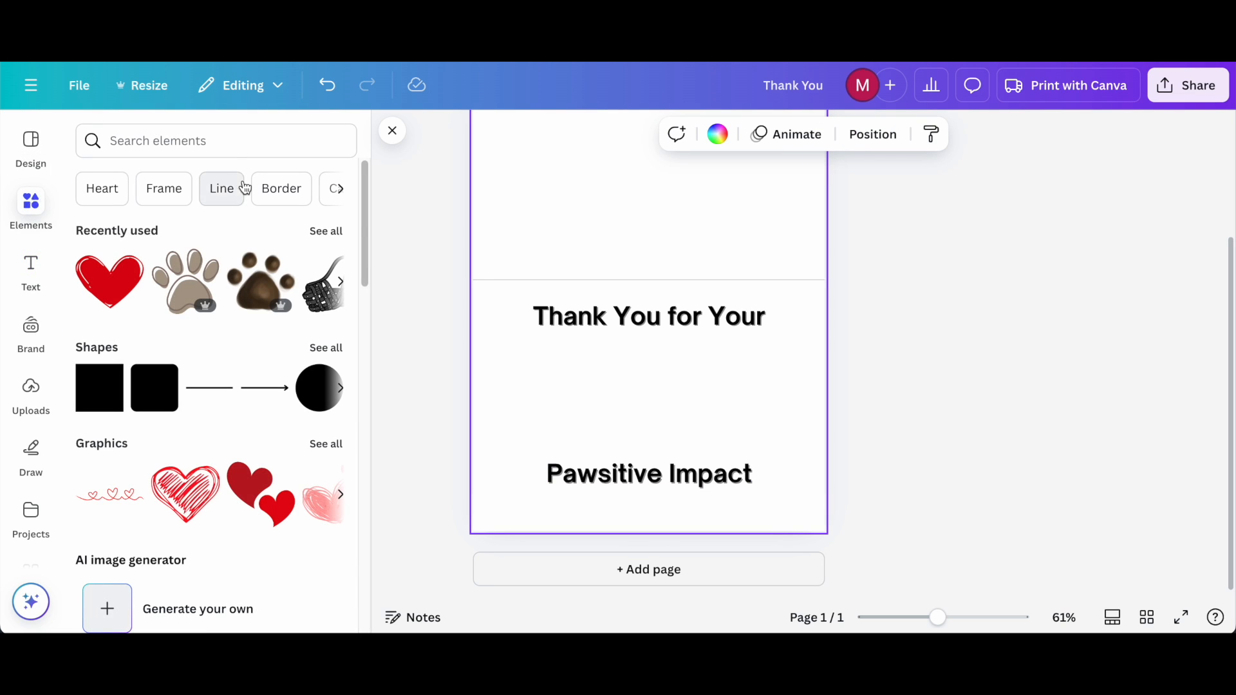
left_click(231, 148)
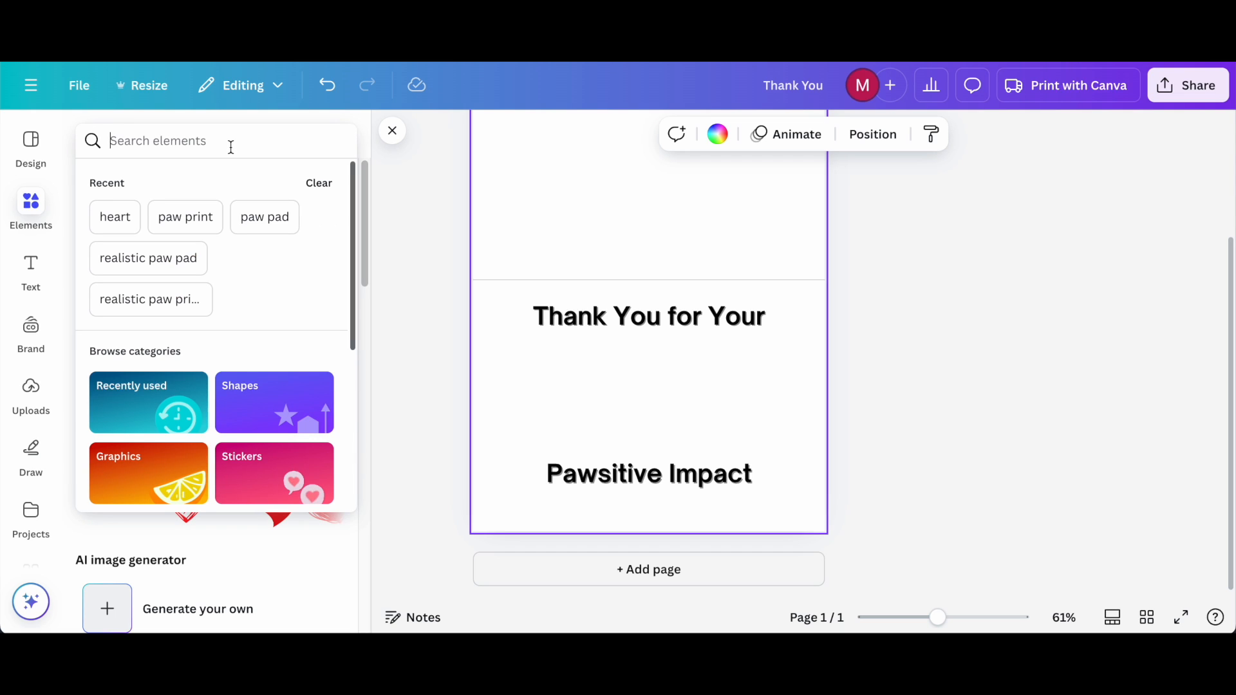
type("paw print")
key("Return")
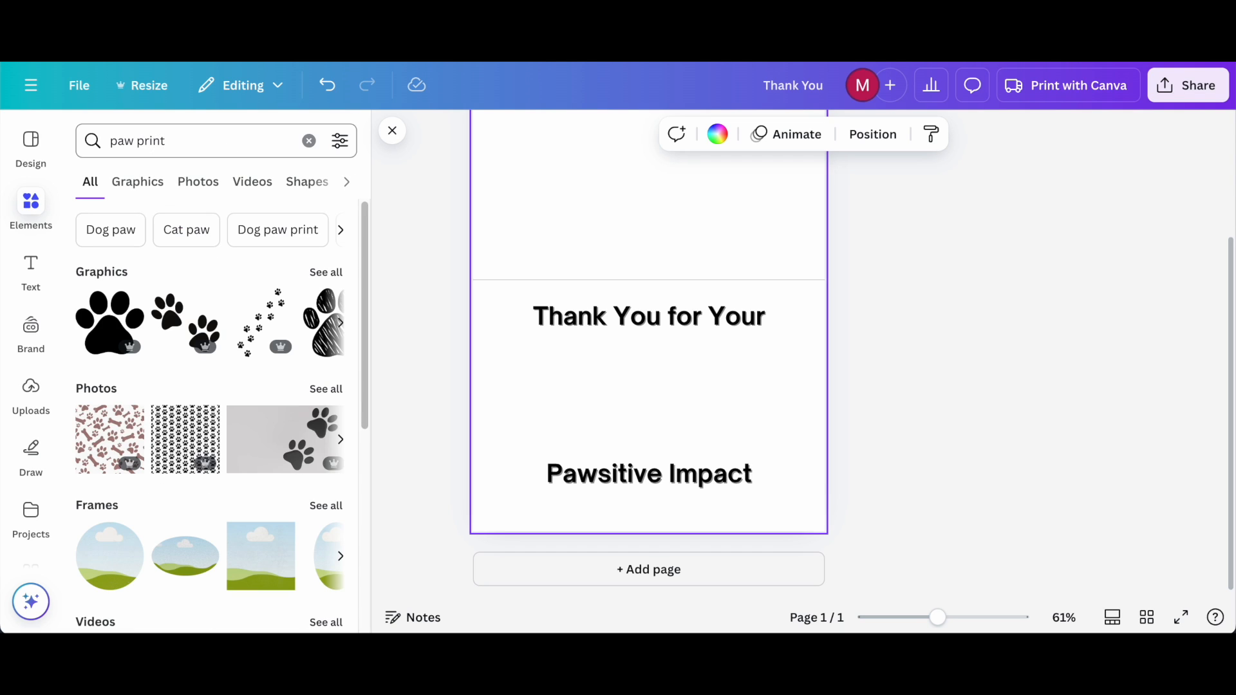
left_click(329, 274)
scroll(300, 283, "down", 3)
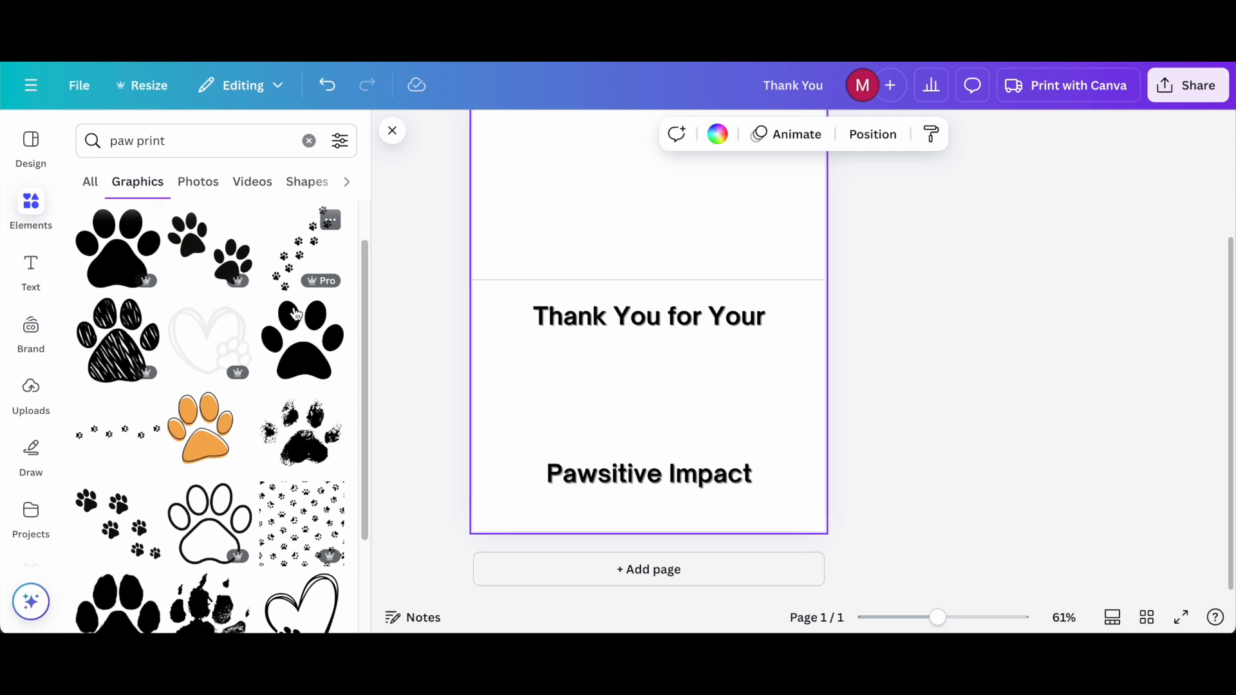
scroll(294, 314, "down", 5)
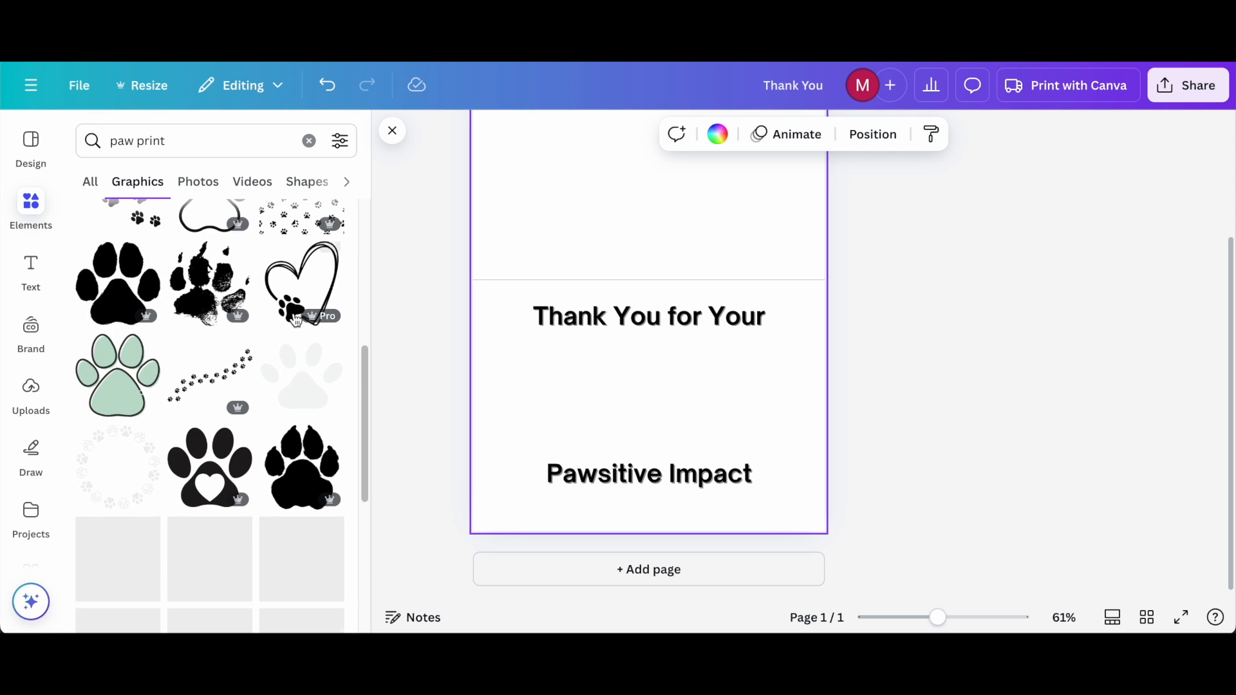
scroll(296, 320, "down", 5)
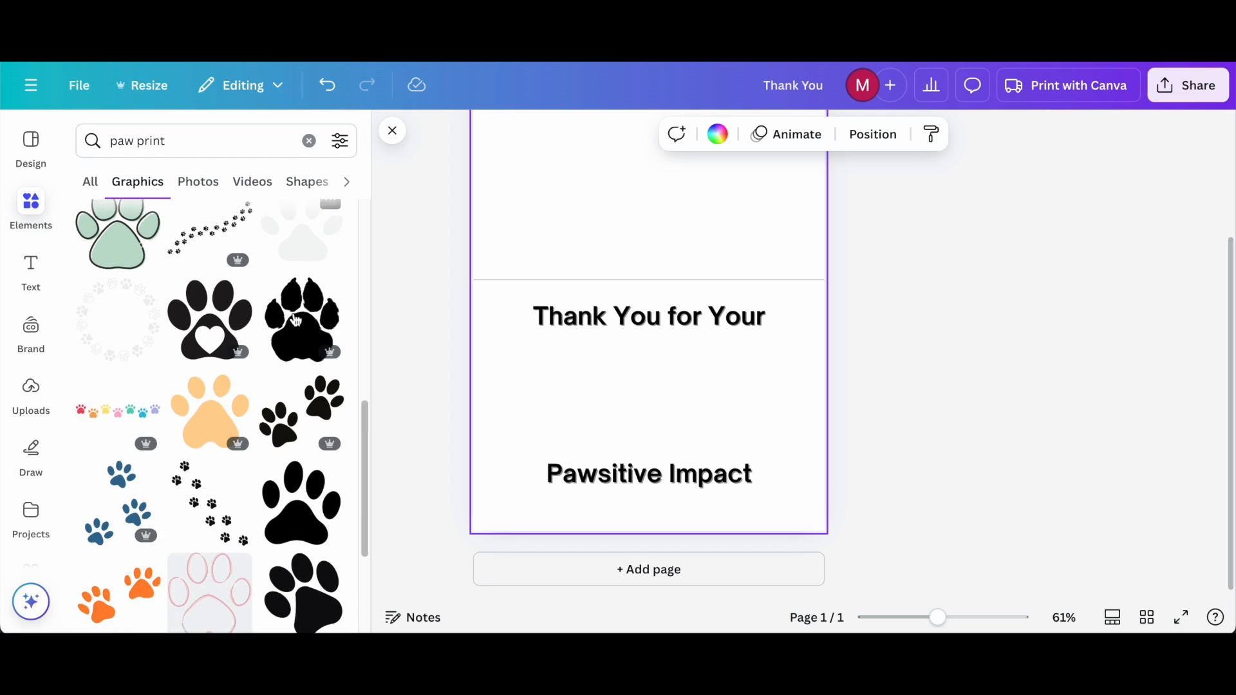
scroll(296, 320, "down", 1)
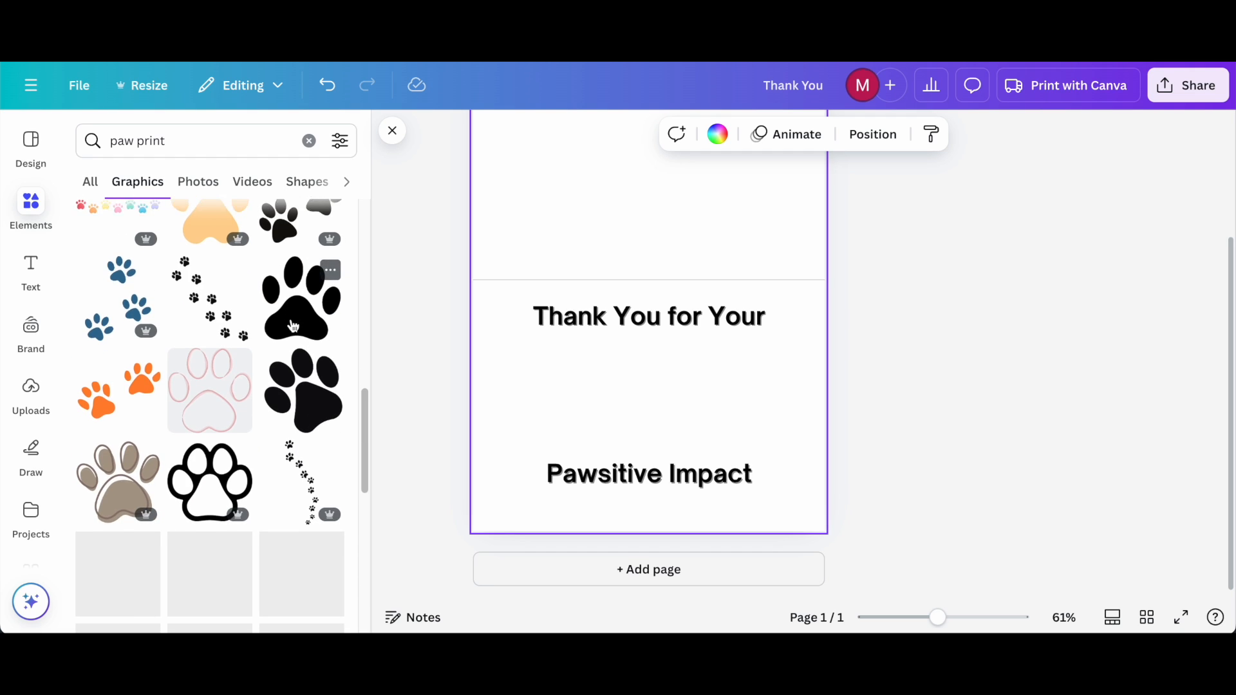
left_click(122, 482)
left_click_drag(666, 254, 665, 366)
- Try turquoise for the paw print's outline and light blue, teal, dark blue, white and black for its fill
left_click(628, 135)
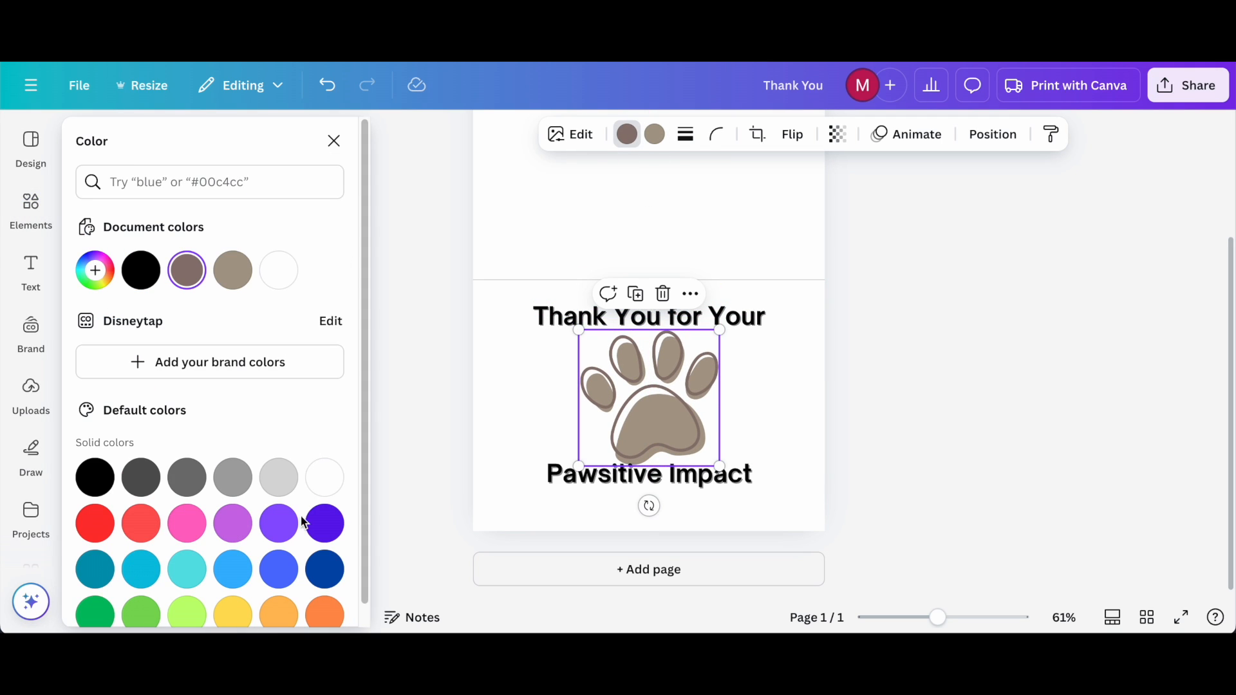
left_click(186, 569)
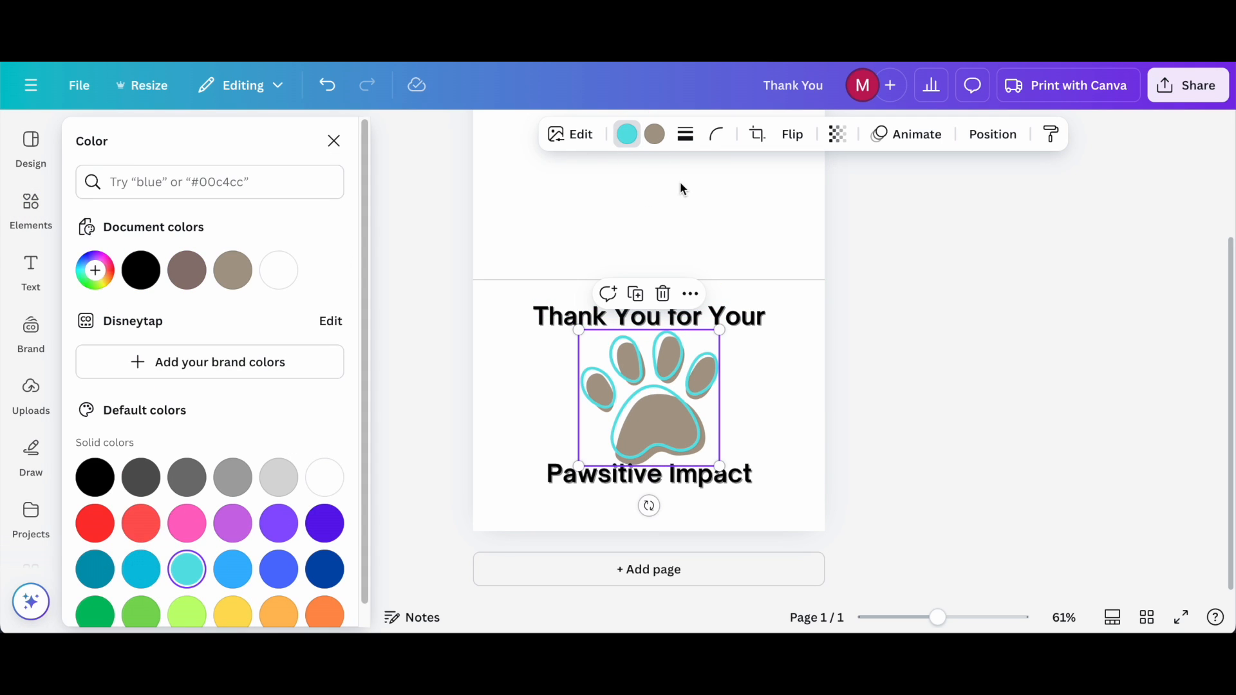
left_click(656, 142)
left_click(141, 569)
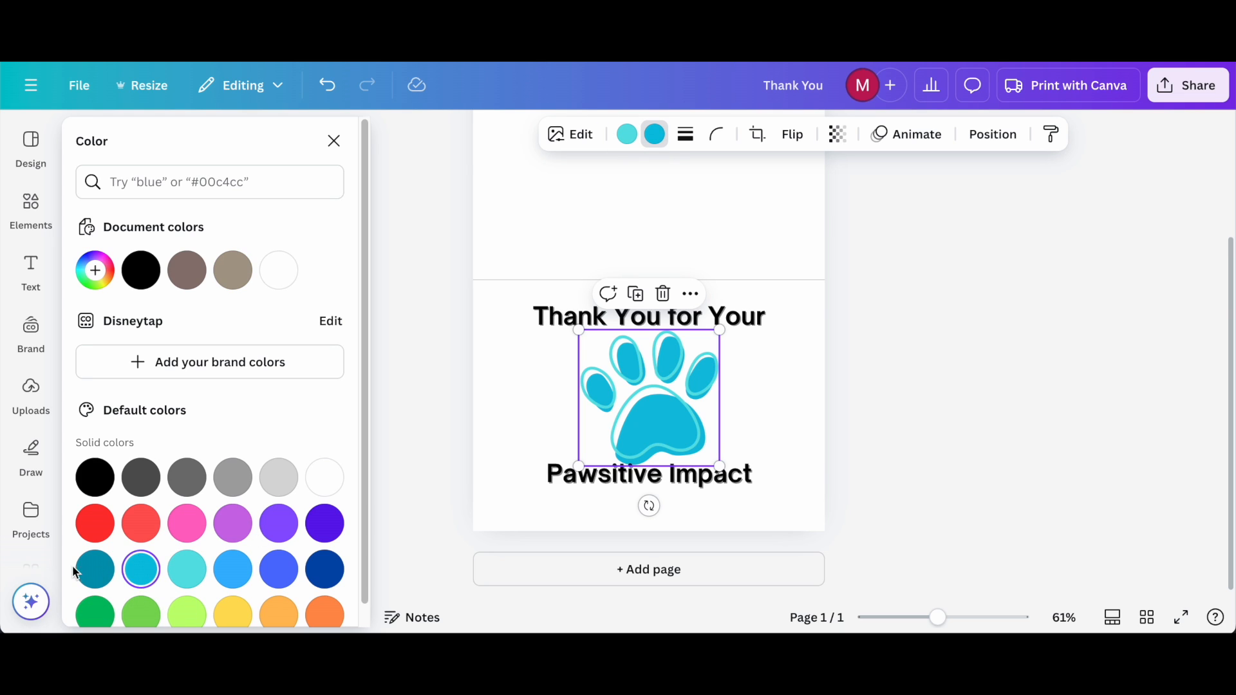
left_click(90, 570)
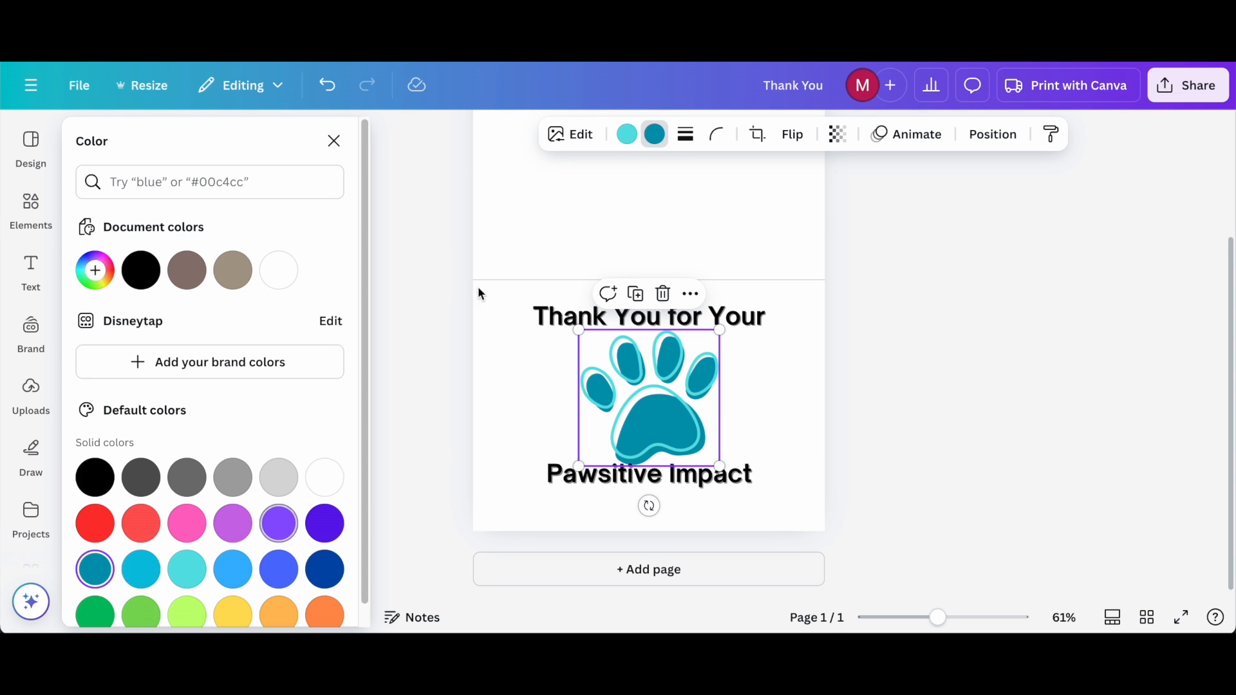
left_click(316, 584)
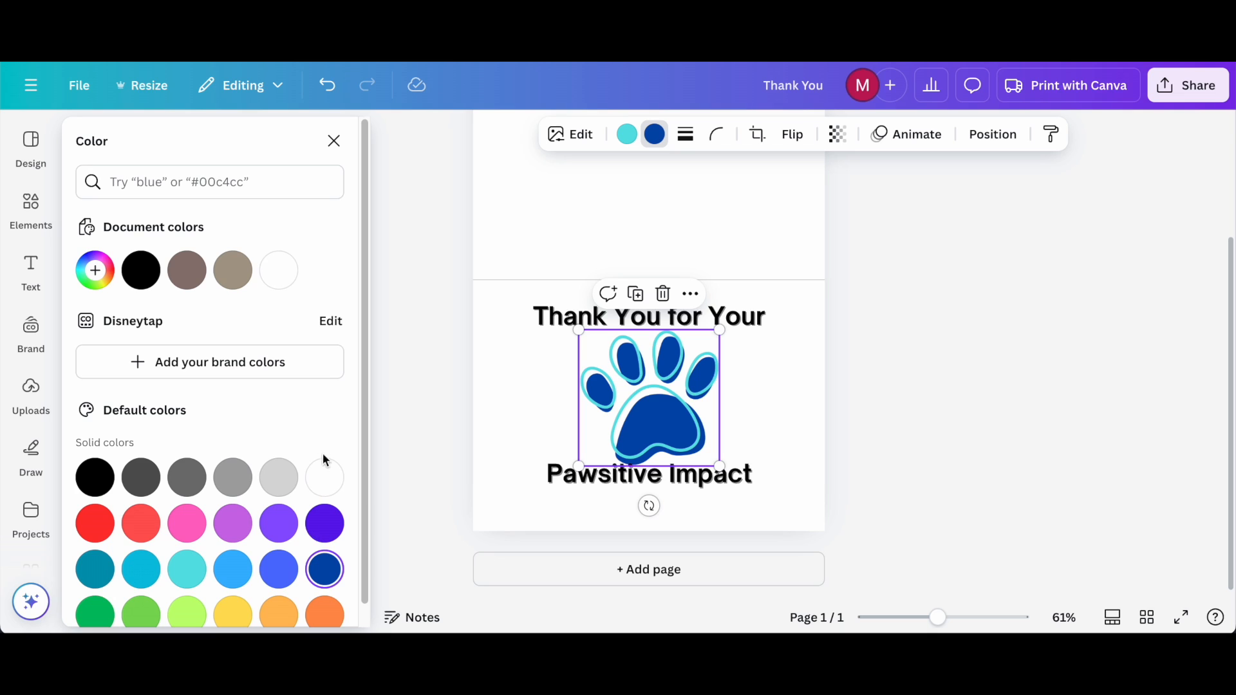
left_click(323, 475)
left_click(114, 481)
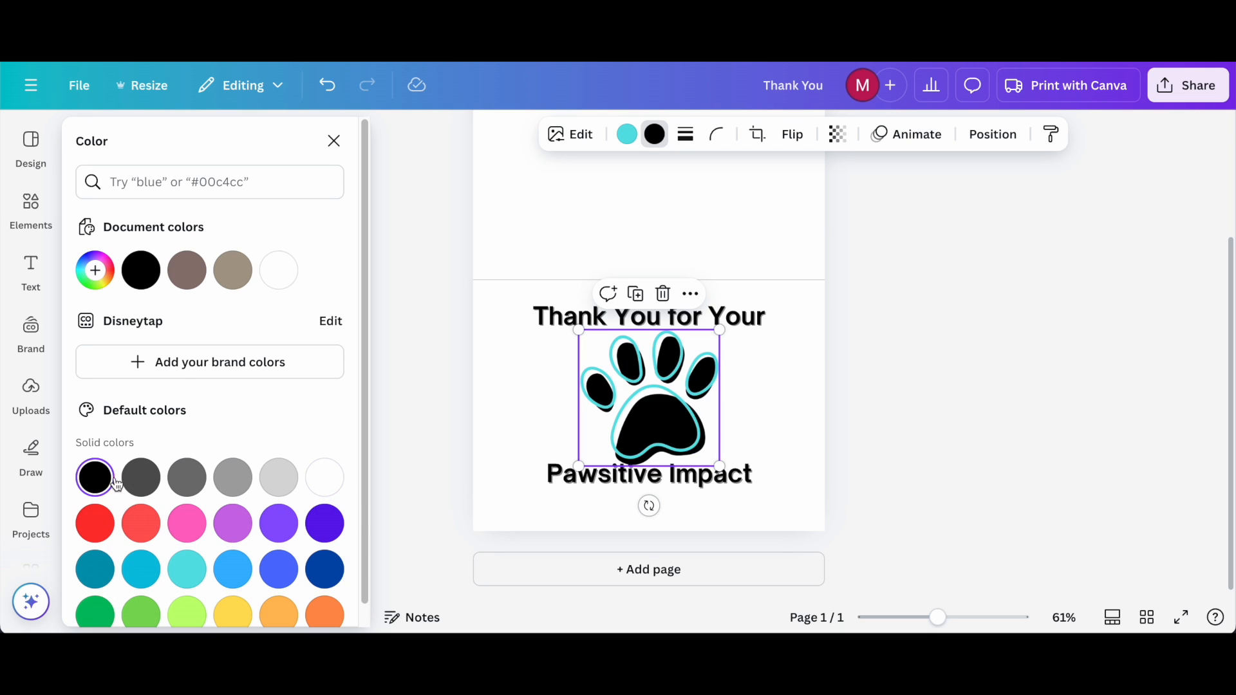
- Recolour the paw print with a medium grey fill and a dark grey outline
scroll(184, 558, "down", 1)
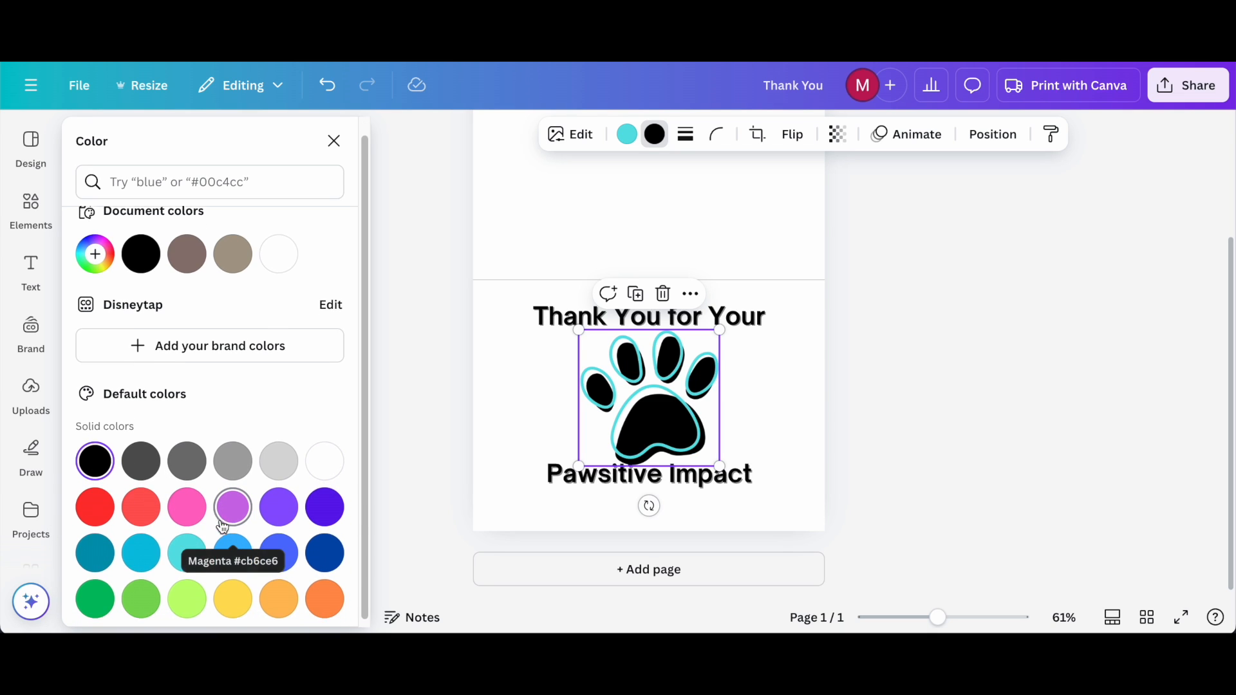
left_click(241, 466)
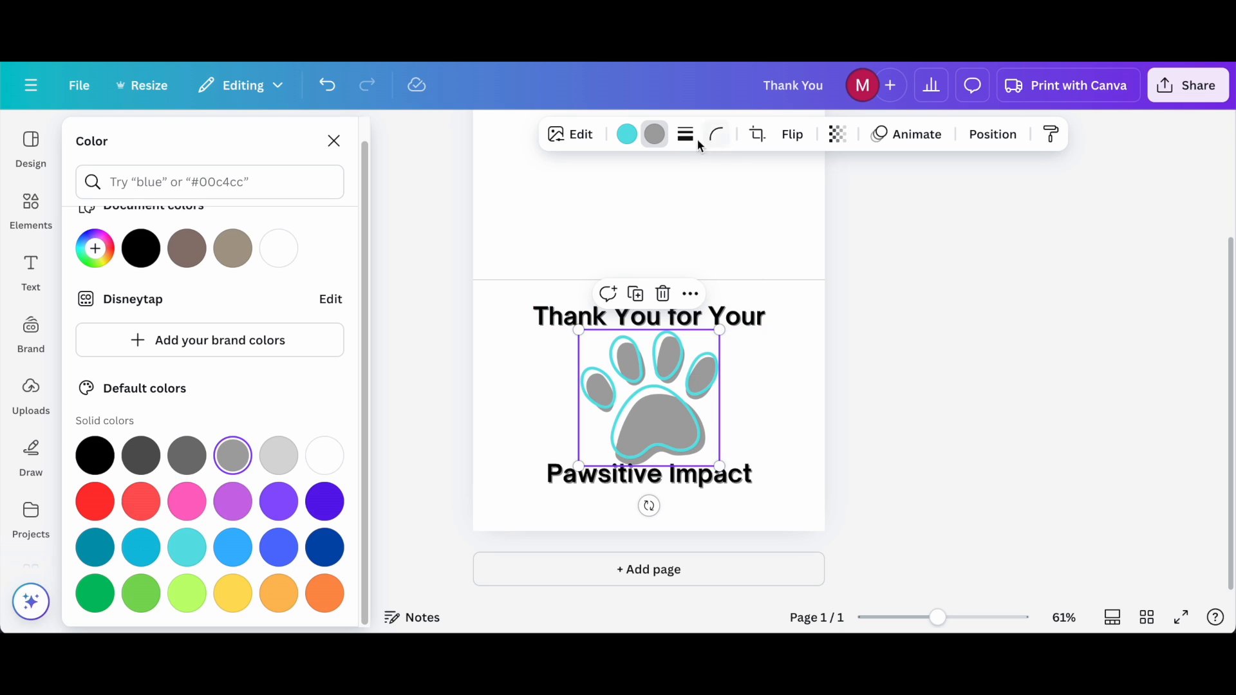
left_click(627, 135)
left_click(137, 461)
key("Escape")
- Move "Pawsitive Impact" slightly lower and shift the paw print down to sit between the two text lines
left_click_drag(670, 485, 670, 507)
left_click_drag(646, 383, 641, 403)
- Search the graphics for "Heart" and add the red heart with white highlights beside the paw print
double_click(200, 131)
key("BackSpace")
key("BackSpace")
key("BackSpace")
key("BackSpace")
key("BackSpace")
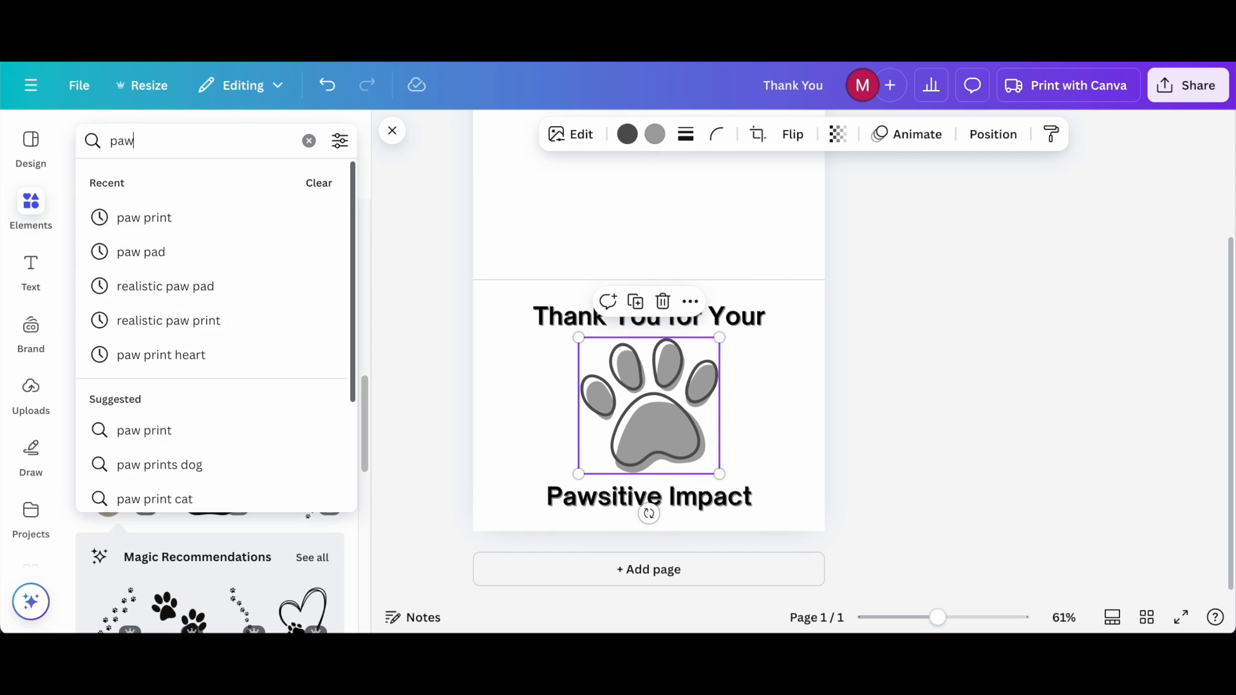
type("Heart")
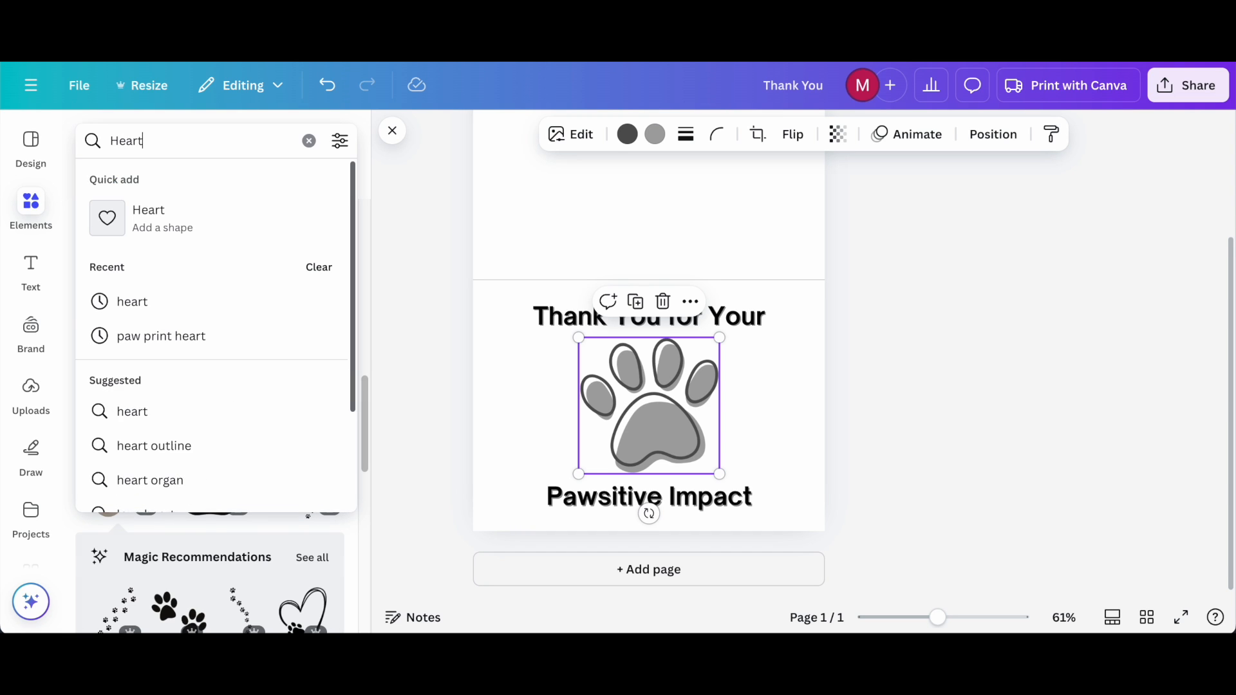
key("Return")
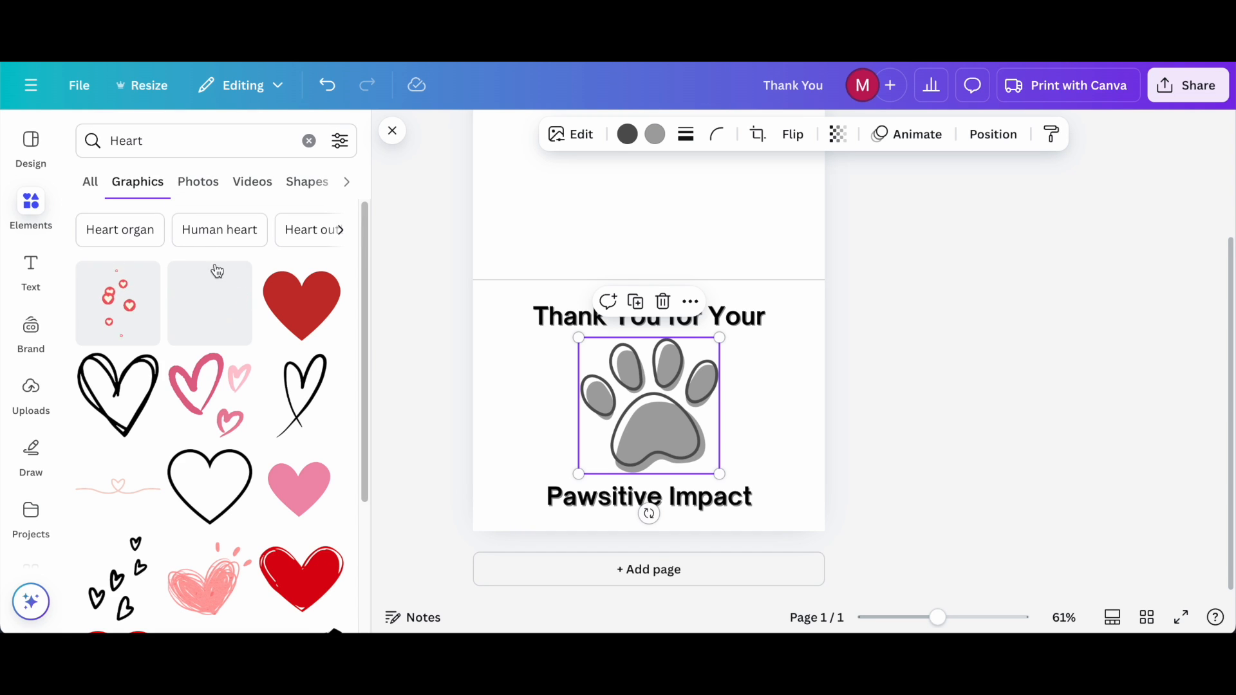
left_click(293, 574)
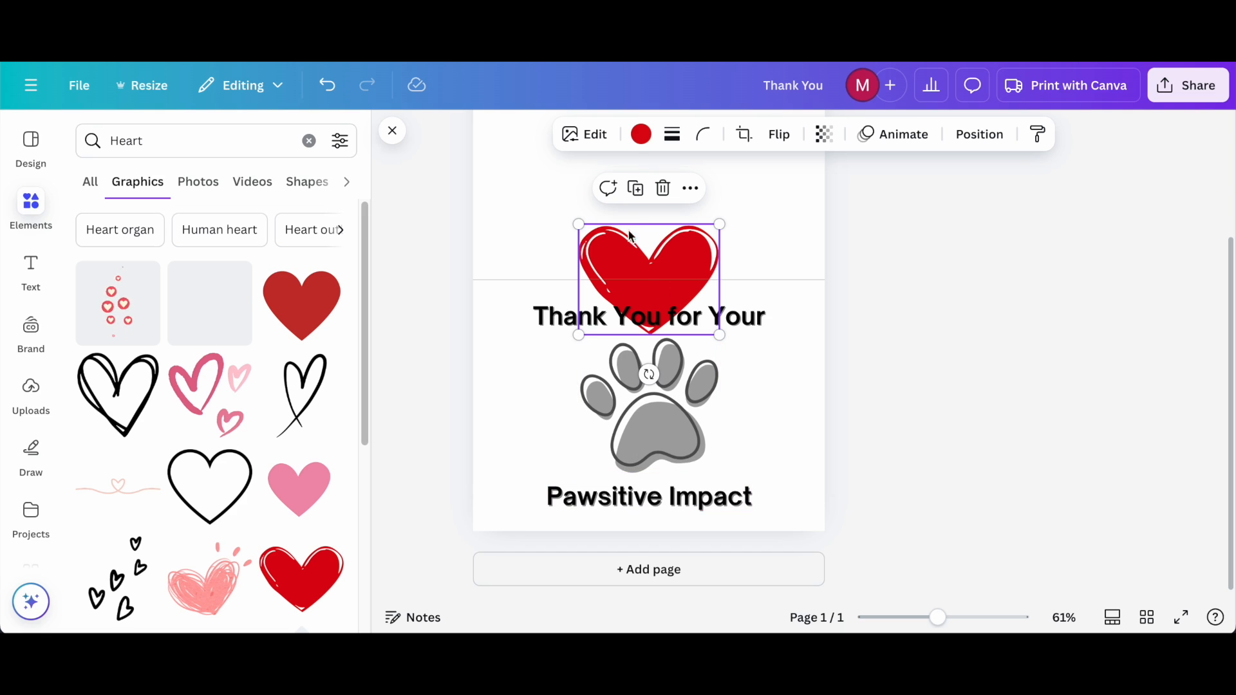
left_click_drag(694, 252, 778, 412)
- Enlarge the paw print slightly and recentre it between the two text lines
left_click(700, 471)
left_click_drag(719, 474, 734, 487)
left_click_drag(652, 425, 645, 418)
- Place the red heart, about 1.03 by 0.81 in, on the paw's large pad and rotate it to about -11.6°
left_click(801, 416)
left_click_drag(801, 416, 668, 435)
left_click_drag(632, 491, 645, 494)
left_click_drag(654, 429, 660, 432)
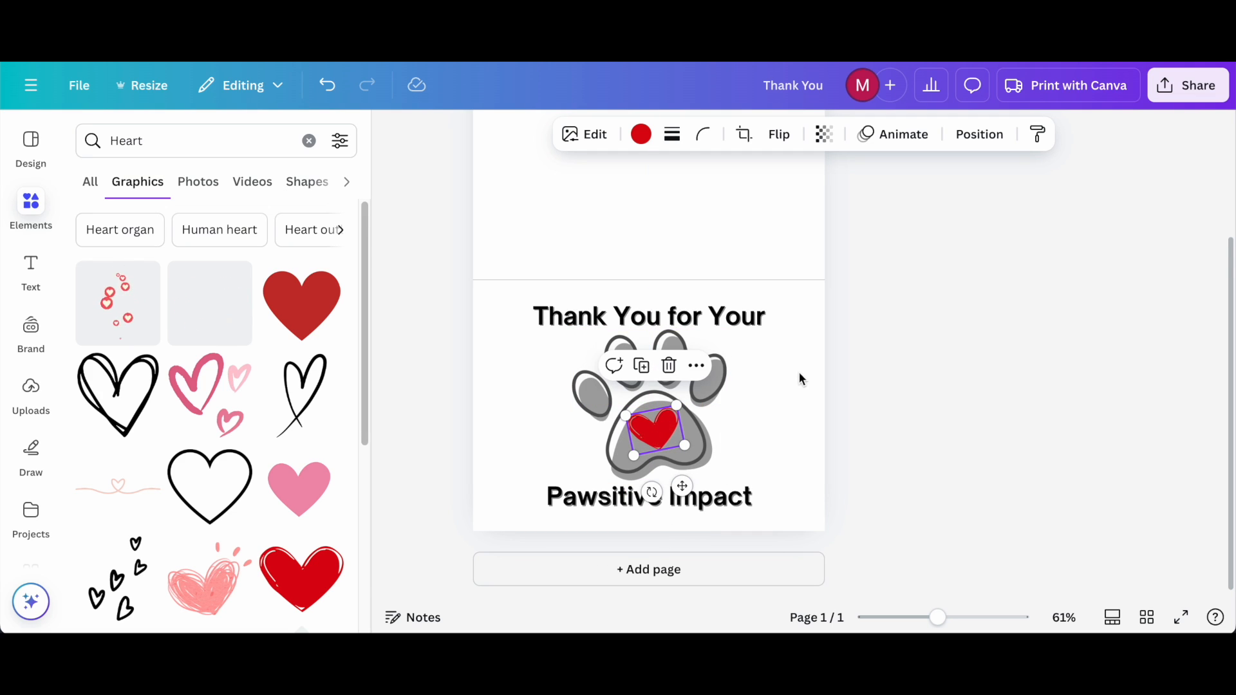
- Try sending the heart backward behind the paw print and bring it forward again
left_click(724, 381)
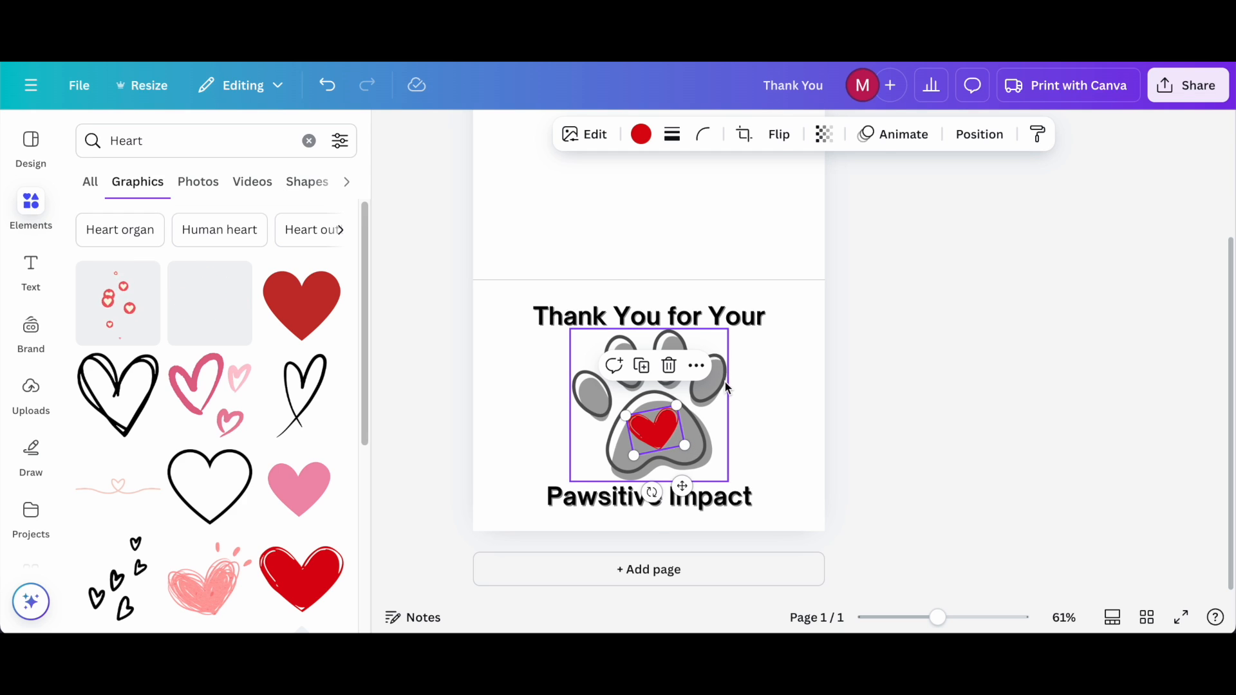
left_click(662, 436)
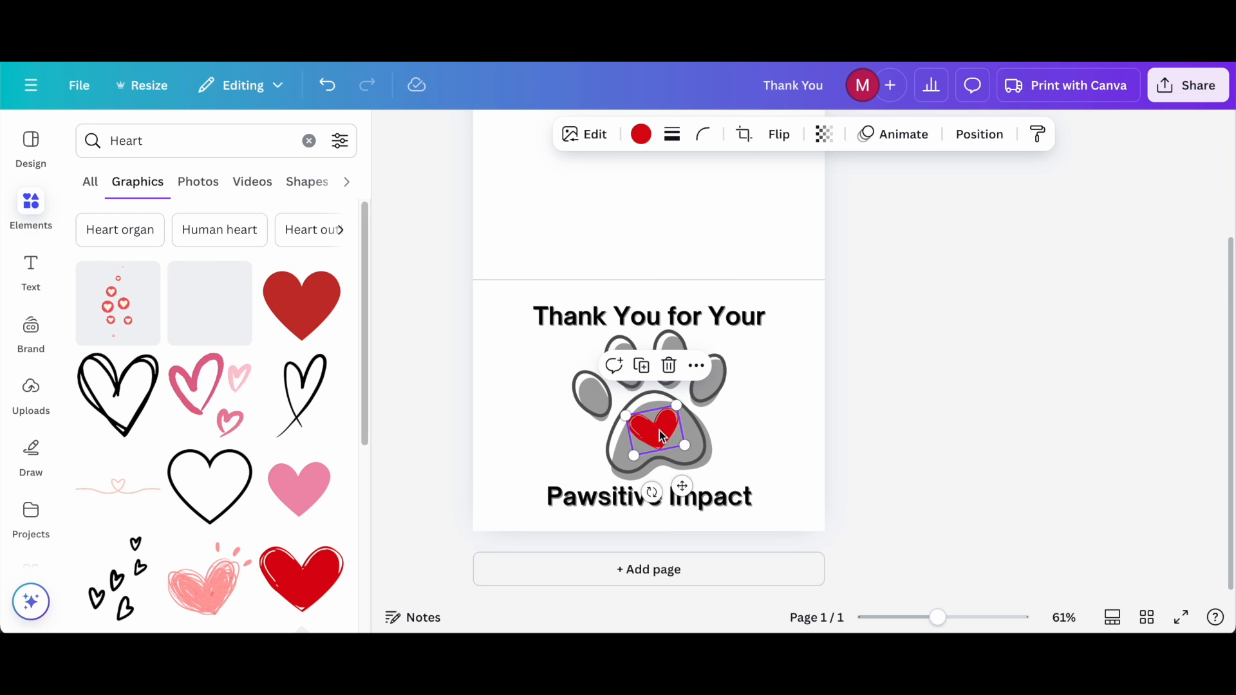
left_click(1000, 145)
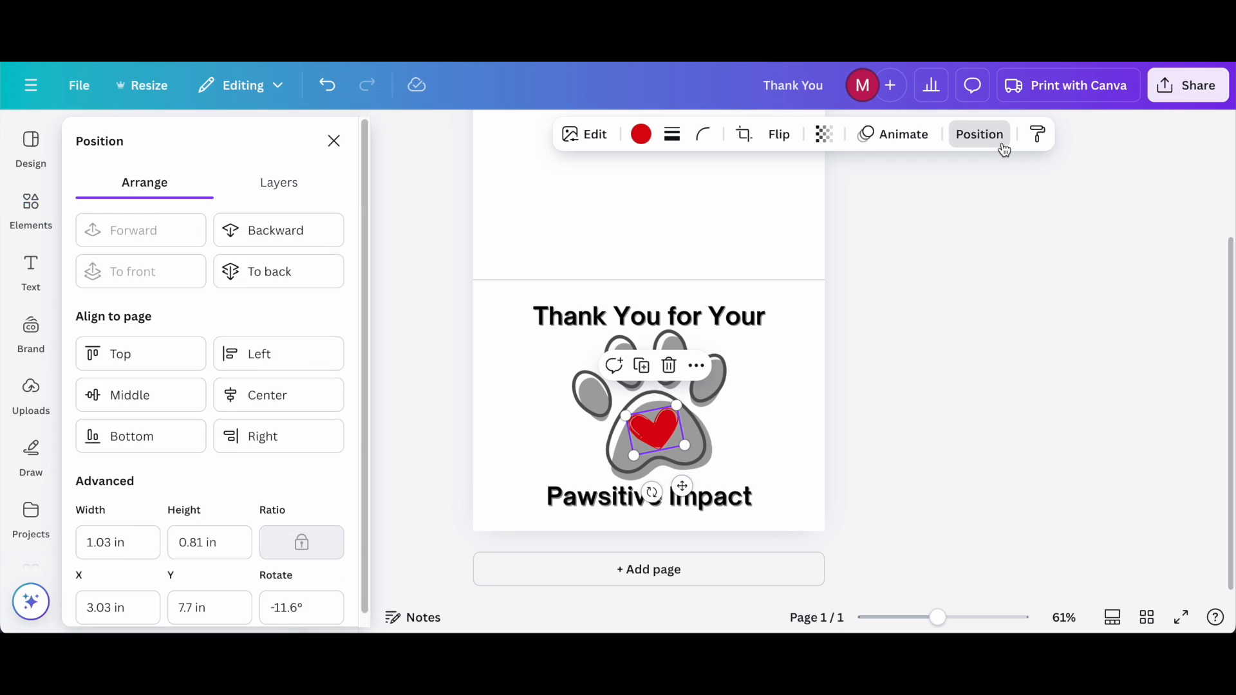
left_click(319, 229)
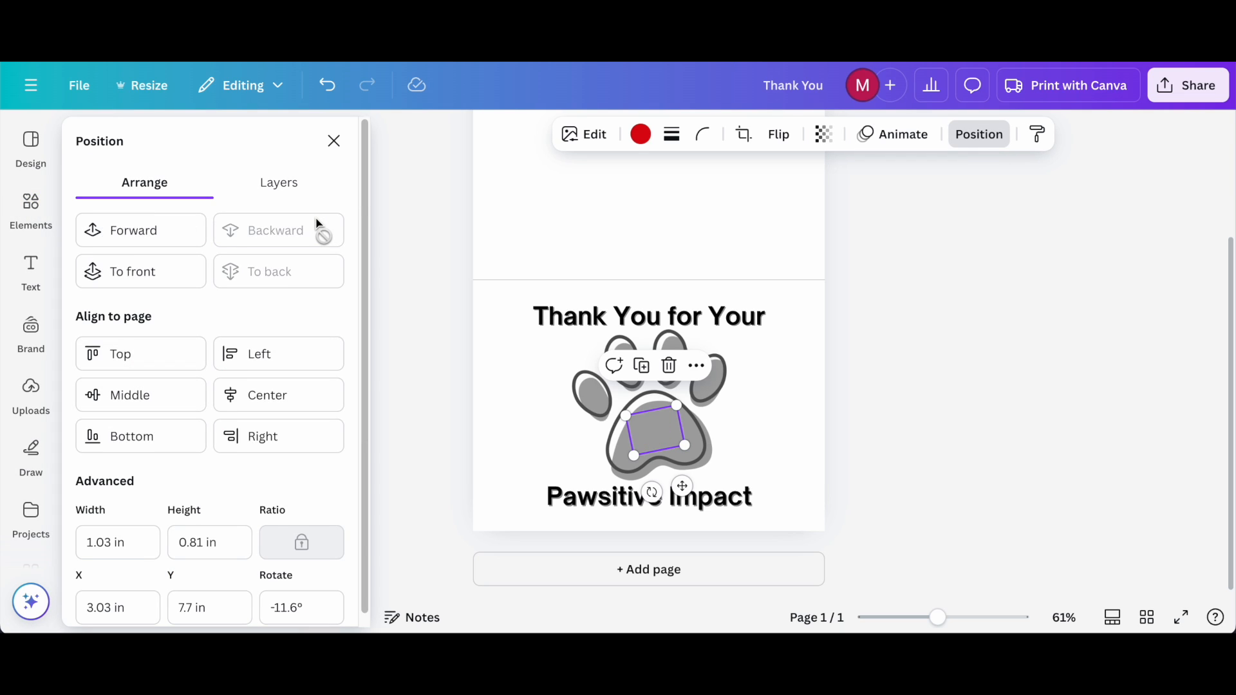
left_click(141, 236)
left_click(957, 265)
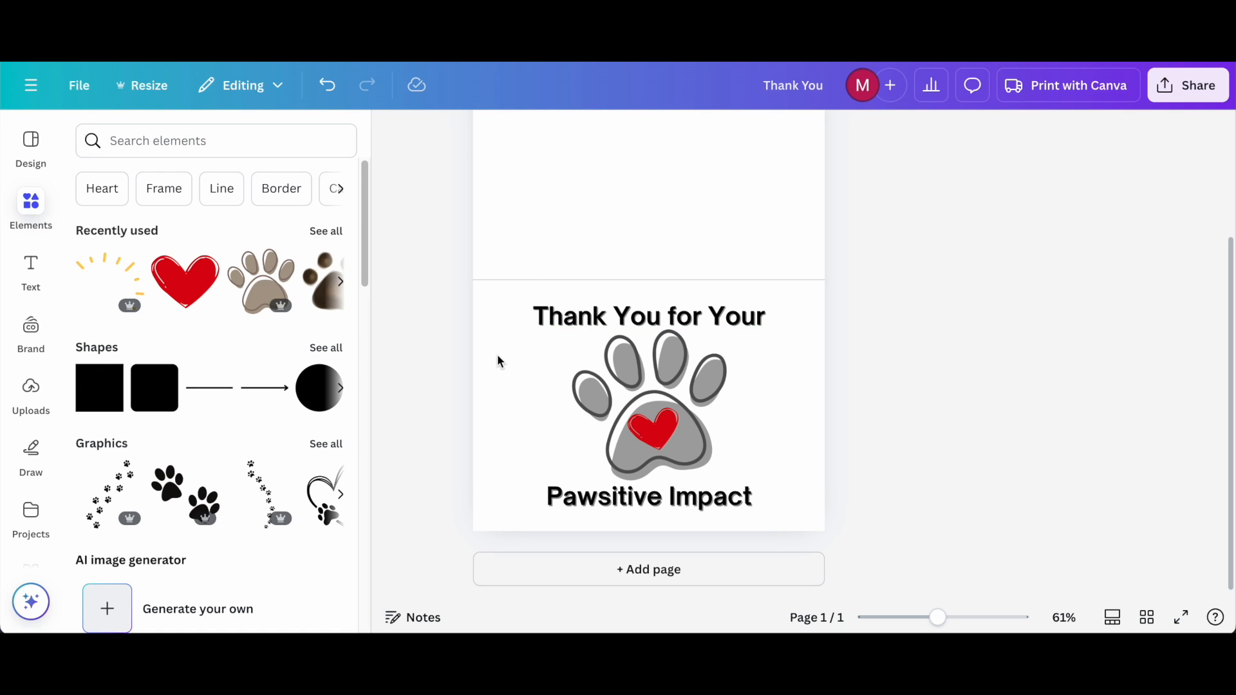
left_click(494, 350)
left_click(718, 133)
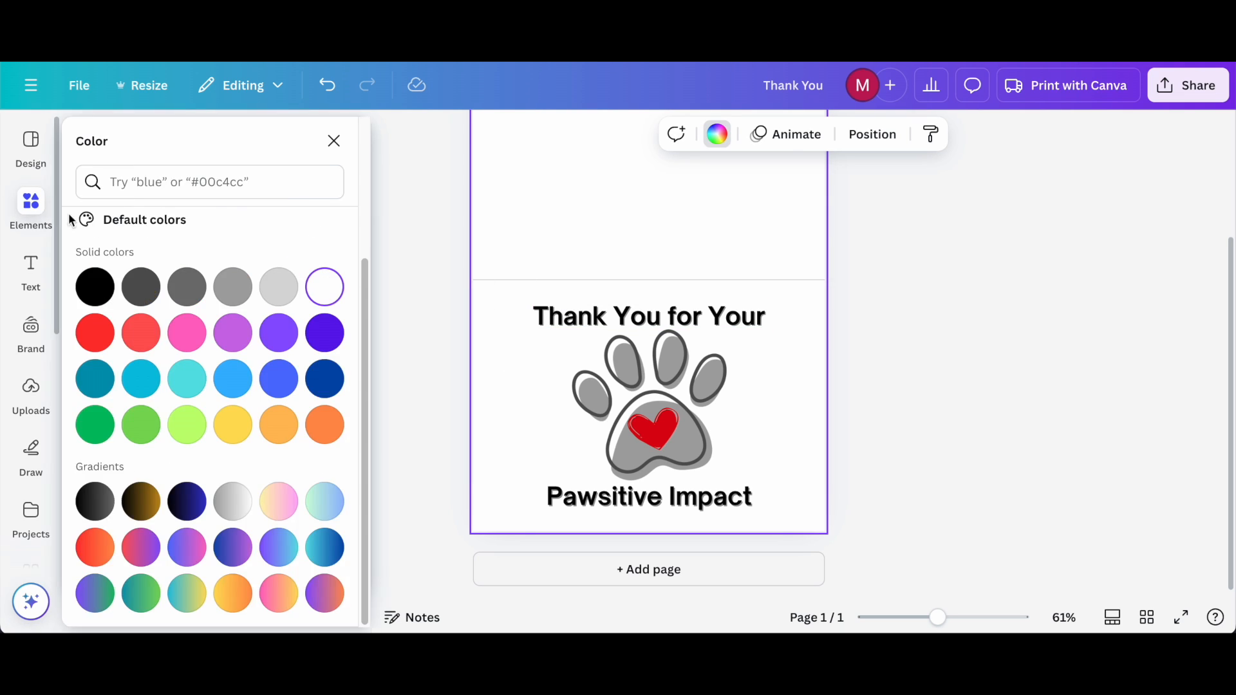
left_click(32, 207)
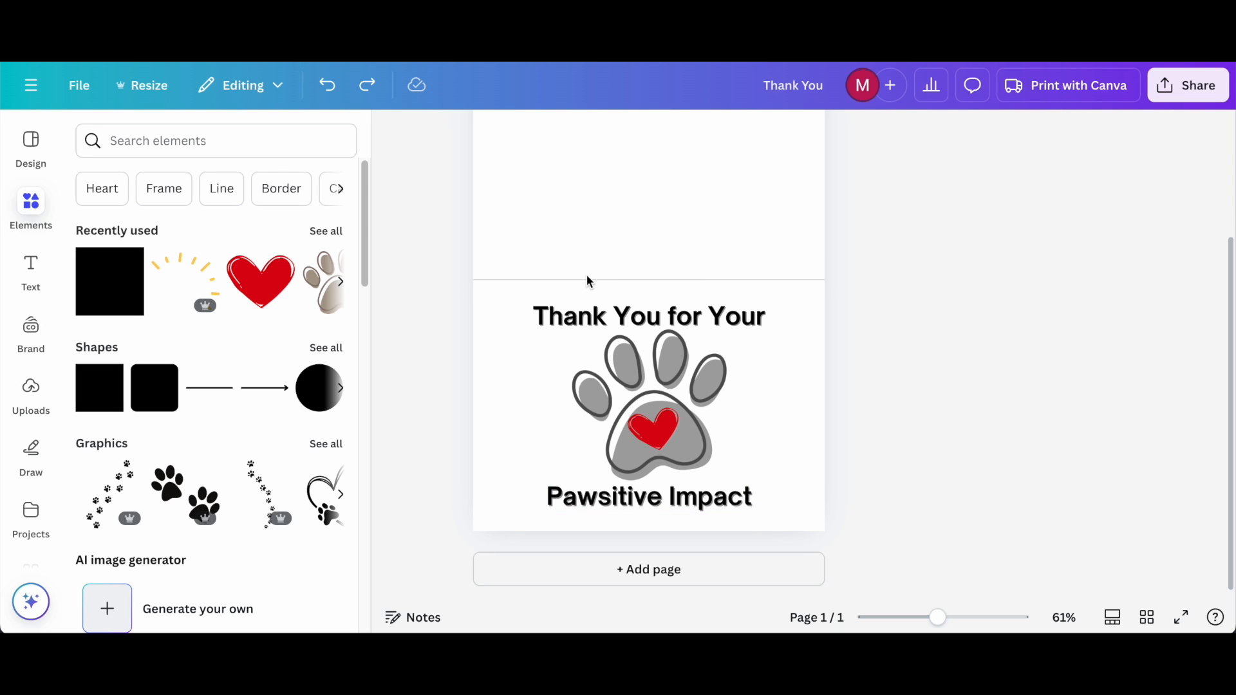
- Add a dark grey square shape and stretch it to about 7.68 by 5 in, covering the card's lower half
left_click(120, 298)
left_click_drag(661, 256, 529, 309)
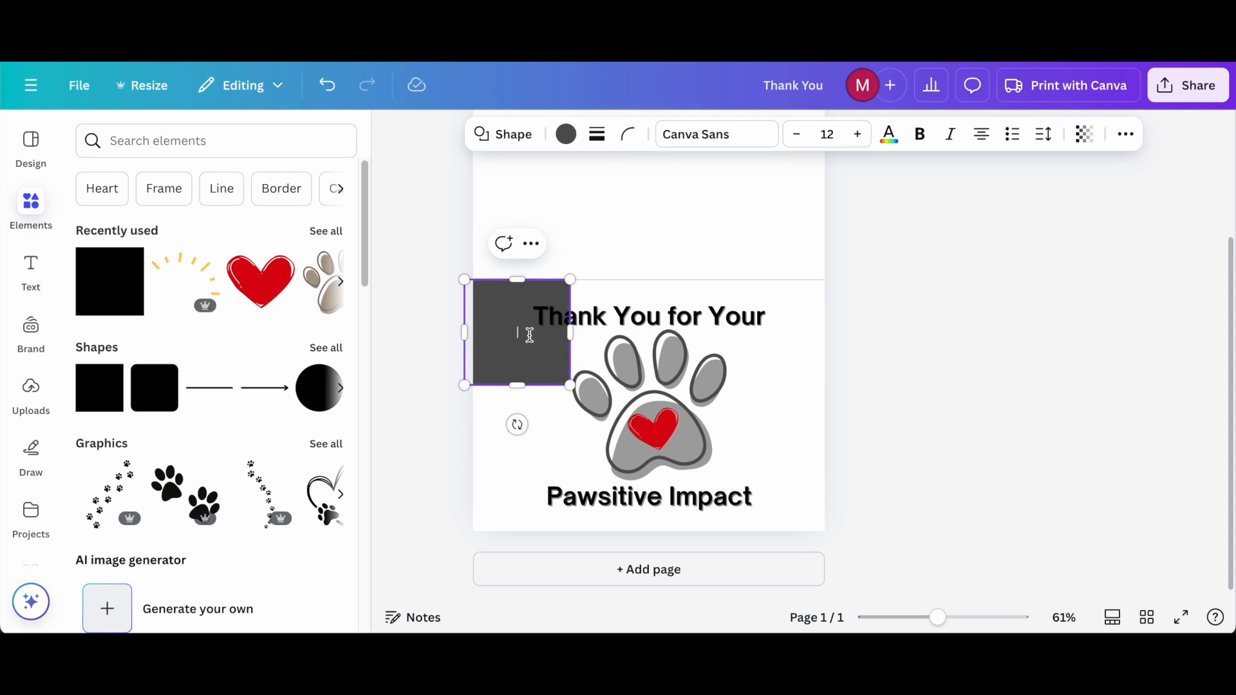
left_click_drag(570, 385, 851, 531)
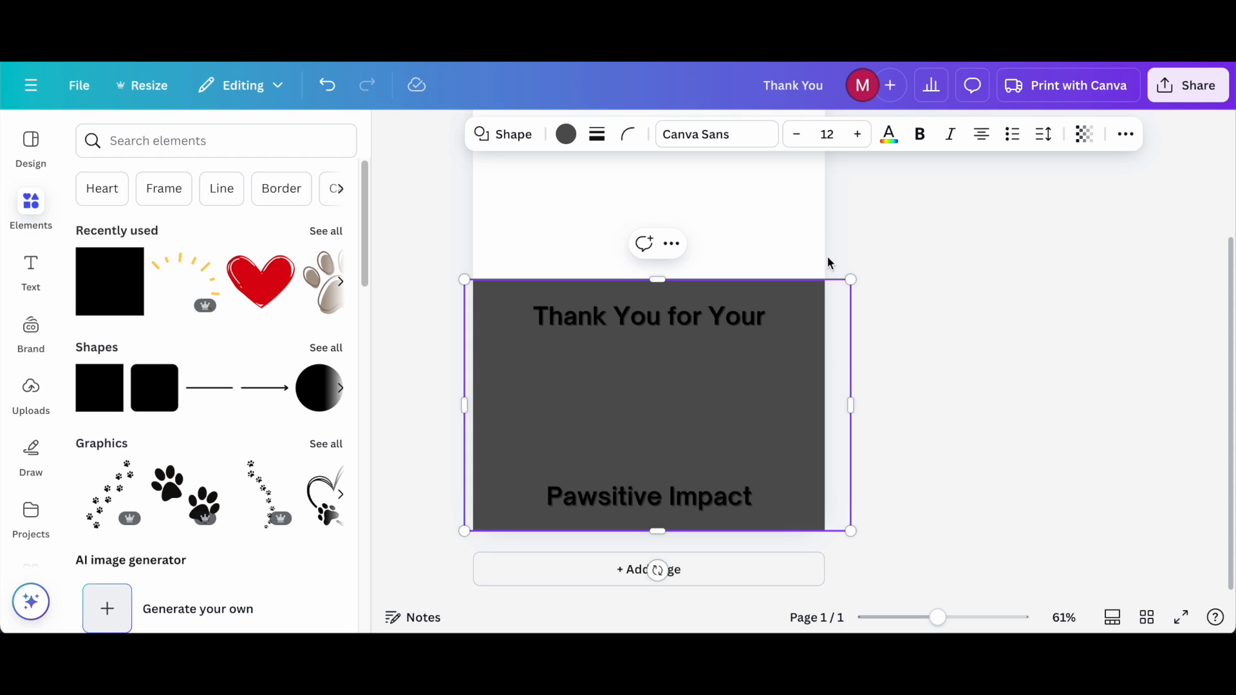
- Send the dark grey rectangle backward behind the text, paw print and heart
left_click(1124, 134)
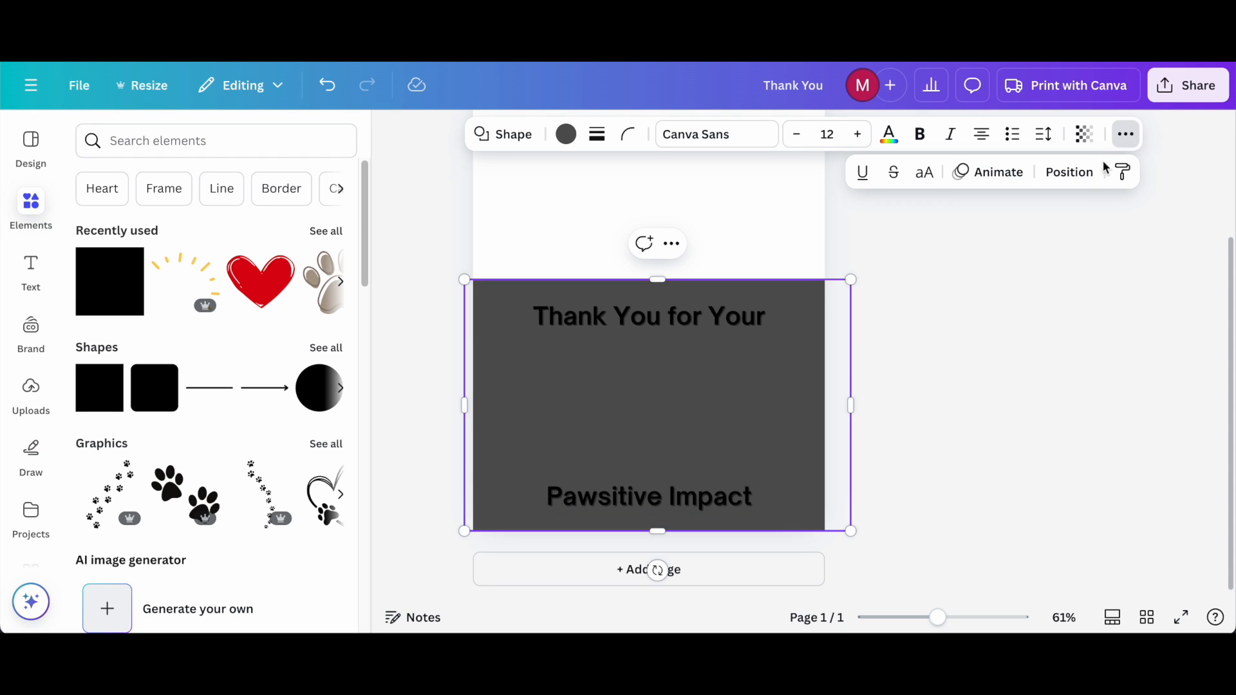
left_click(1095, 172)
left_click(264, 231)
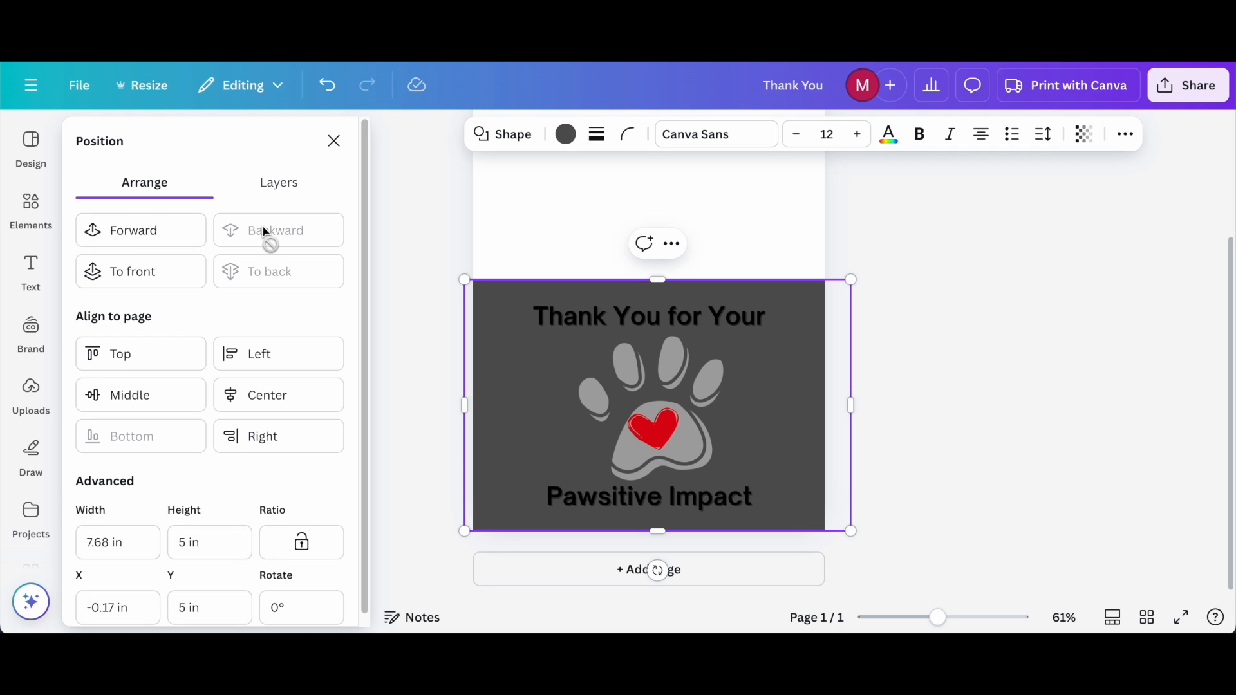
left_click(334, 141)
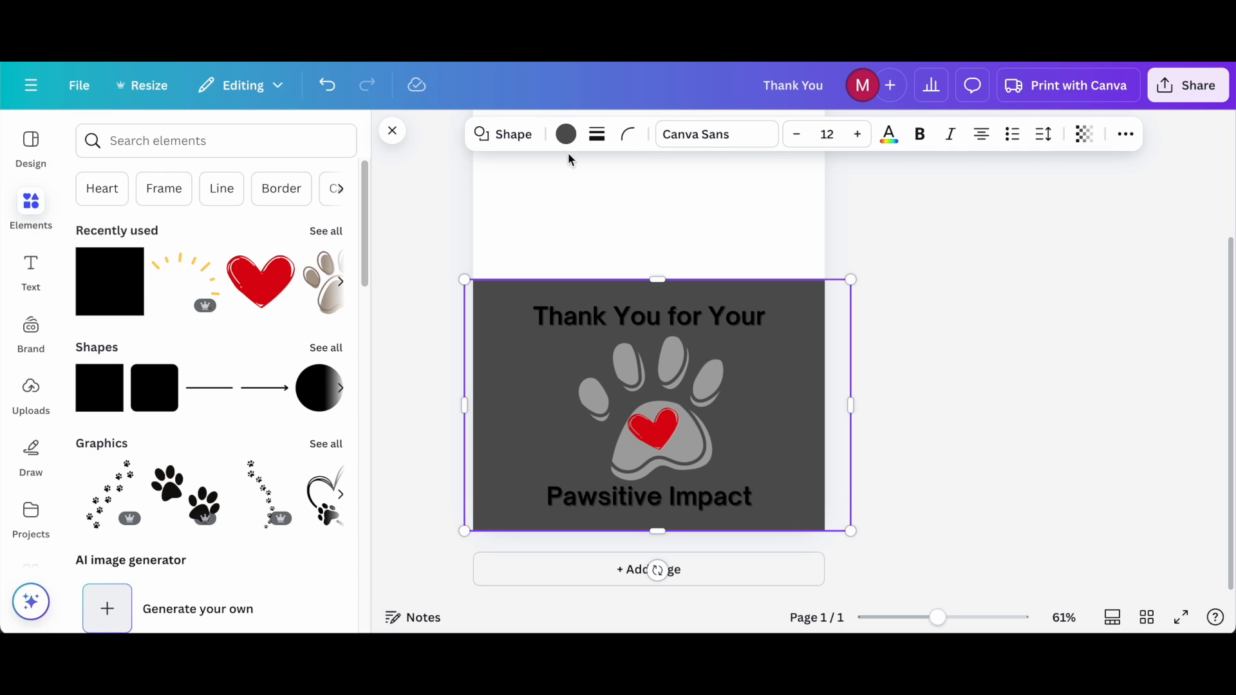
- Set the background rectangle's transparency to 13
left_click(1088, 147)
left_click_drag(1120, 204, 1013, 220)
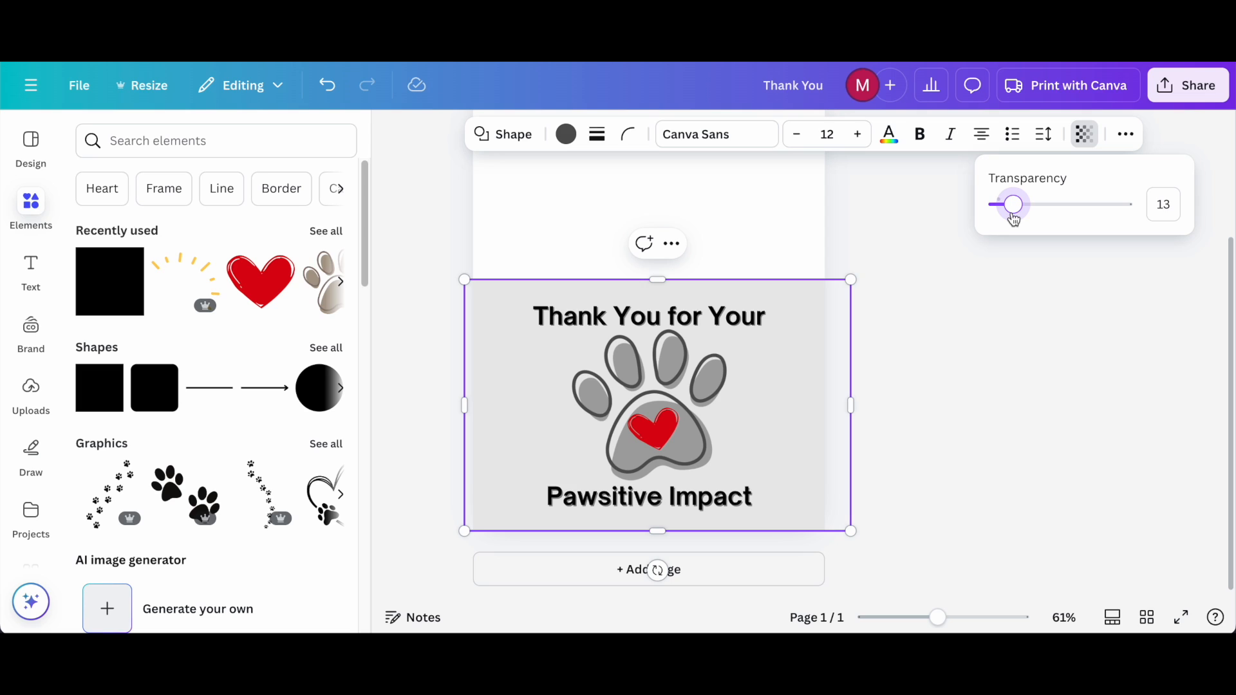
left_click(981, 366)
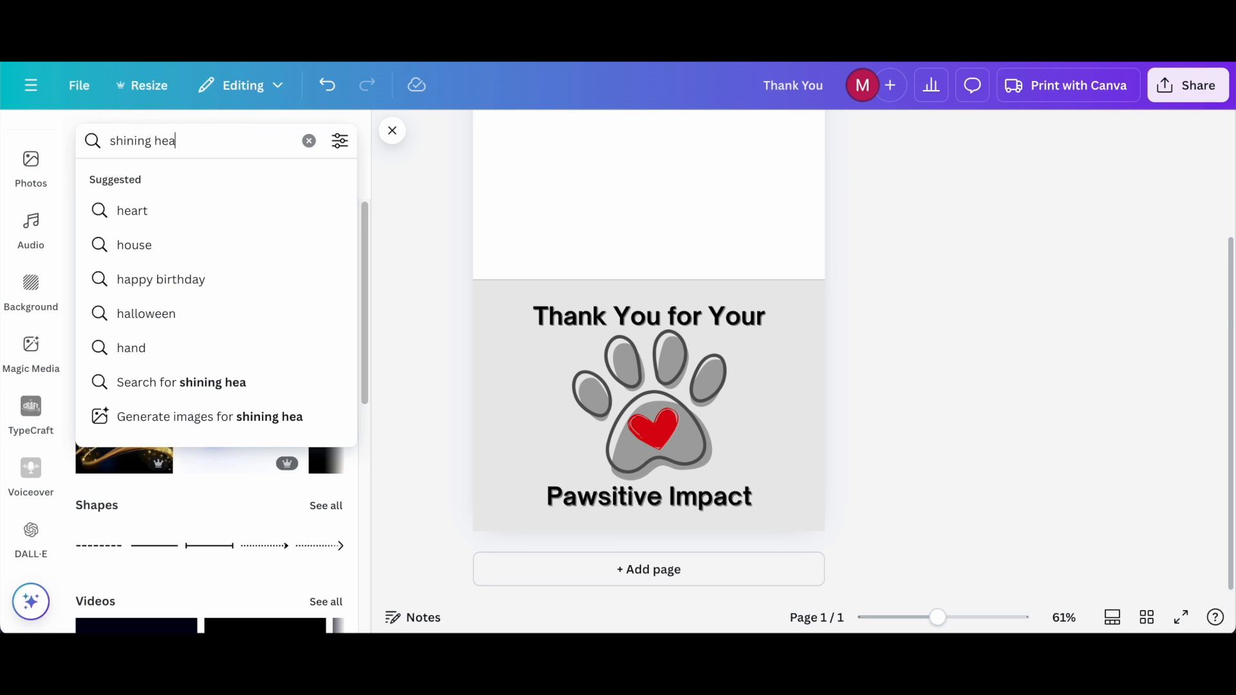
- Search the elements for "shining heart"
type("rt")
key("Return")
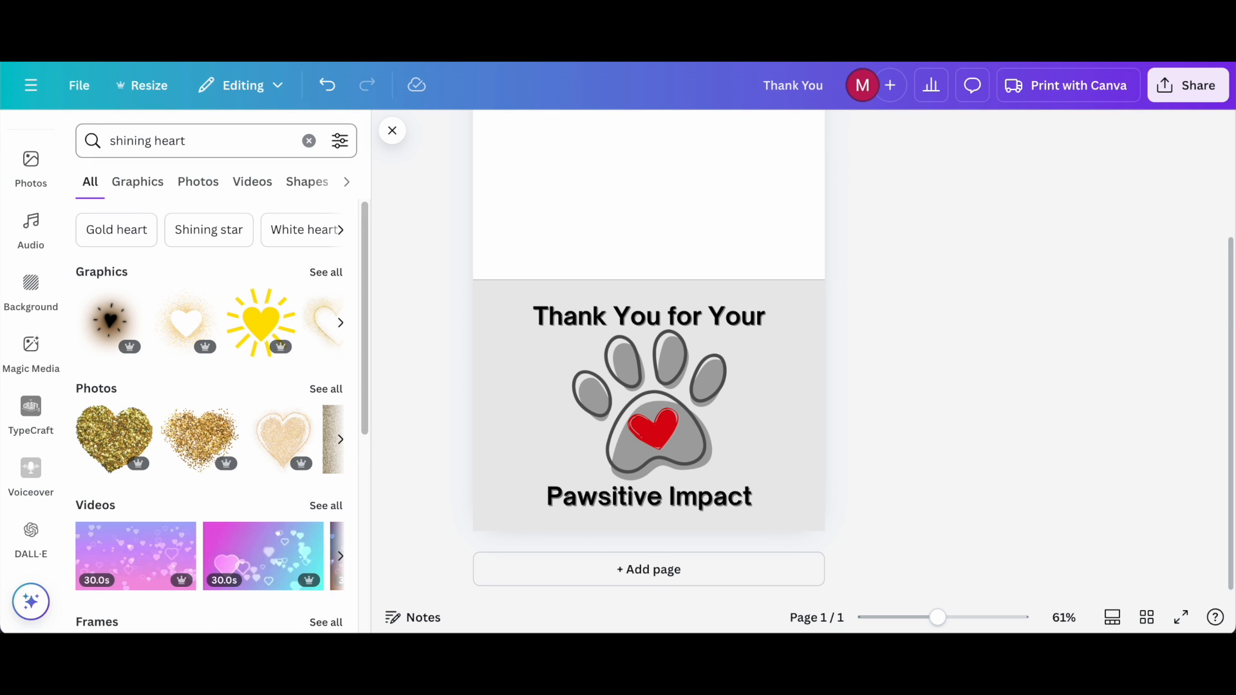
- Add the white heart graphic with gold glitter, place it over the red heart and rotate it to about -15.4°
mouse_move(189, 329)
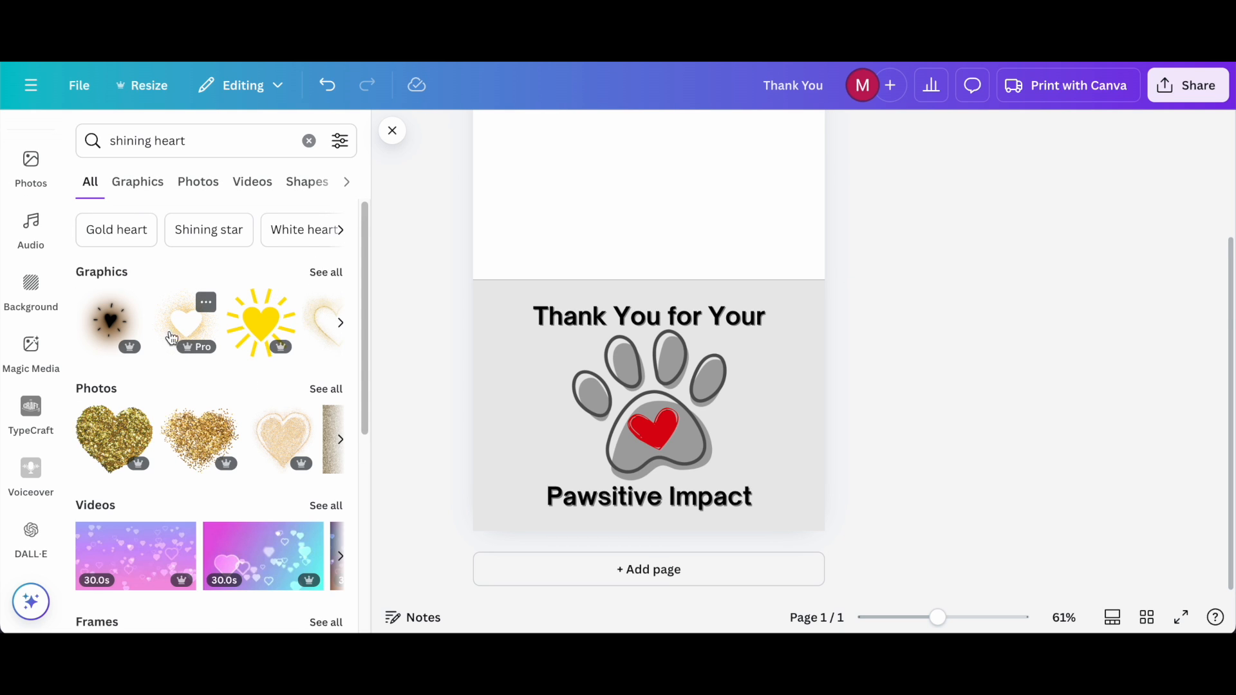
left_click(191, 331)
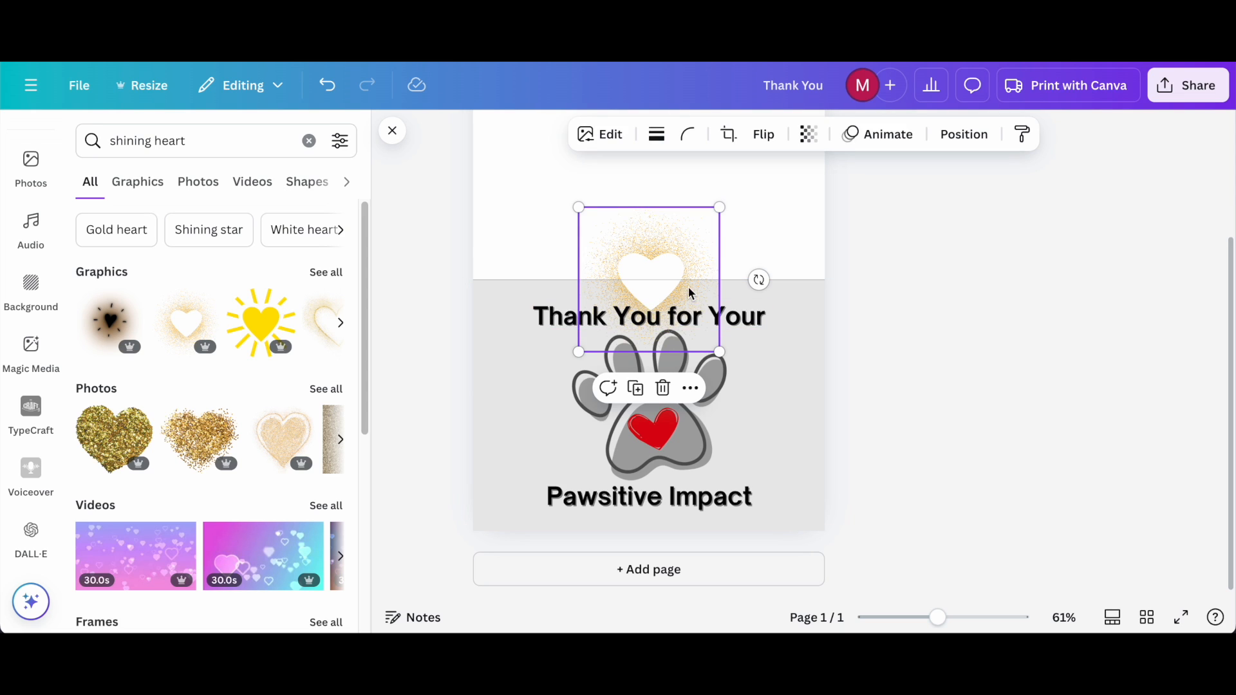
left_click_drag(666, 277, 671, 421)
left_click_drag(654, 540, 686, 535)
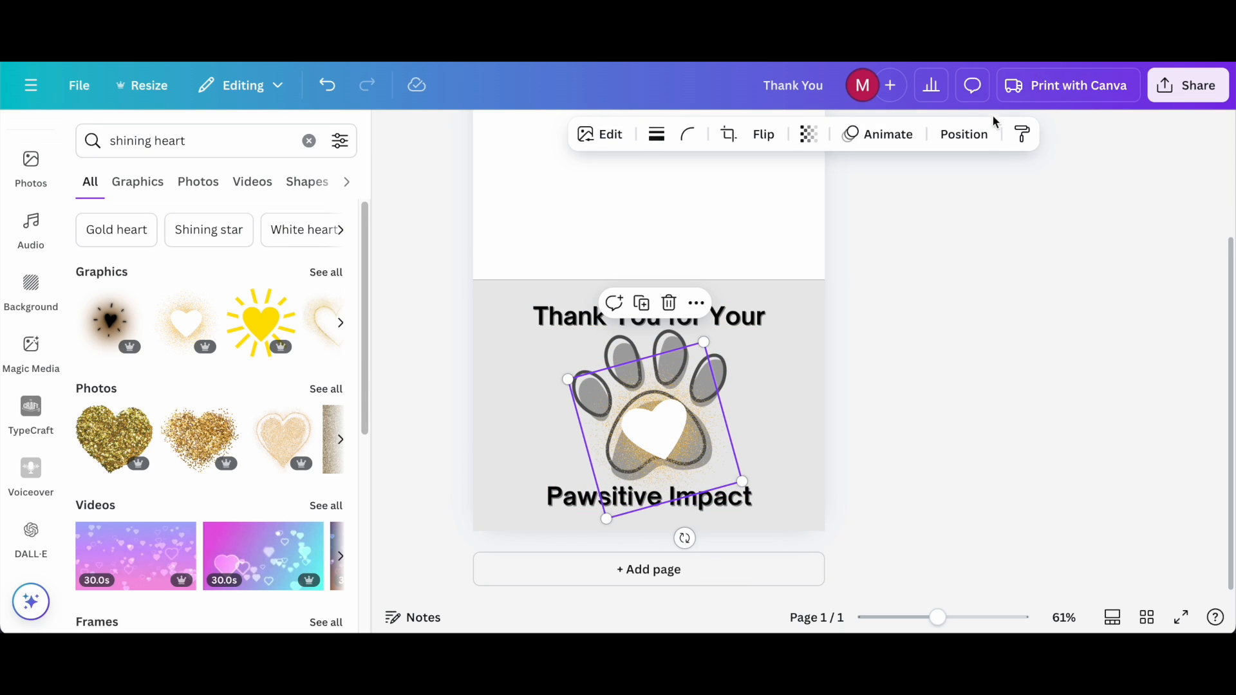
- Send the white glitter heart backward behind the red heart and shrink it to about 2.32 by 2.38 in
left_click(964, 134)
left_click(296, 230)
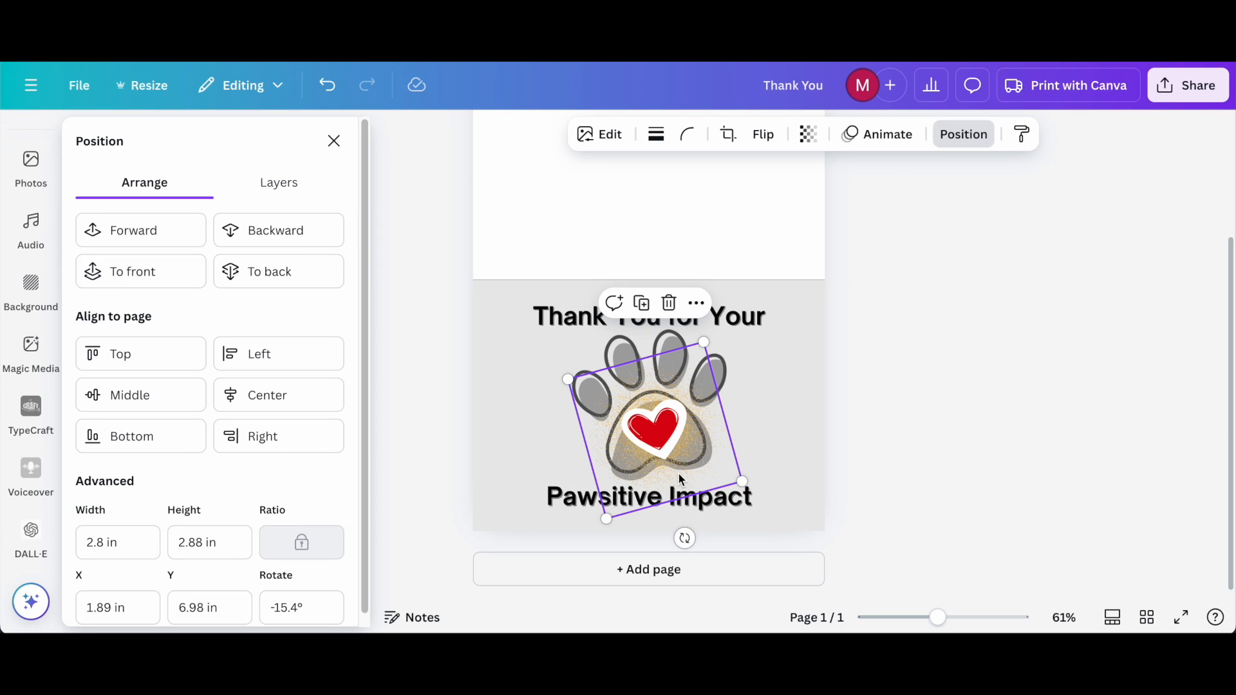
left_click_drag(742, 482, 694, 465)
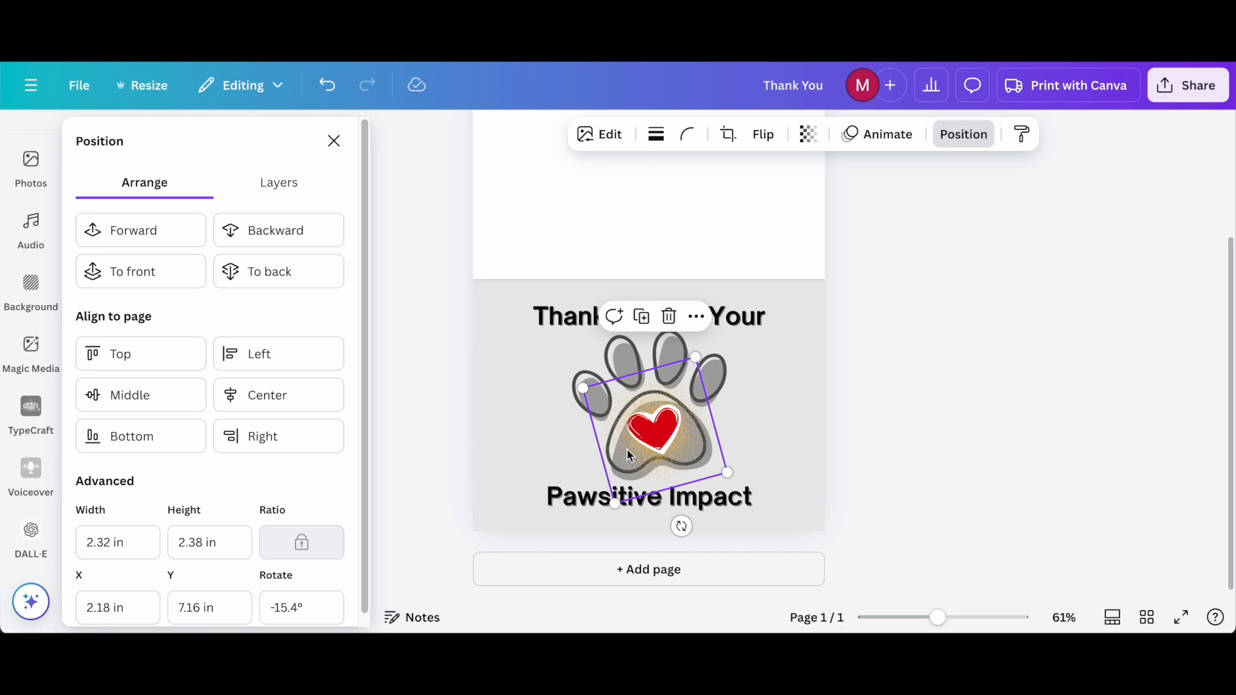
left_click(333, 141)
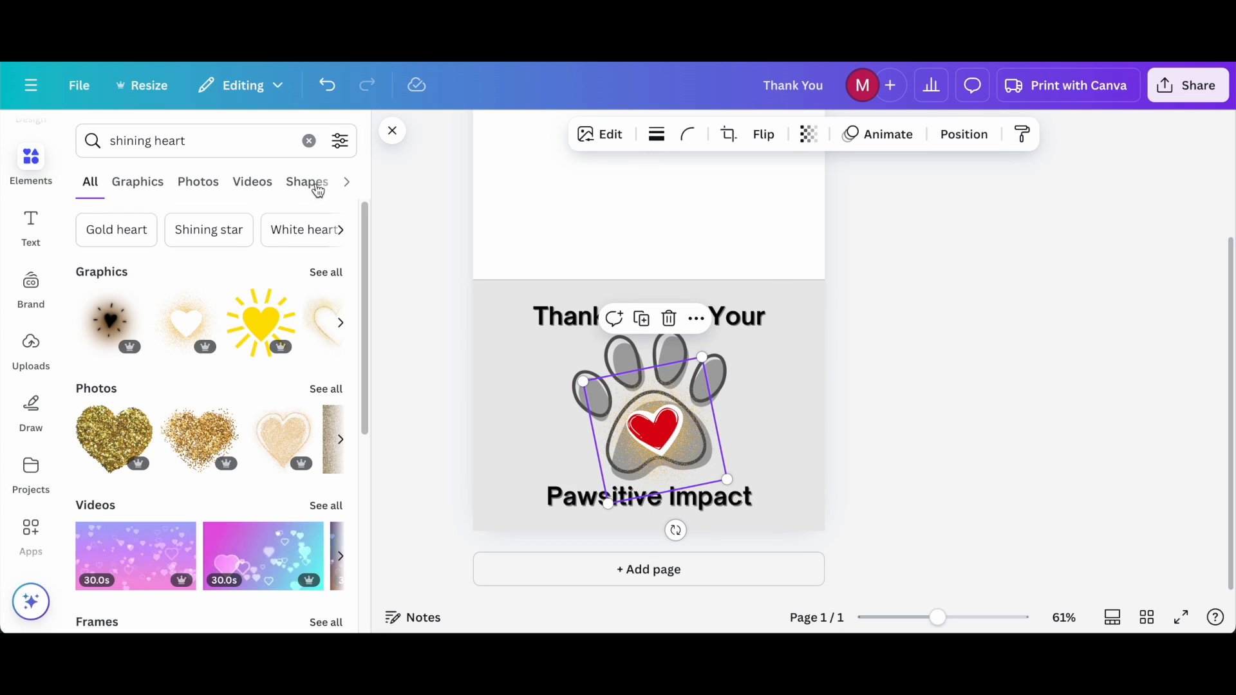
left_click(405, 248)
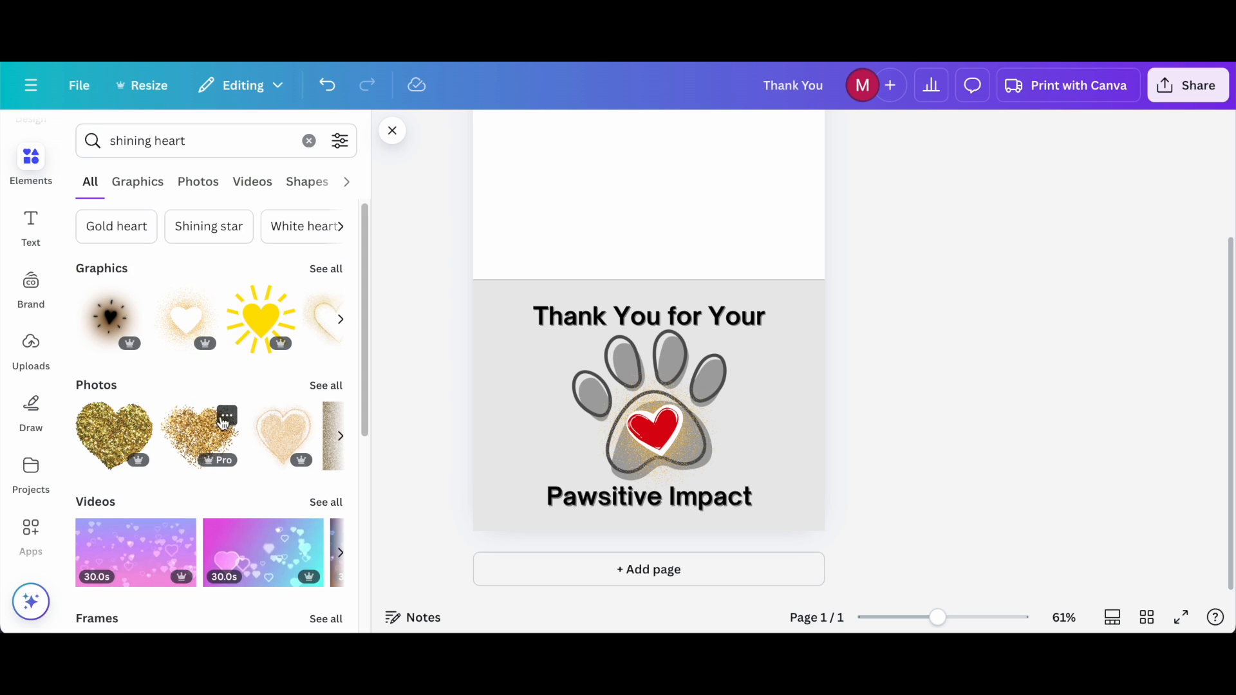
- Add the small red heart graphic with black rays, shrink it and place it just left of "Thank You for Your"
left_click(315, 273)
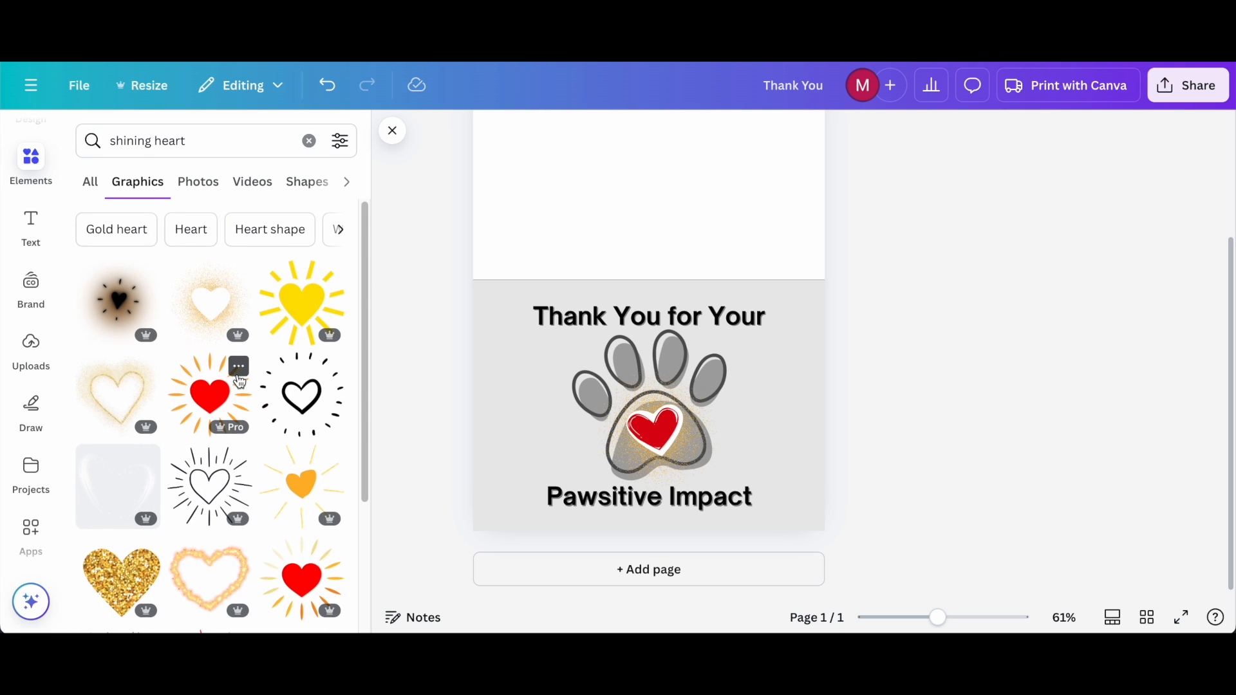
scroll(228, 361, "down", 10)
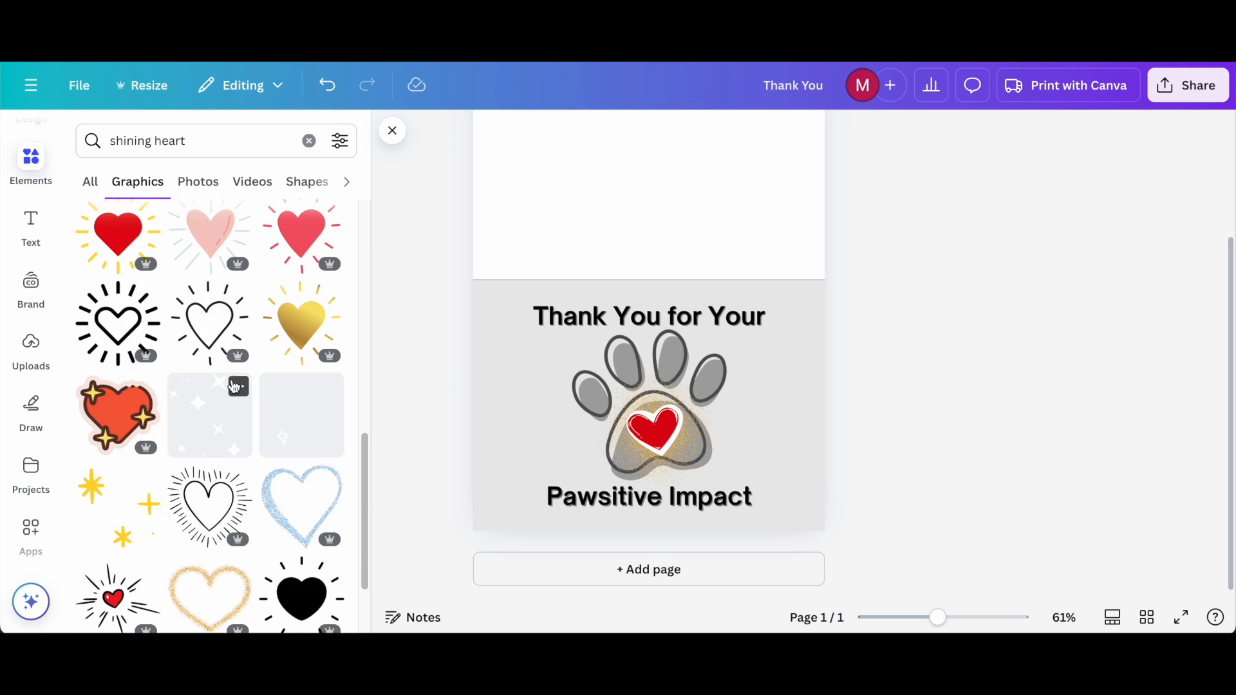
scroll(237, 386, "down", 2)
left_click(116, 484)
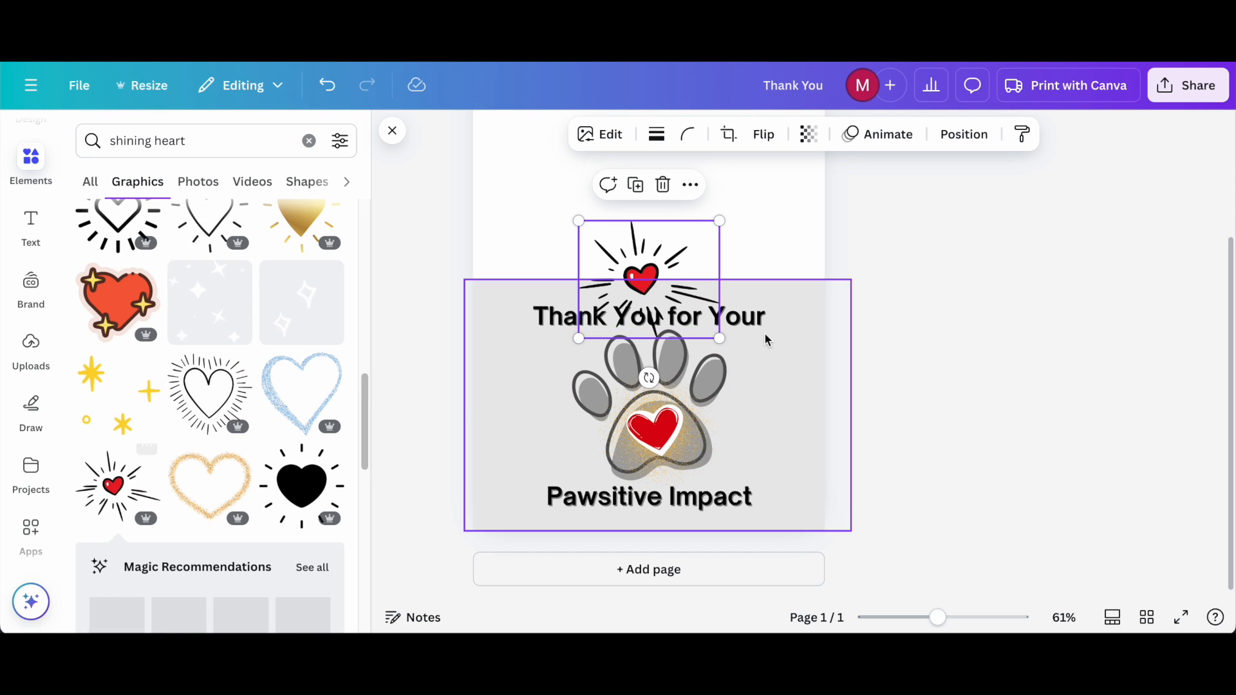
left_click_drag(650, 276, 533, 367)
left_click_drag(603, 430, 526, 335)
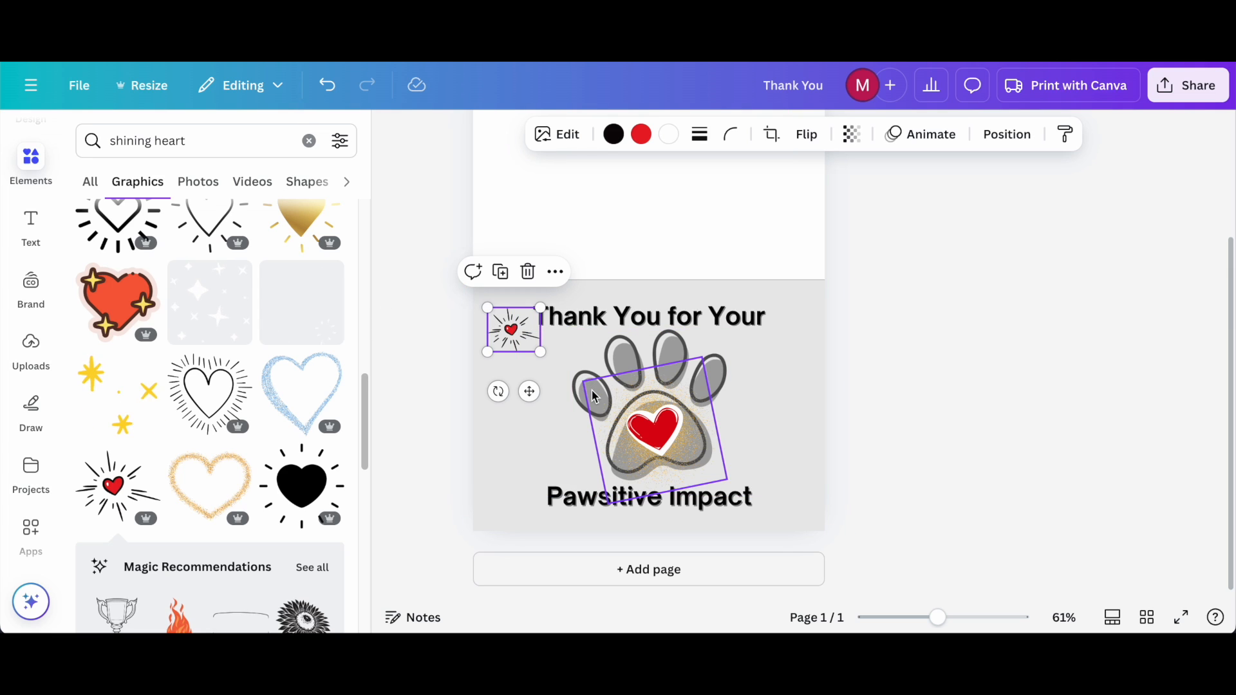
- Place three copies of the radiating heart: one right of the title and one on each side of the paw's lower pad
key("ctrl+d")
left_click_drag(535, 341, 800, 332)
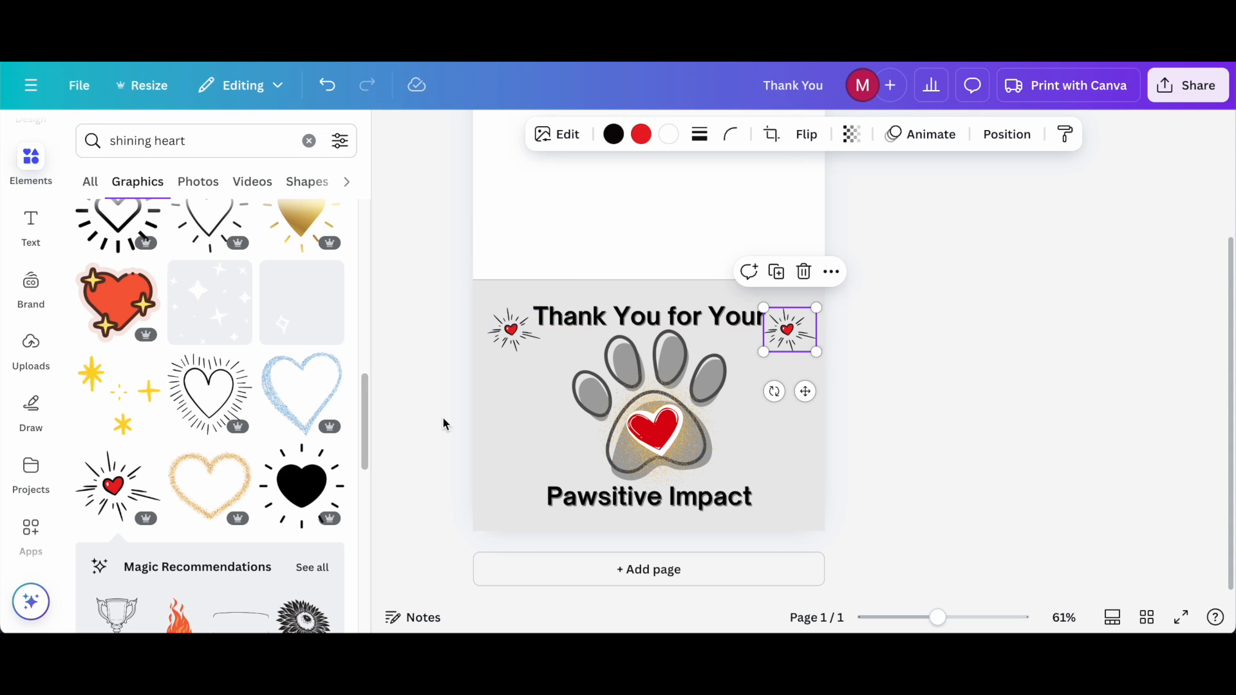
key("ctrl+v")
left_click_drag(531, 354, 575, 454)
left_click(512, 330)
key("ctrl+v")
left_click_drag(521, 344, 741, 455)
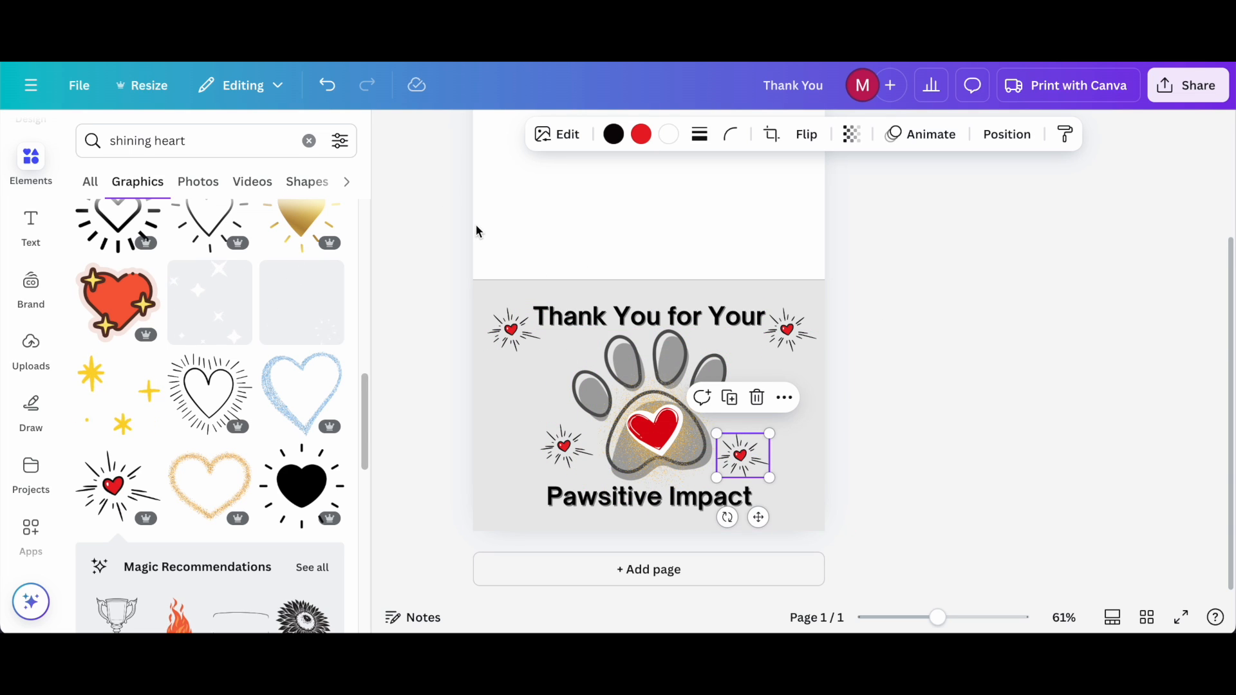
- Search the graphics for "shining paw print" and browse the results
triple_click(233, 145)
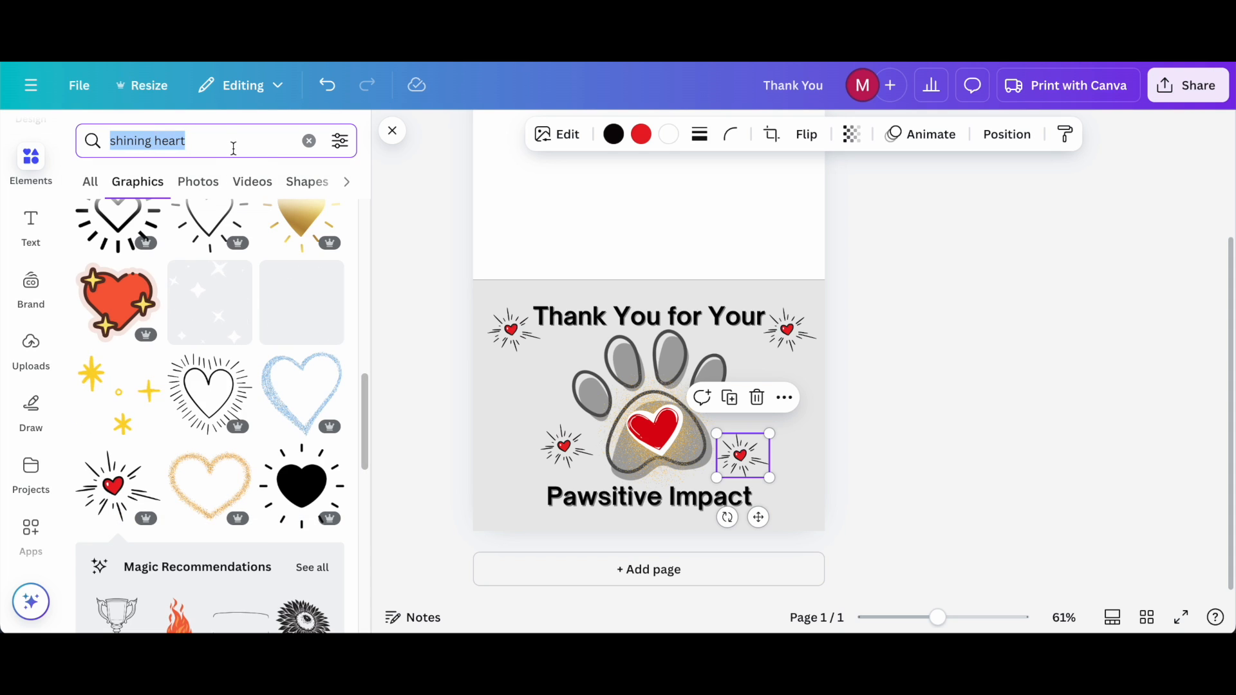
type("shining paw print")
key("Return")
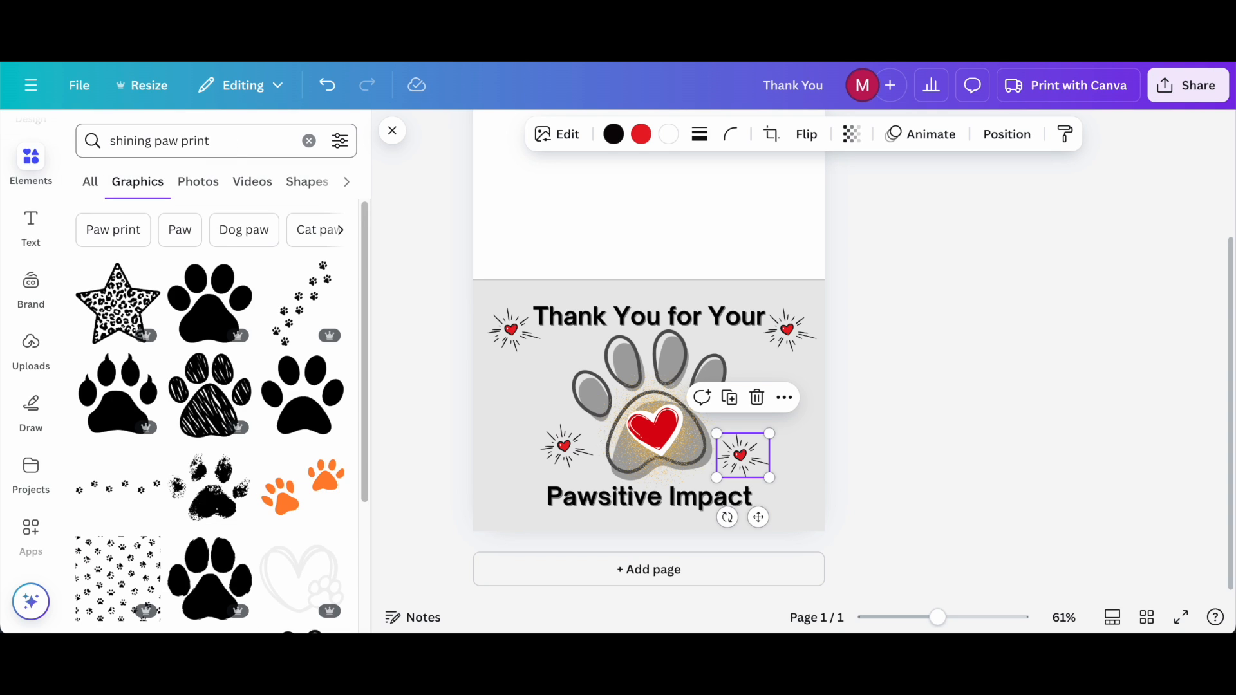
scroll(325, 389, "down", 10)
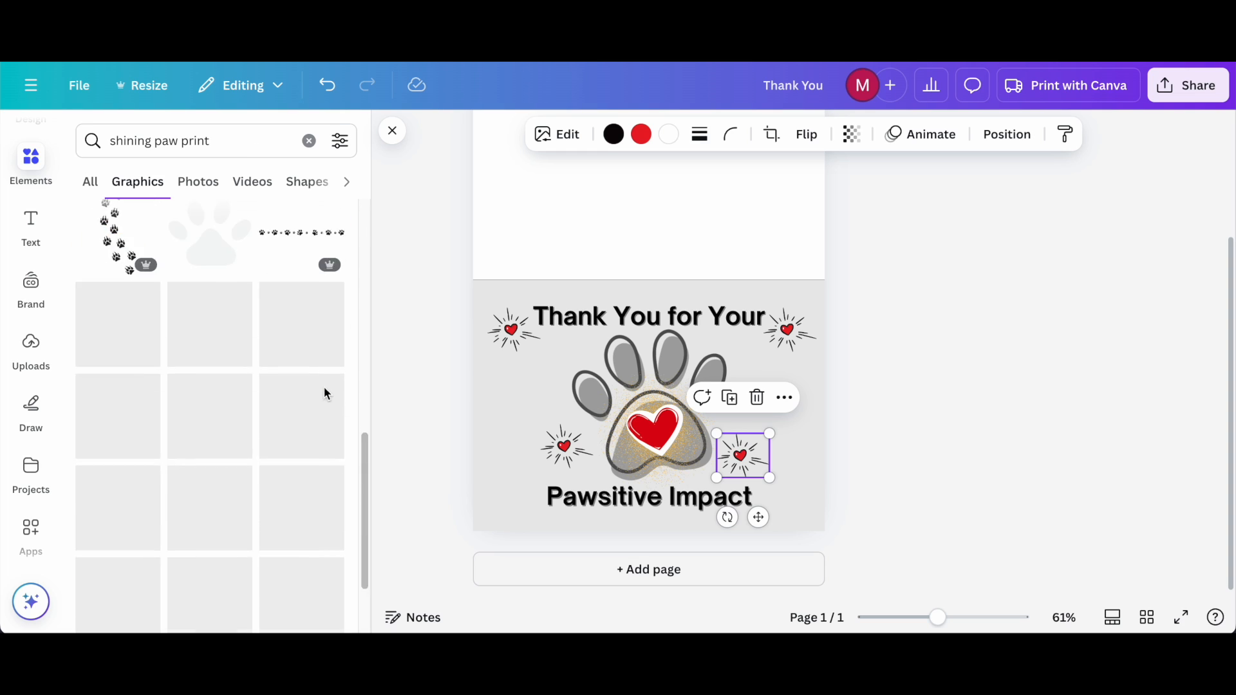
scroll(325, 398, "up", 3)
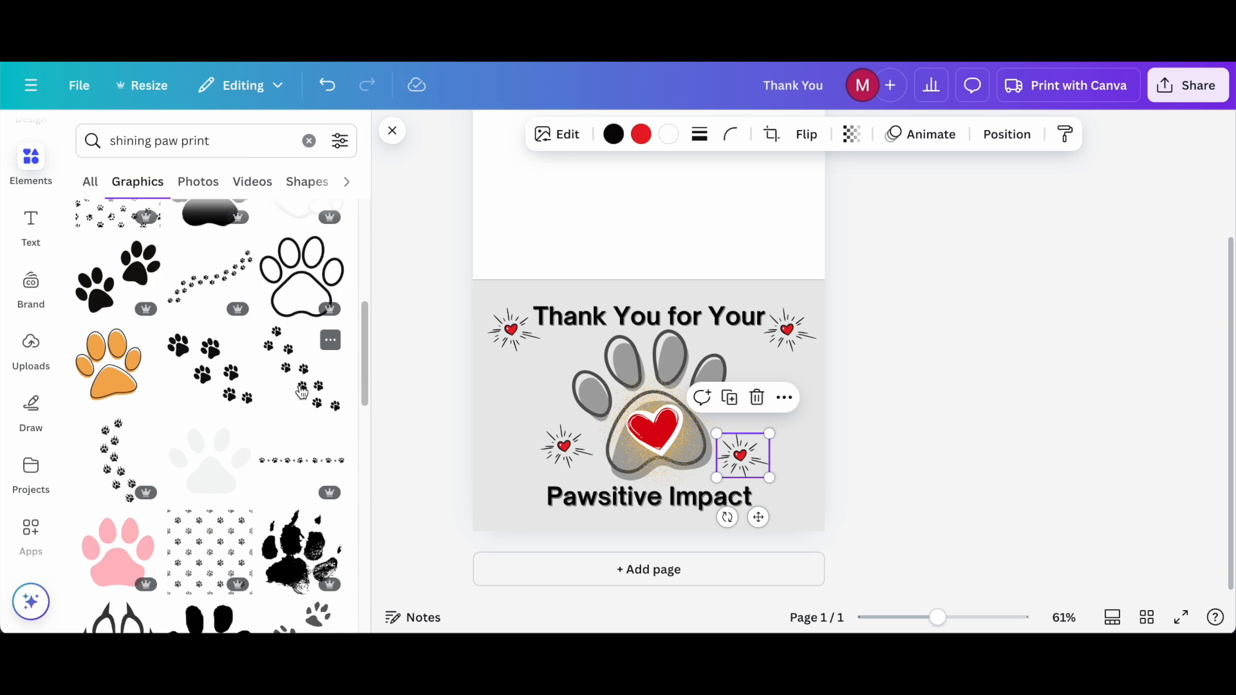
scroll(301, 391, "down", 5)
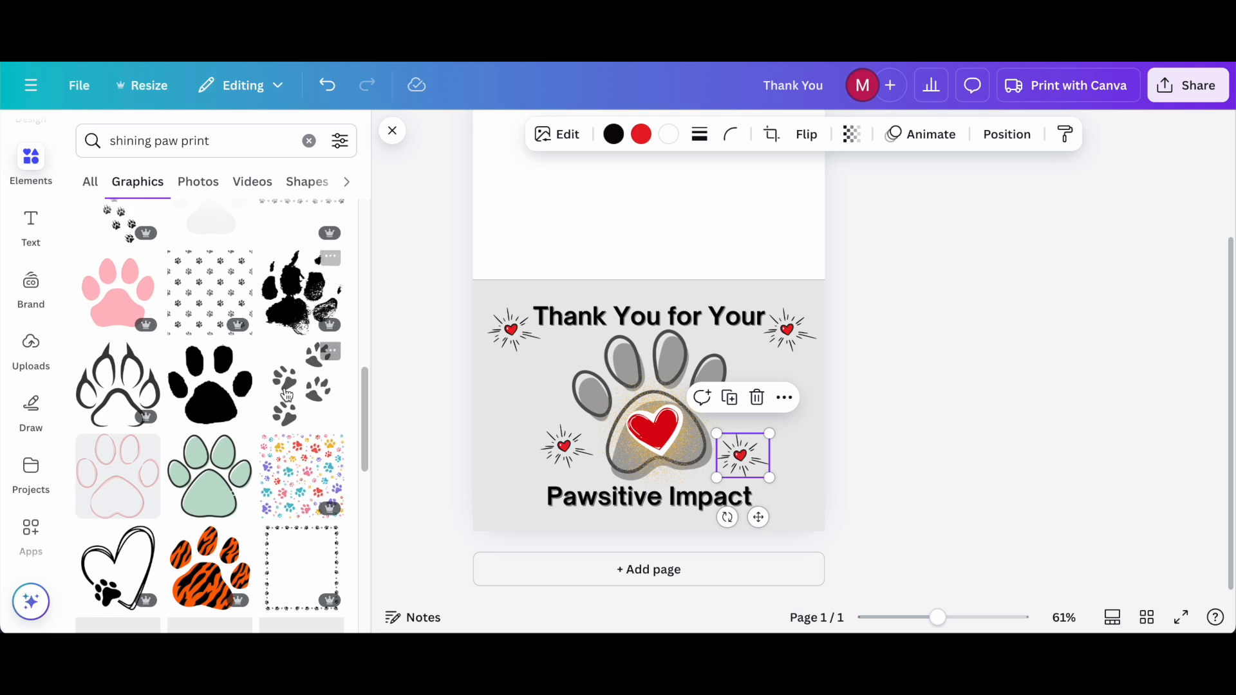
scroll(288, 396, "down", 8)
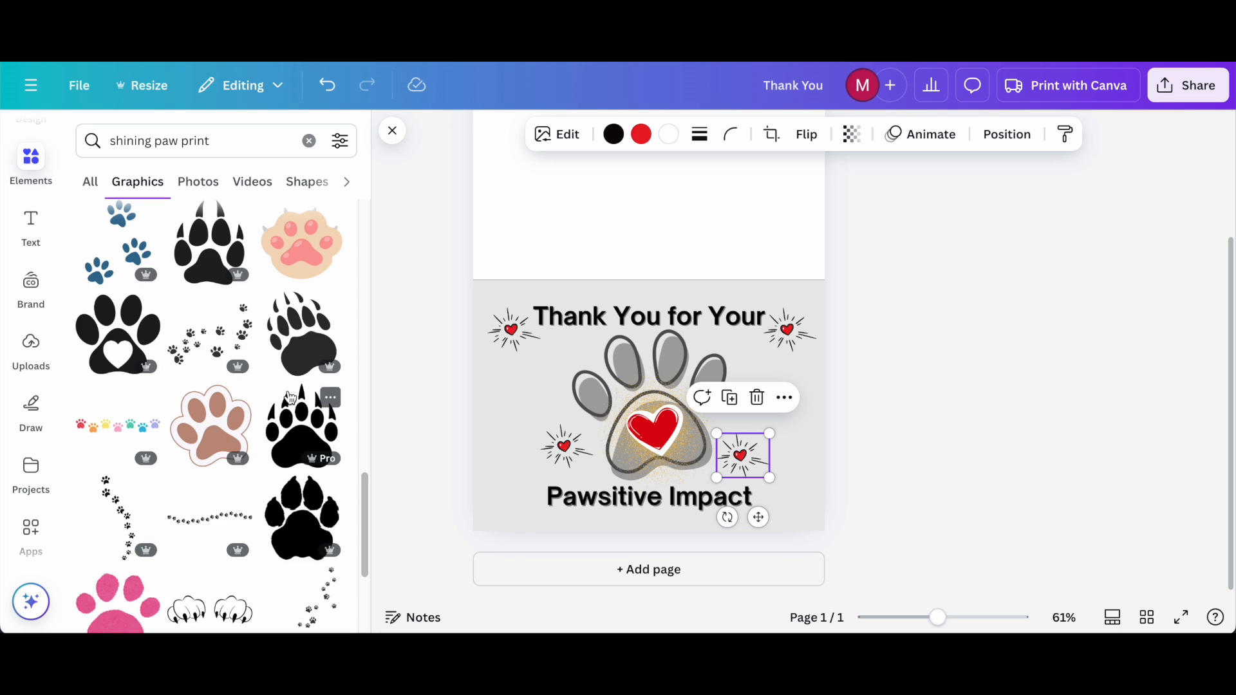
scroll(291, 397, "down", 3)
scroll(290, 399, "down", 2)
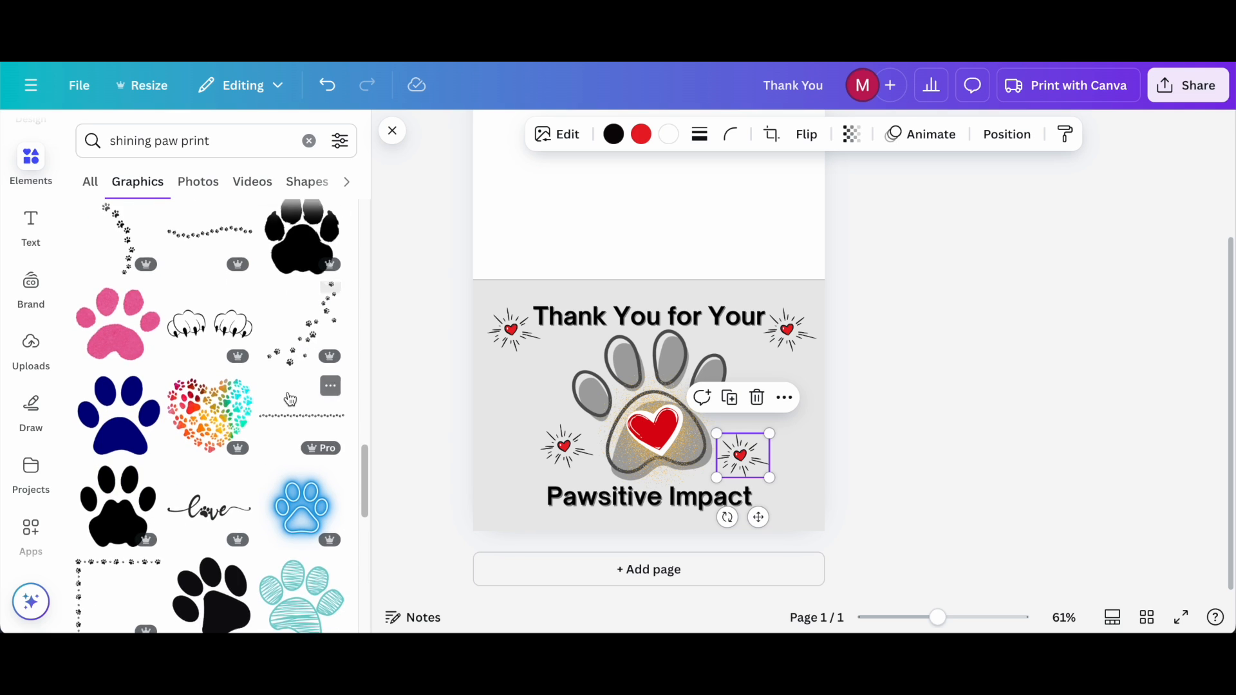
- Move the lower-right radiating heart slightly up and outward so it is level with its lower-left counterpart
left_click(997, 352)
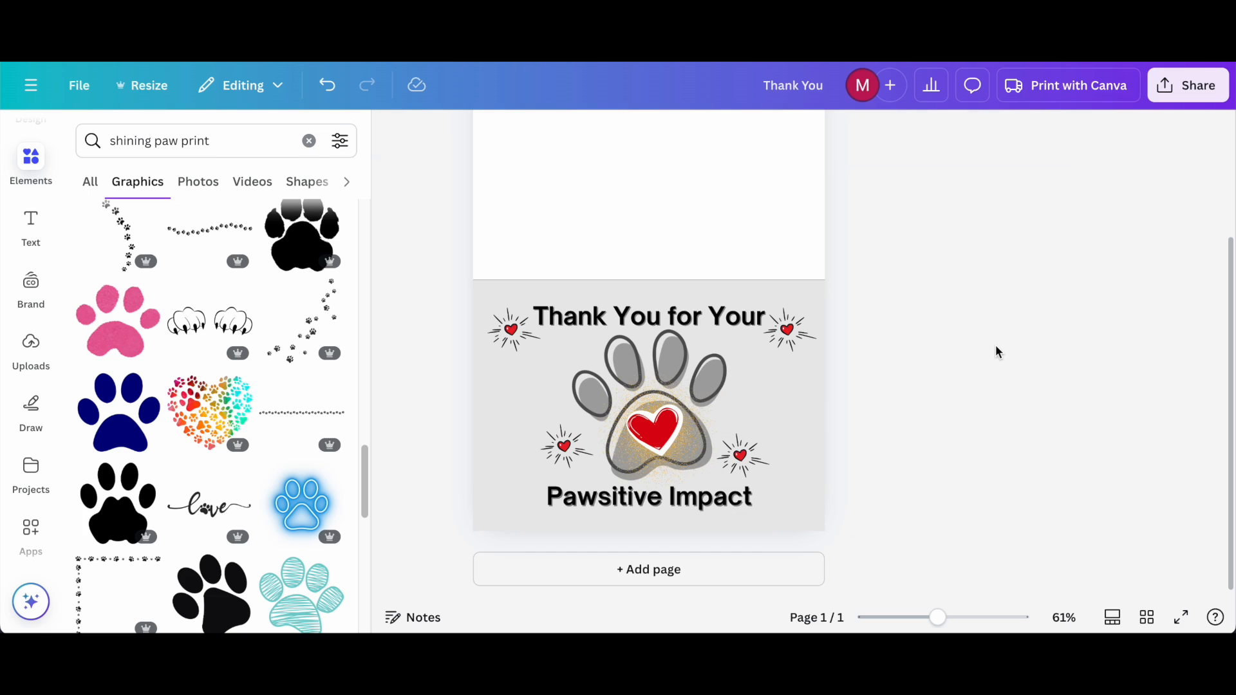
left_click(758, 456)
left_click_drag(758, 456, 757, 442)
left_click(885, 406)
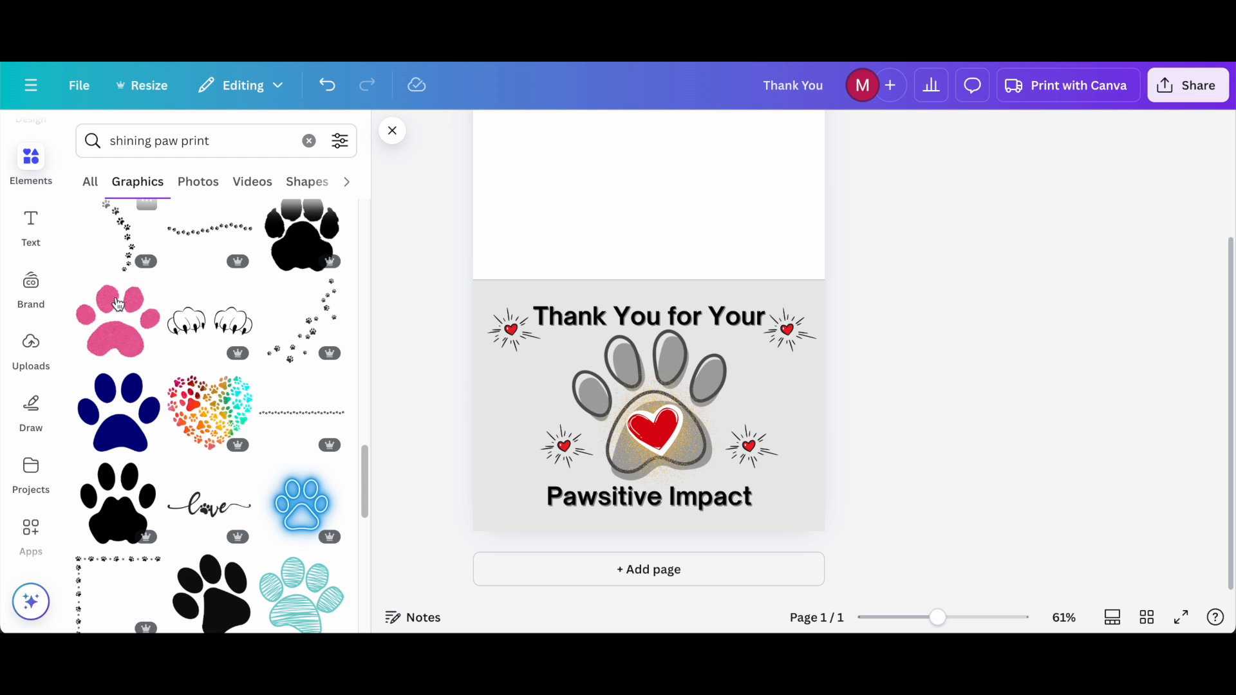
- Add the black sketched heart outline with a small paw print, shrink it and place it left of the large paw
scroll(251, 386, "down", 5)
scroll(240, 404, "down", 1)
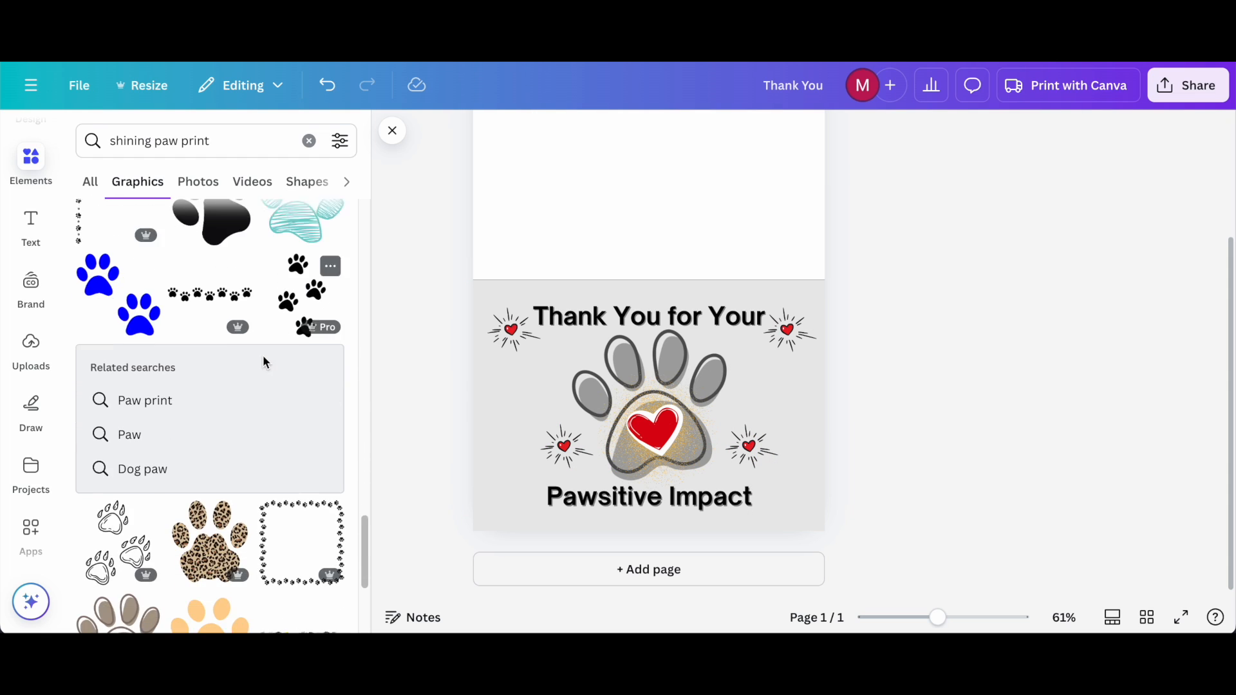
scroll(260, 361, "down", 4)
scroll(262, 373, "down", 2)
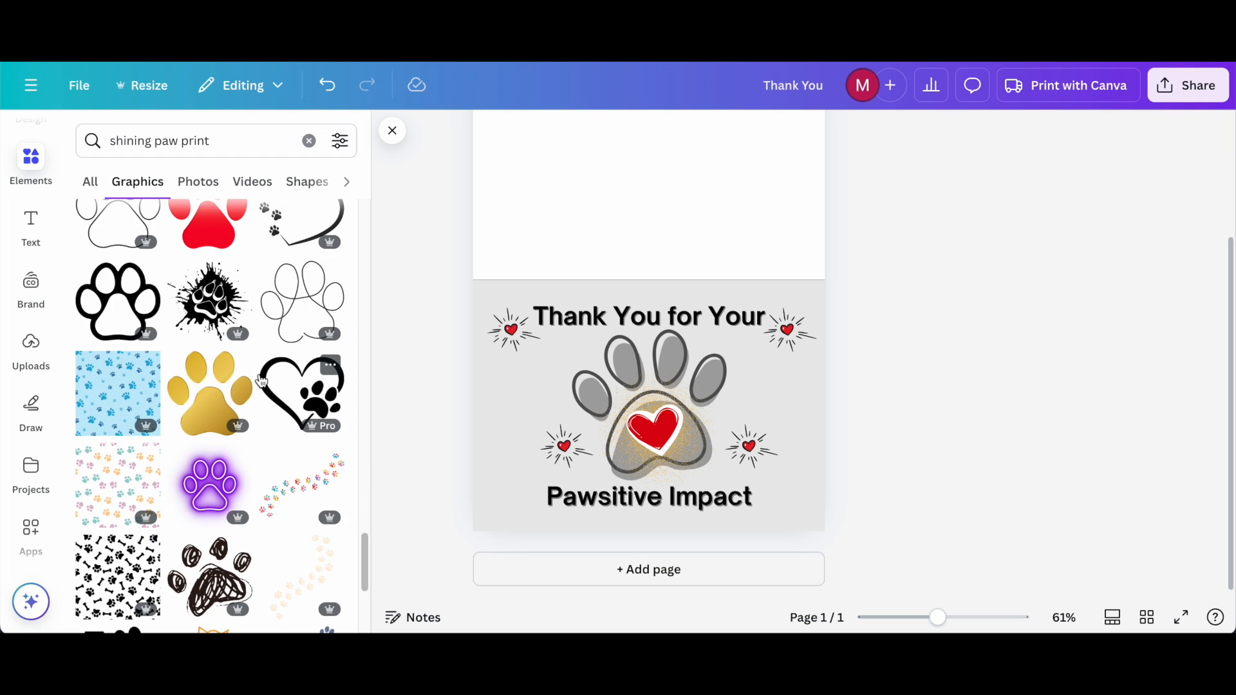
scroll(261, 386, "down", 6)
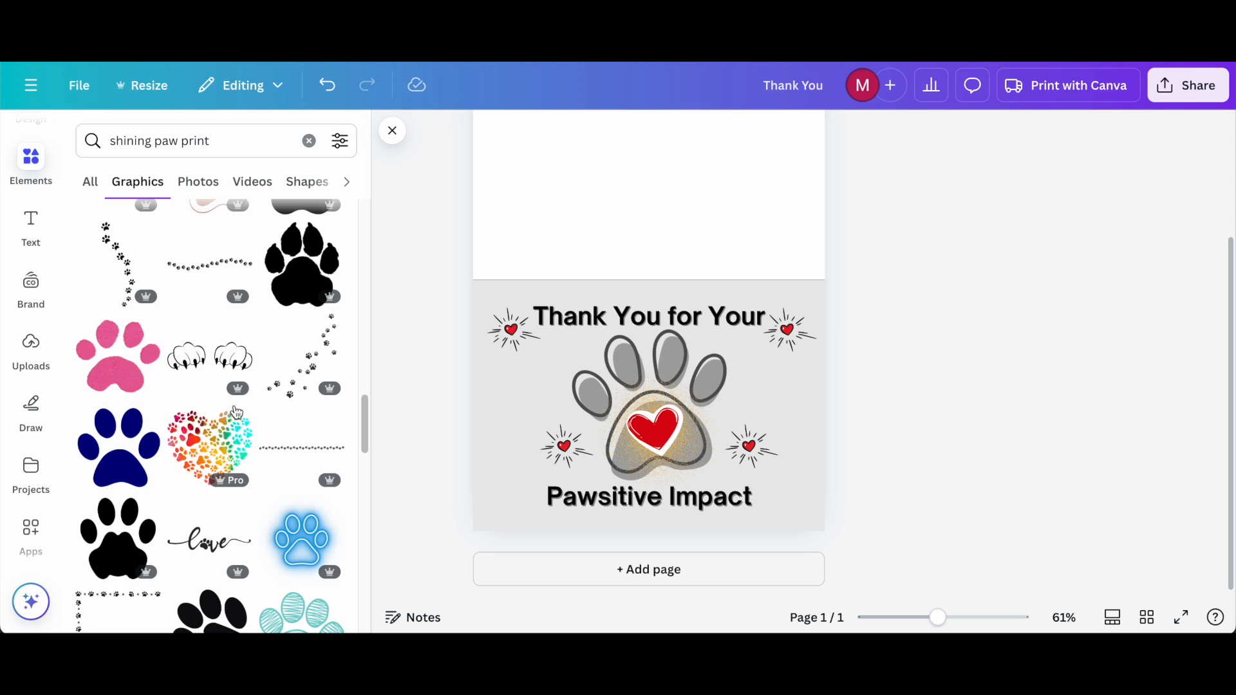
scroll(237, 406, "up", 15)
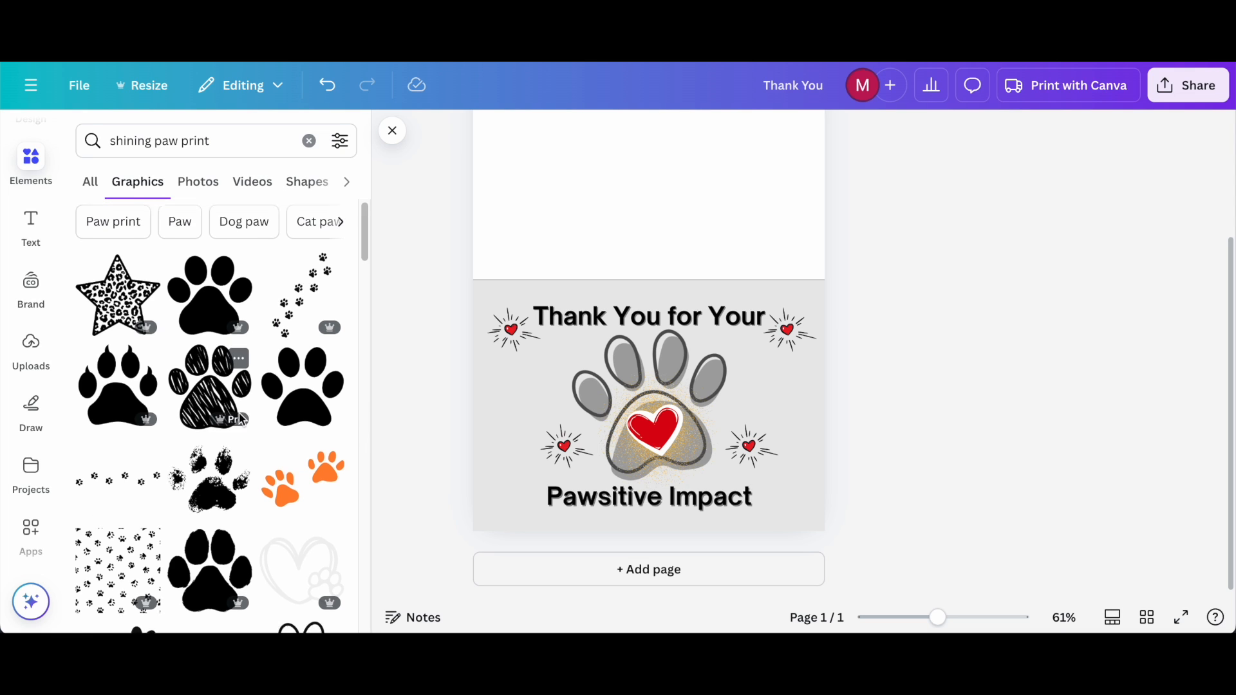
scroll(240, 419, "down", 3)
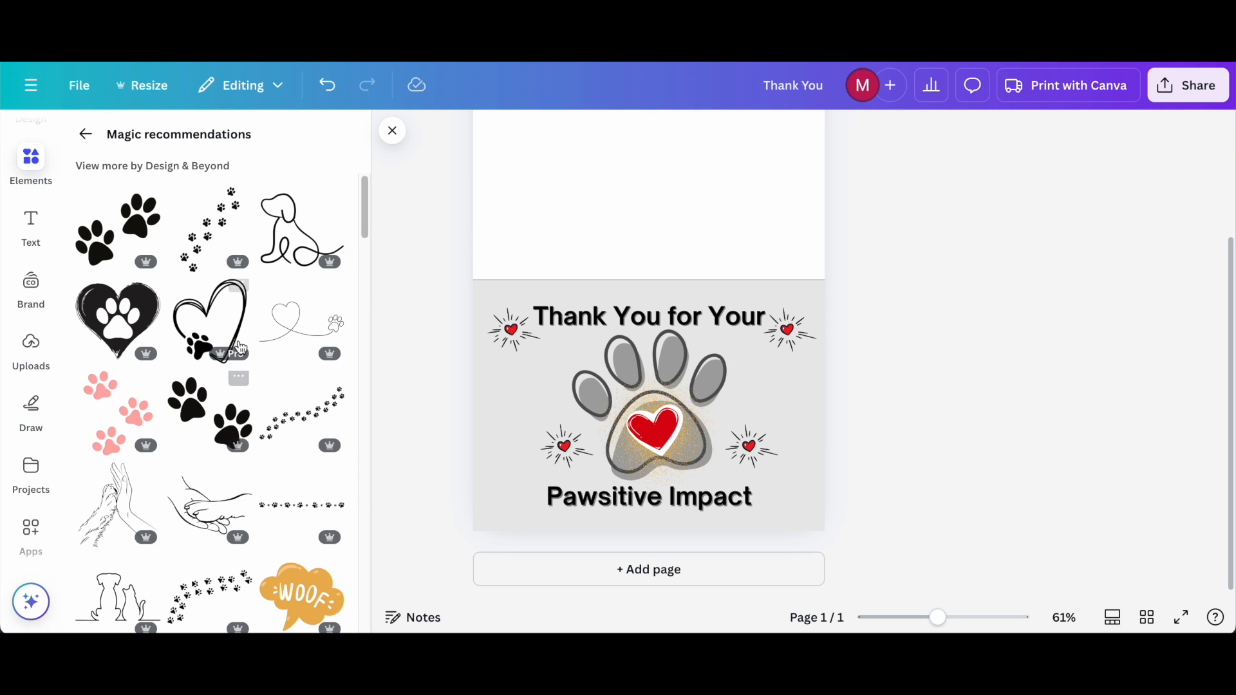
left_click(216, 327)
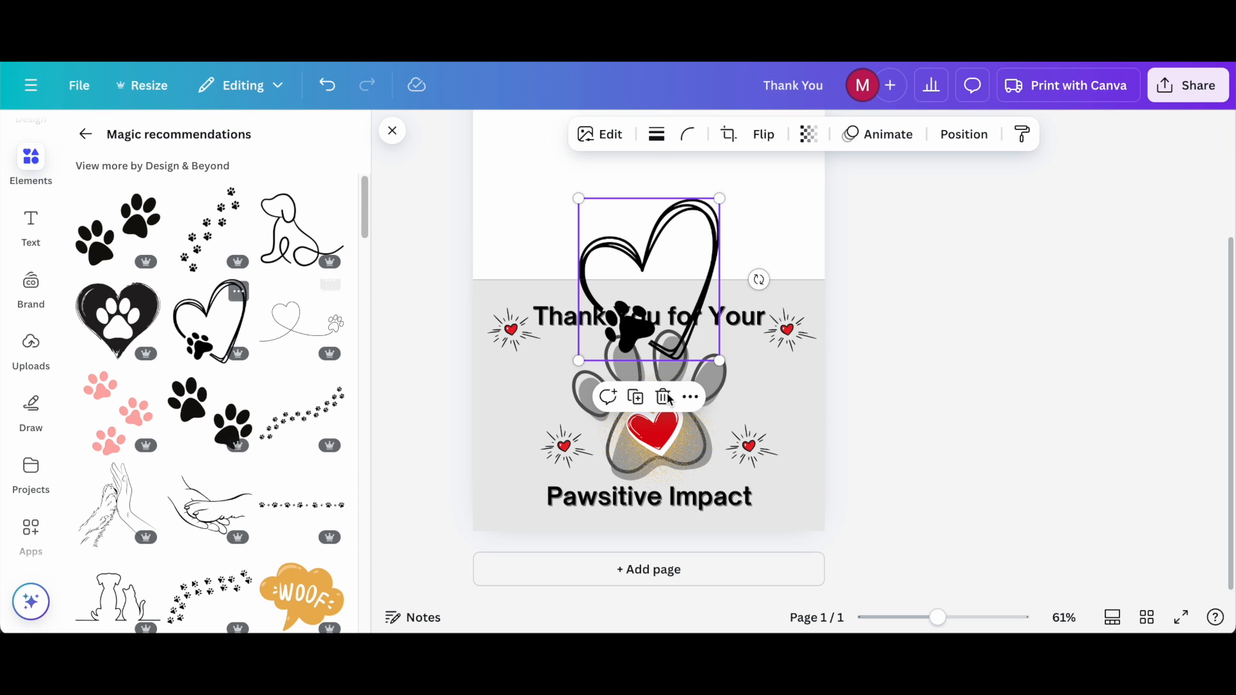
left_click_drag(719, 196, 513, 413)
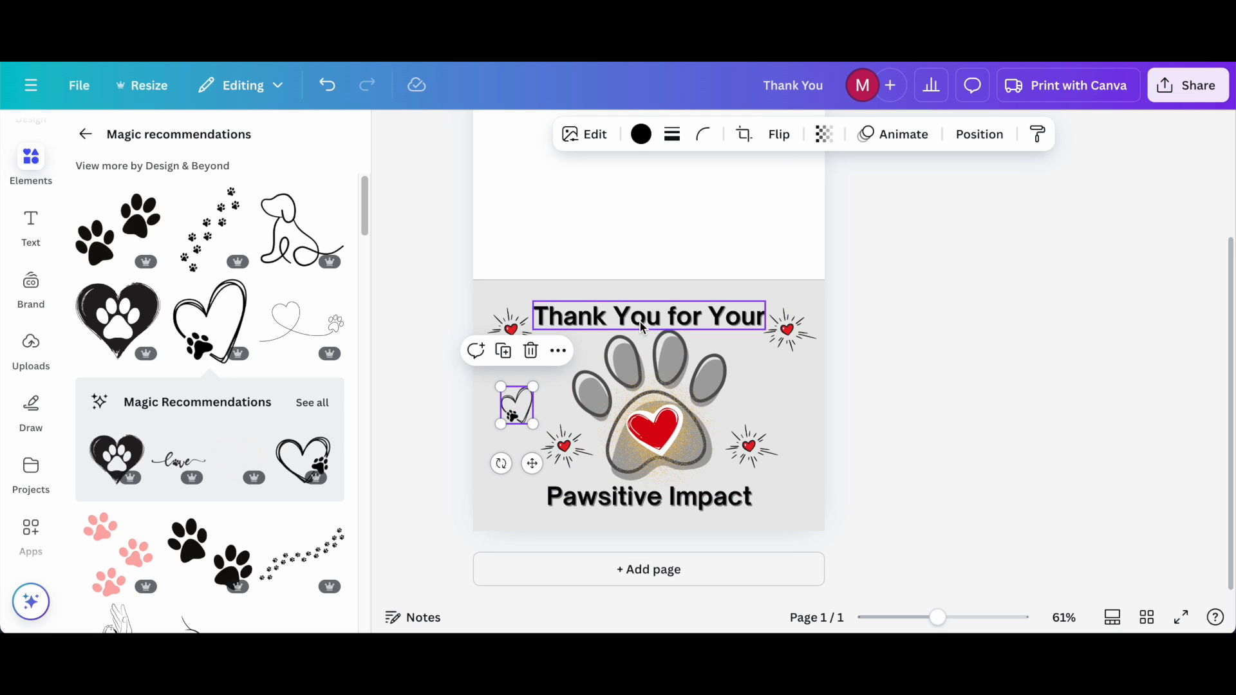
- Place a copy of the paw-print heart outline right of the large paw and flip it horizontally
left_click_drag(526, 405, 787, 405)
left_click(779, 134)
left_click(788, 183)
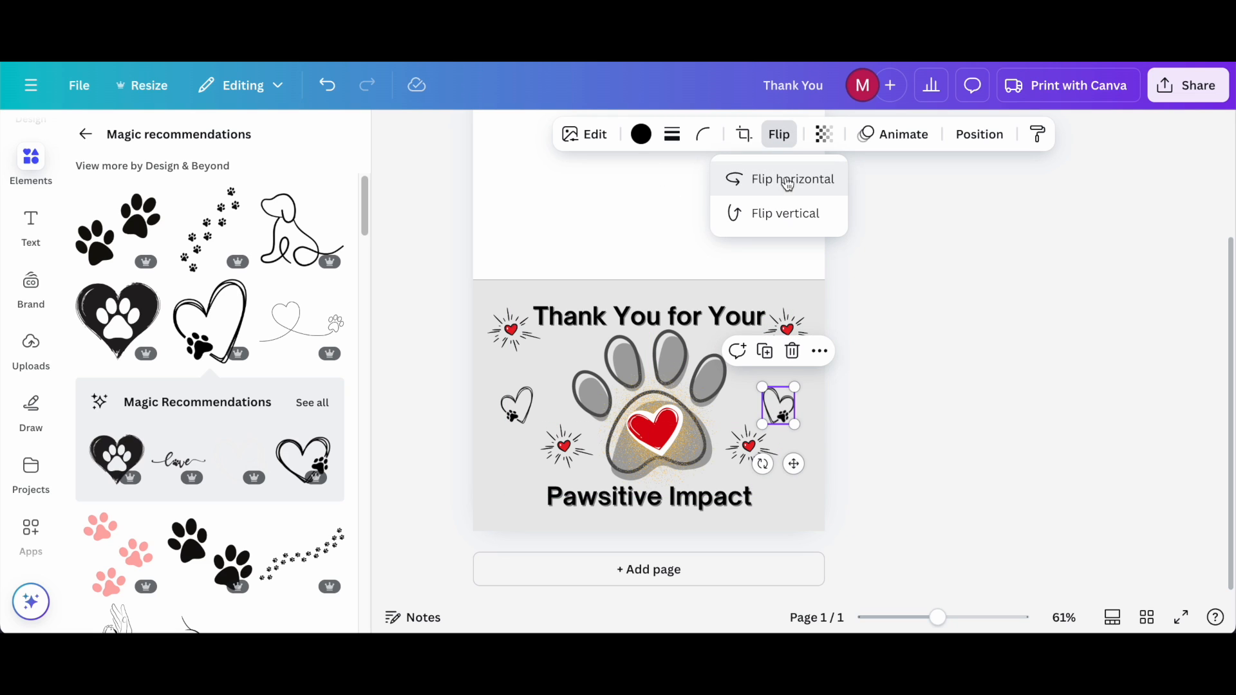
left_click(1043, 404)
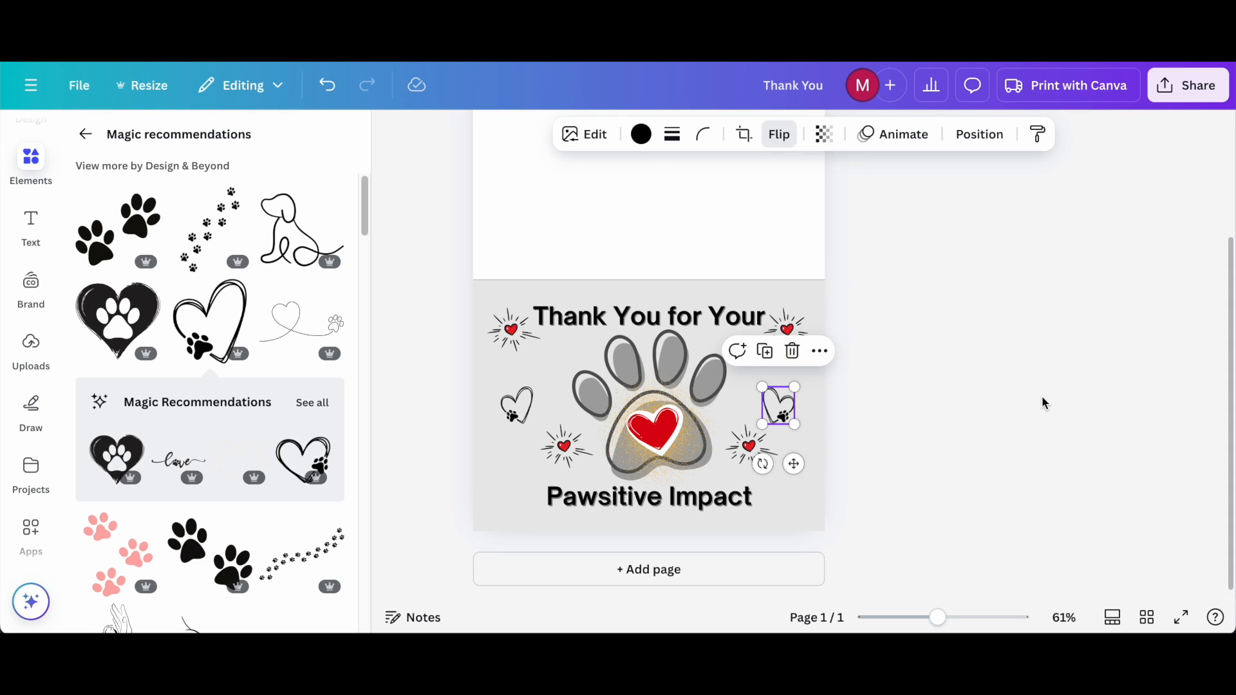
left_click(1003, 308)
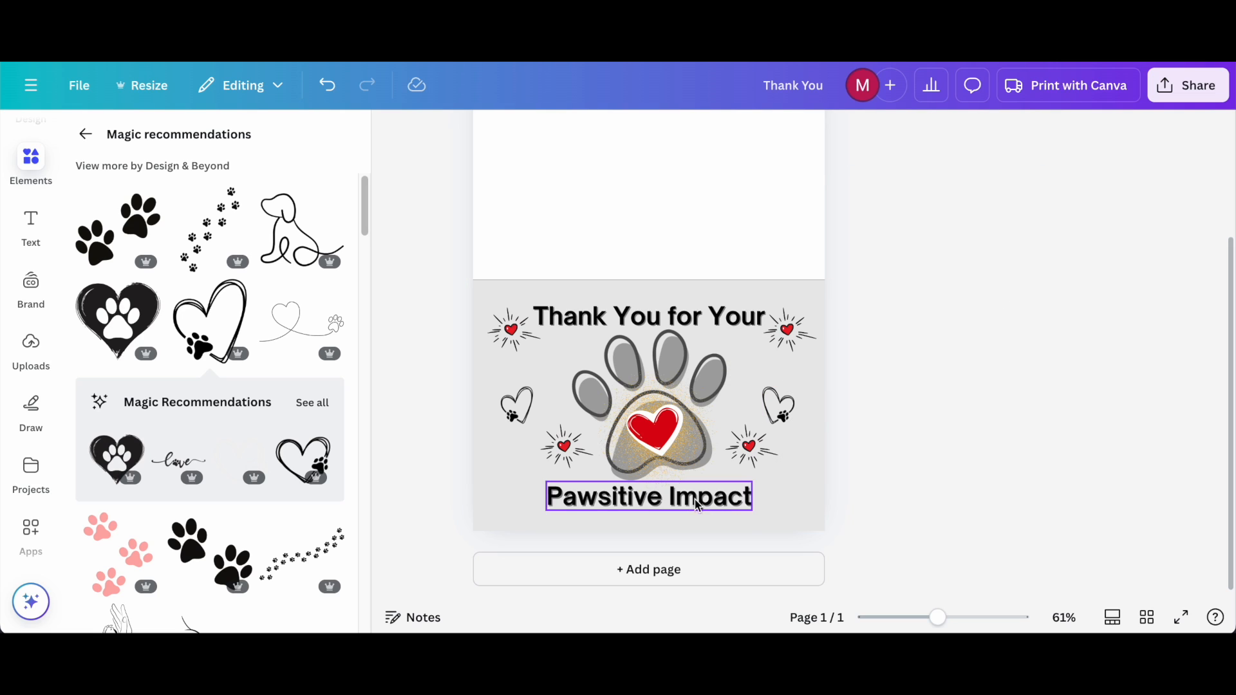
- Move the "Thank You for Your" text slightly upward, away from the paw print
left_click_drag(650, 316, 650, 308)
left_click(948, 312)
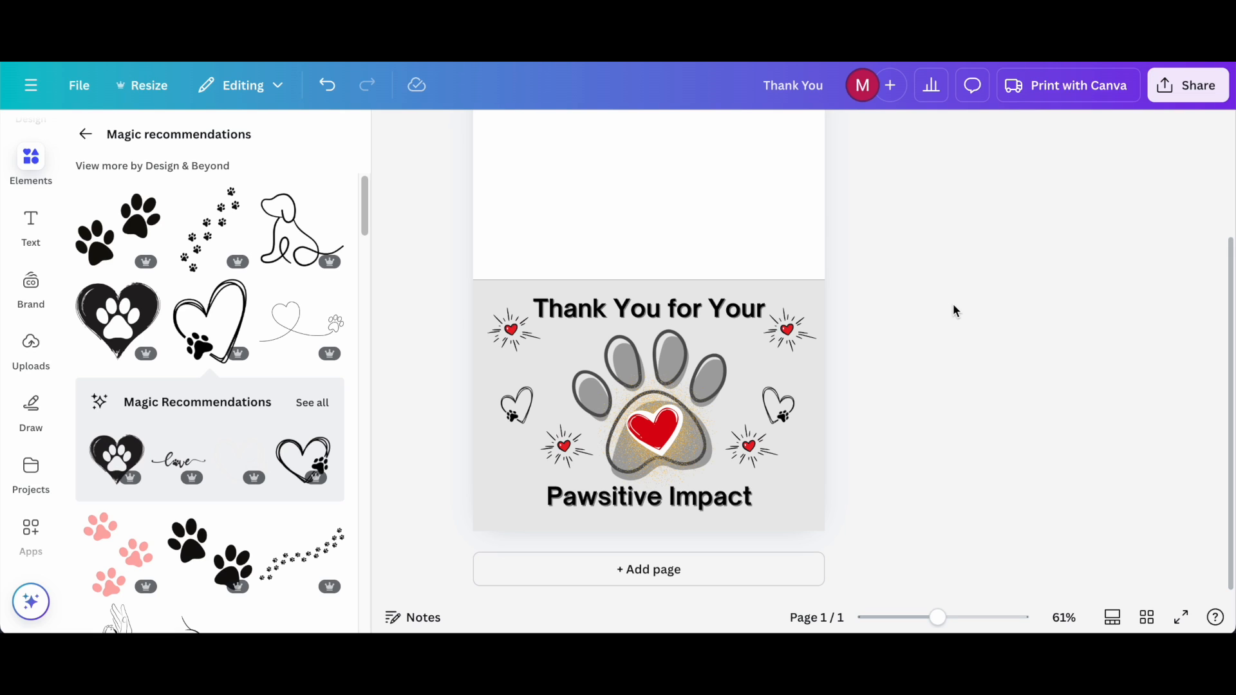
- Duplicate the finished card page as page 2
scroll(953, 304, "up", 3)
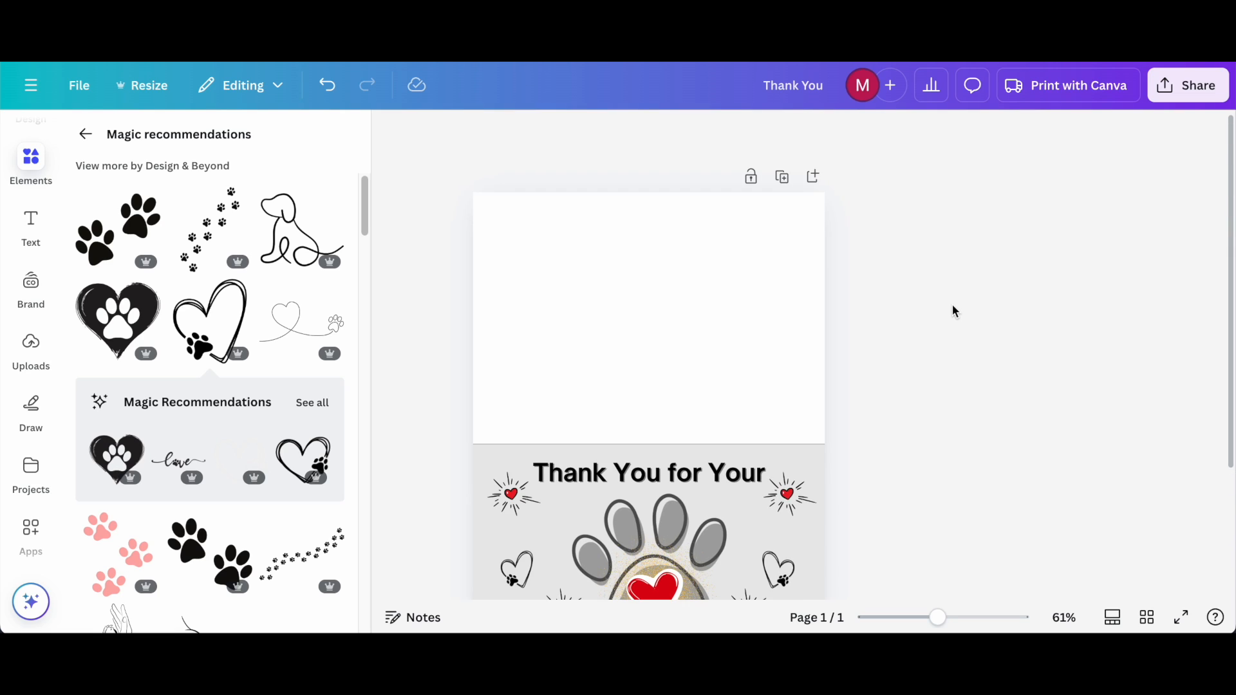
left_click(782, 178)
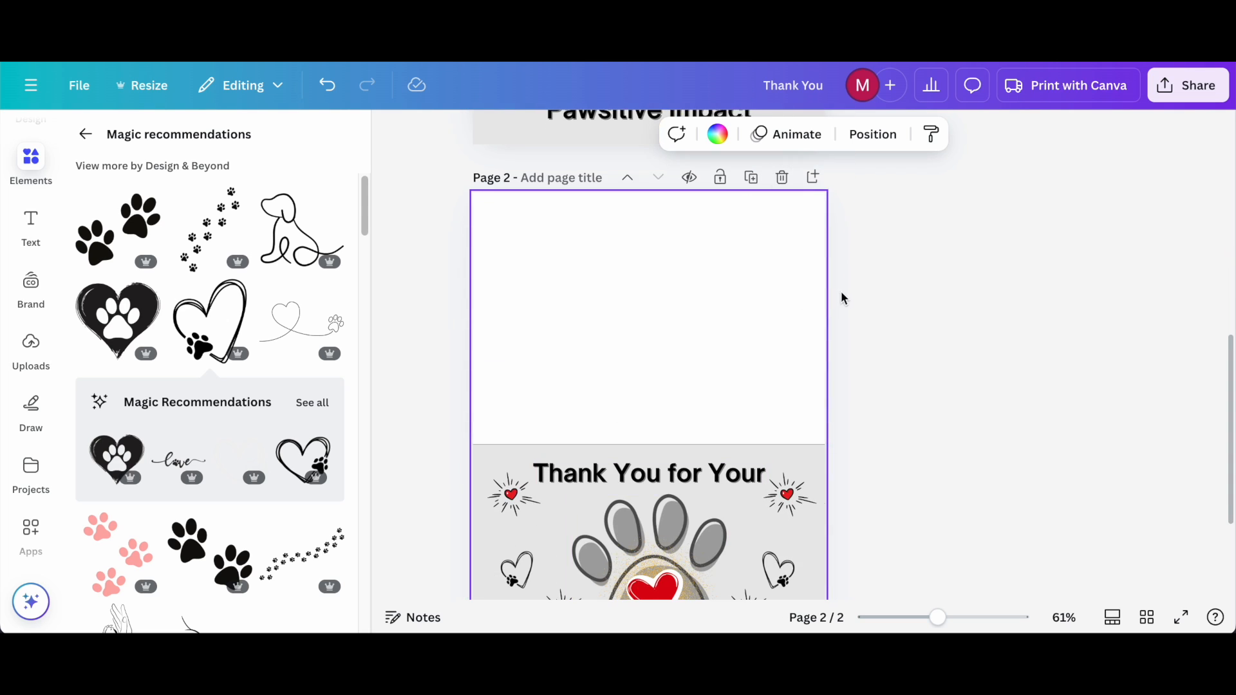
- Replace the duplicated page 2 with a new blank page
left_click(782, 178)
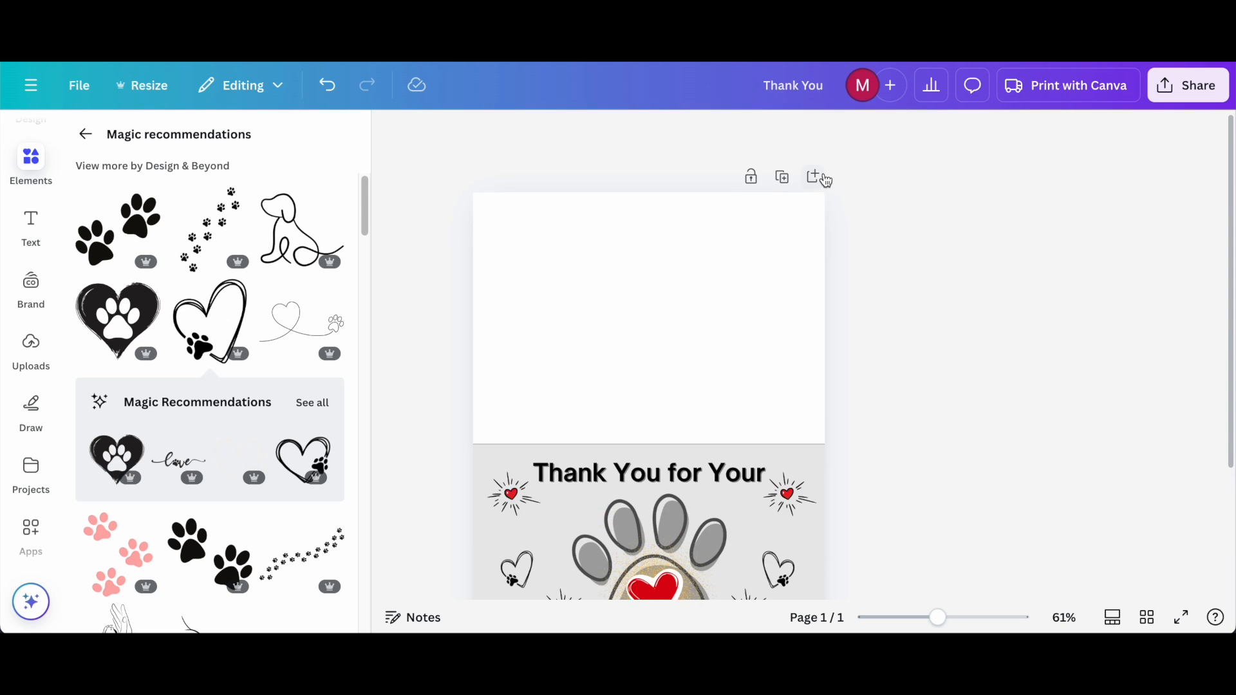
left_click(824, 179)
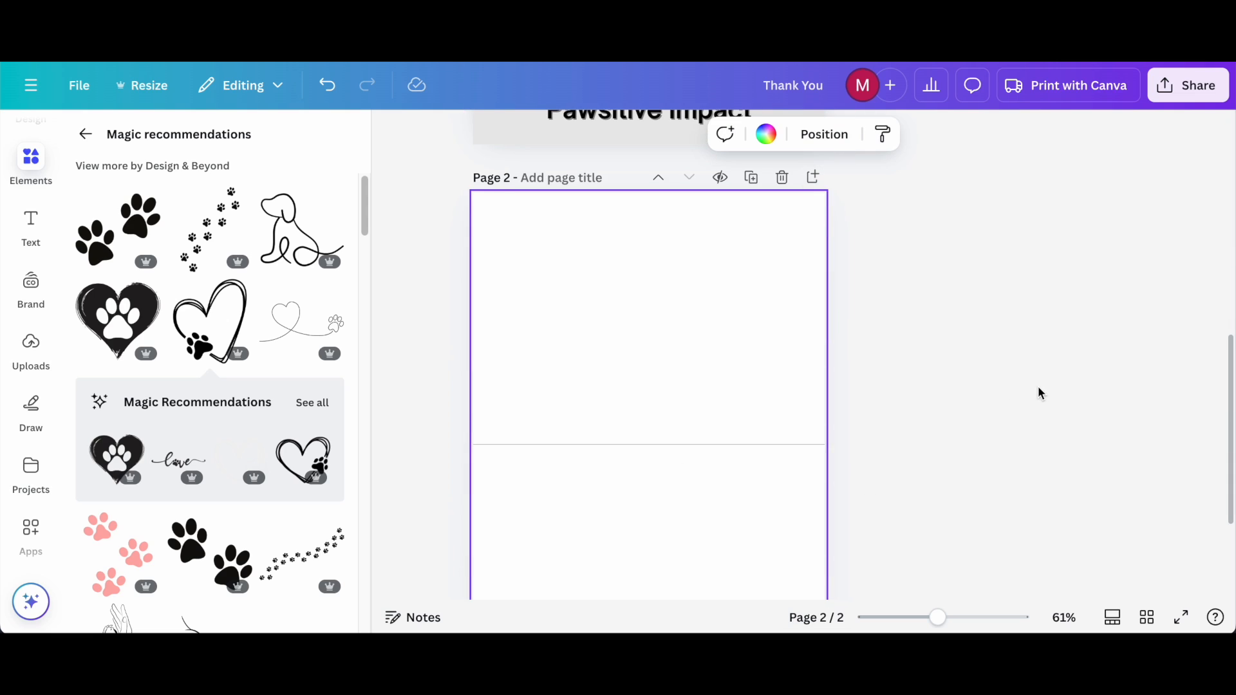
- Delete the blank page 2 so the design contains only the finished card page
scroll(1023, 392, "up", 8)
scroll(888, 470, "down", 9)
scroll(822, 287, "up", 5)
left_click(782, 464)
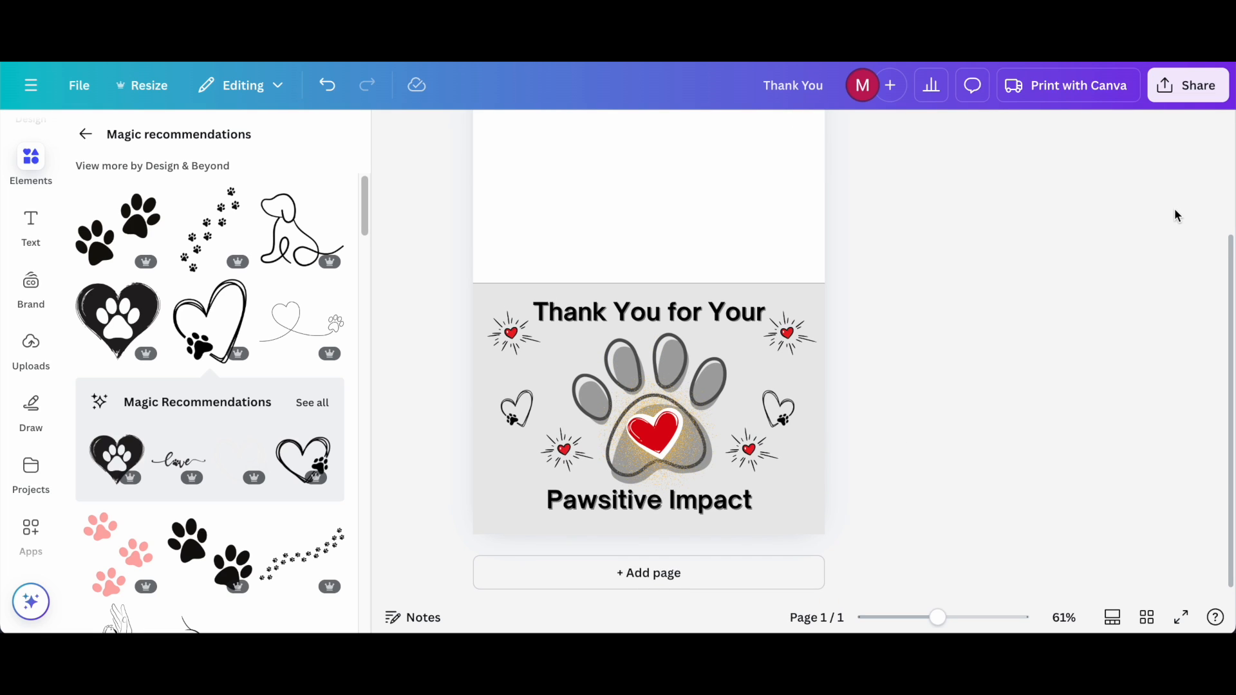
- Download the card design as a PDF Print file and dismiss the print offer
left_click(1190, 92)
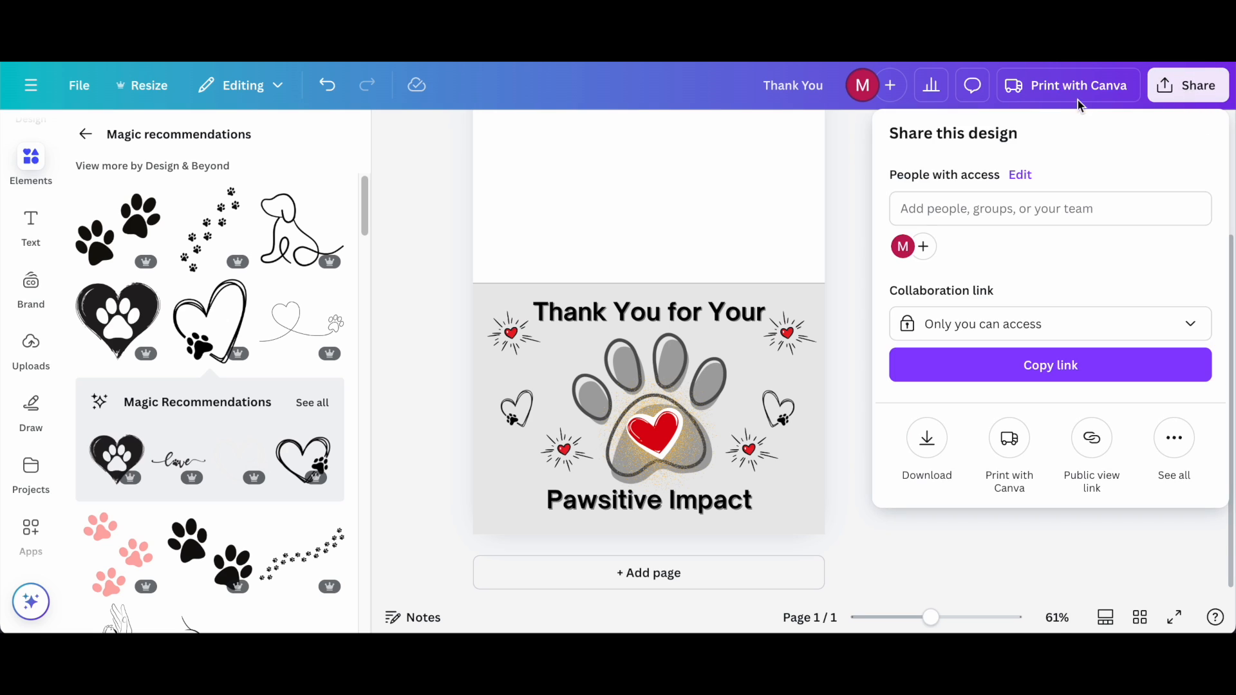
left_click(932, 454)
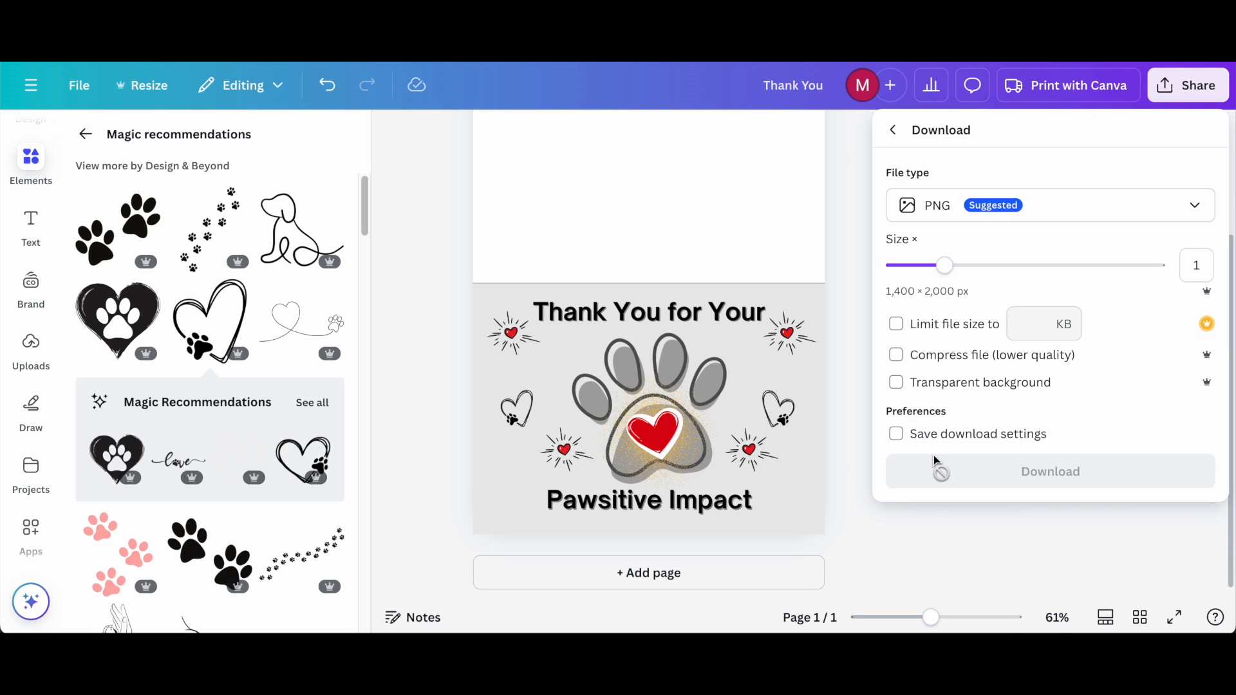
left_click(953, 212)
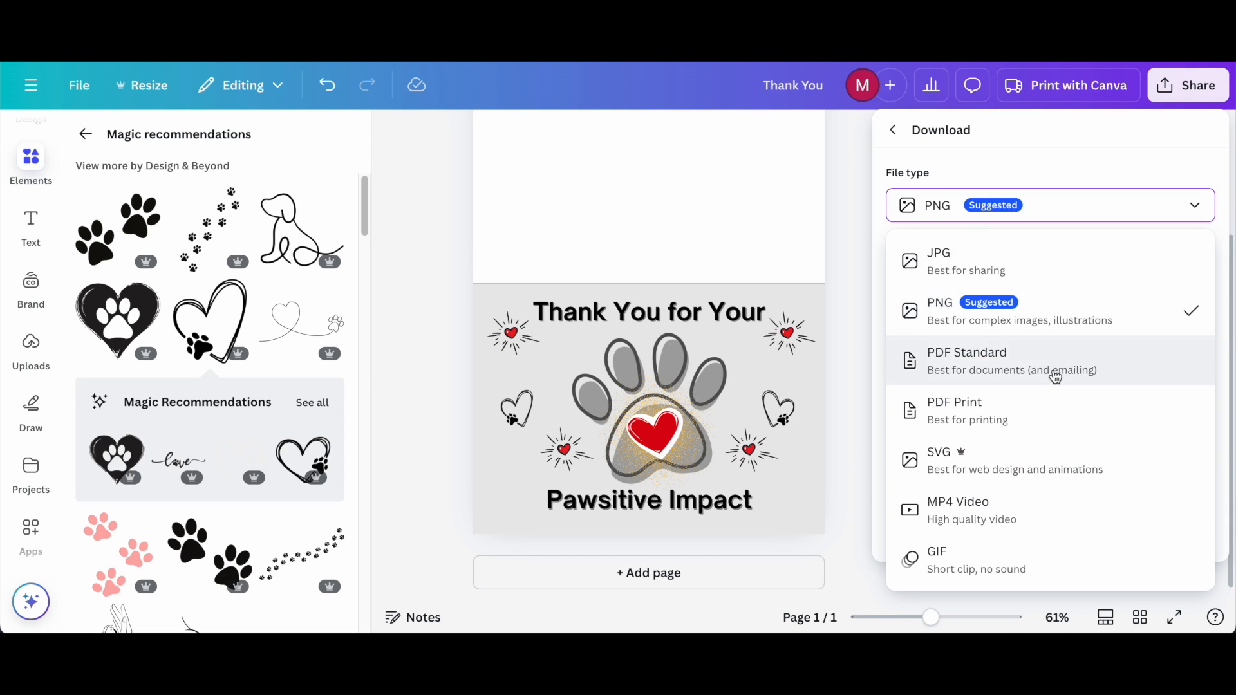
left_click(1050, 411)
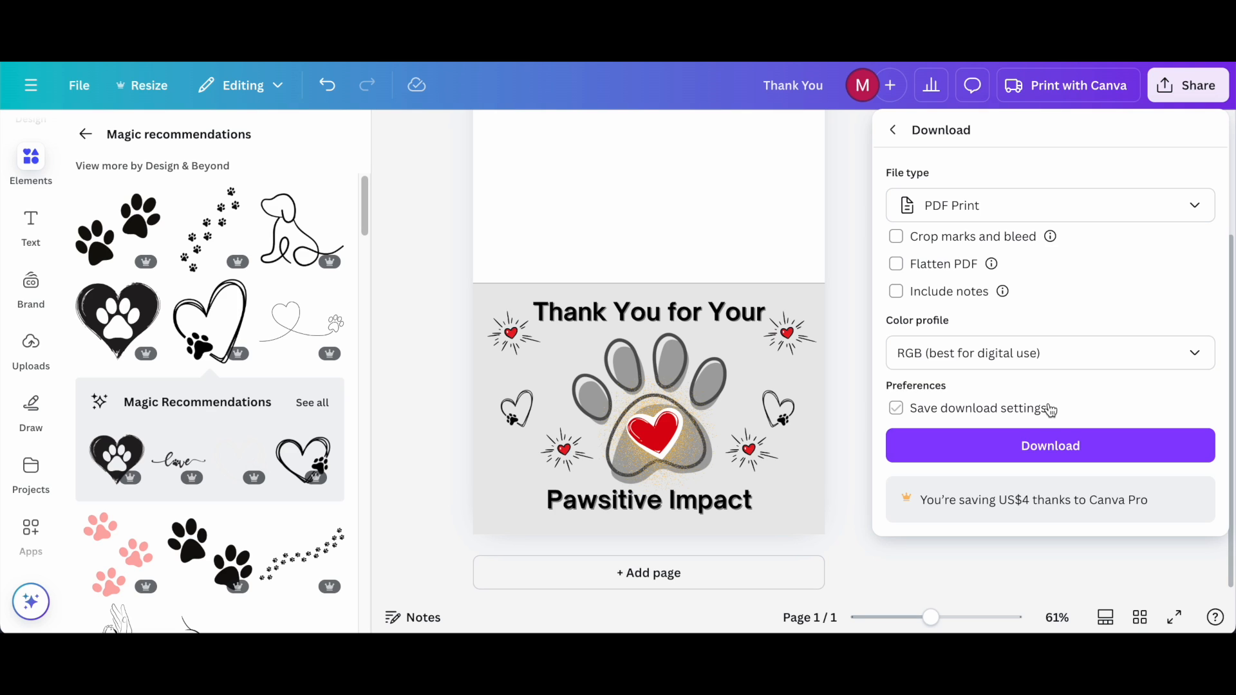
left_click(1068, 459)
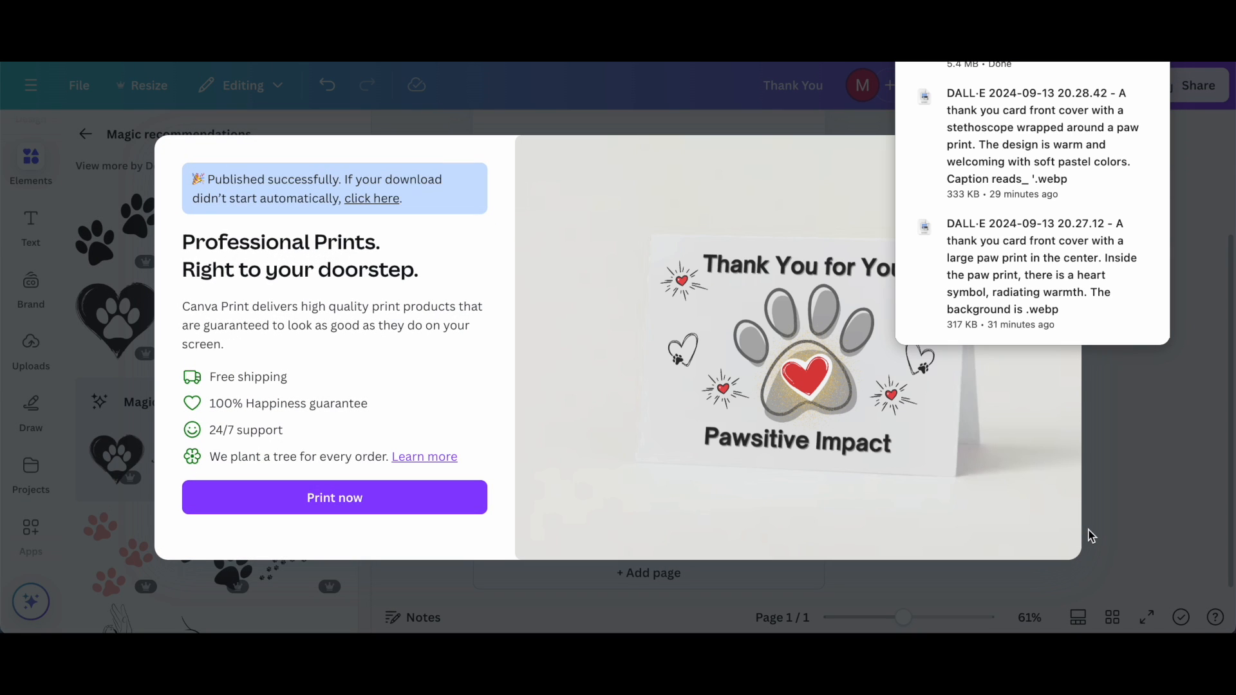
left_click(1213, 128)
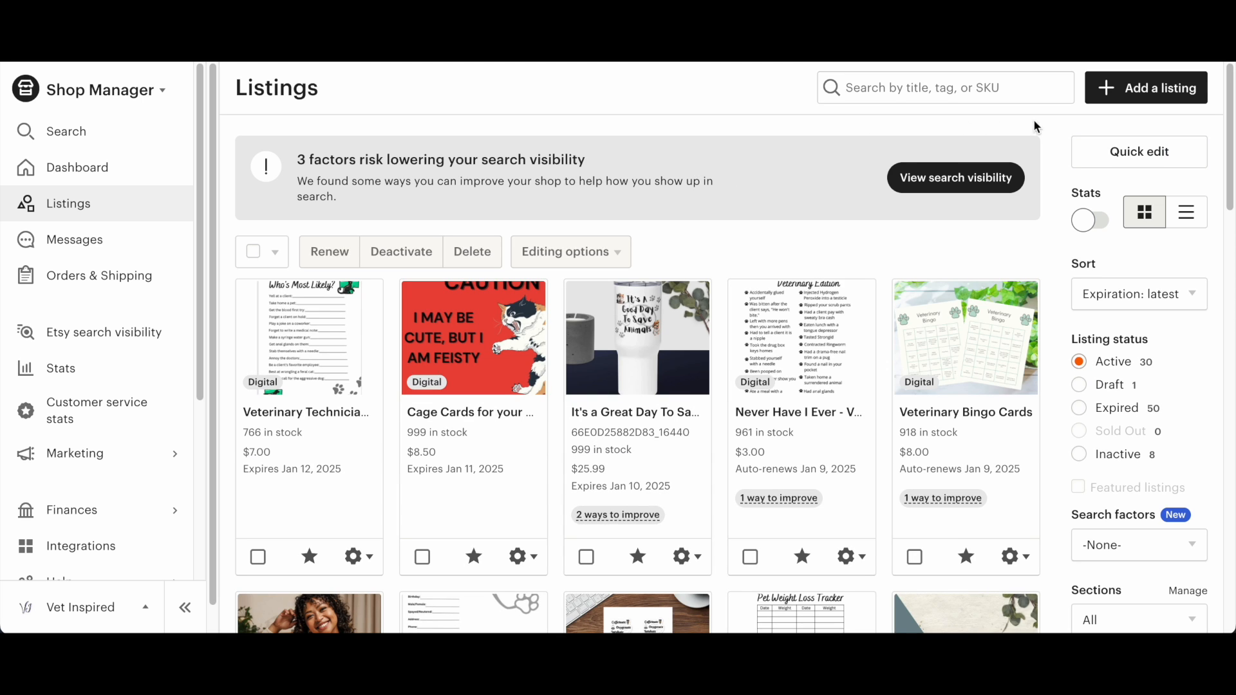
- In Etsy Shop Manager, start a new listing for digital files and answer "I did" for who made it
left_click(1153, 90)
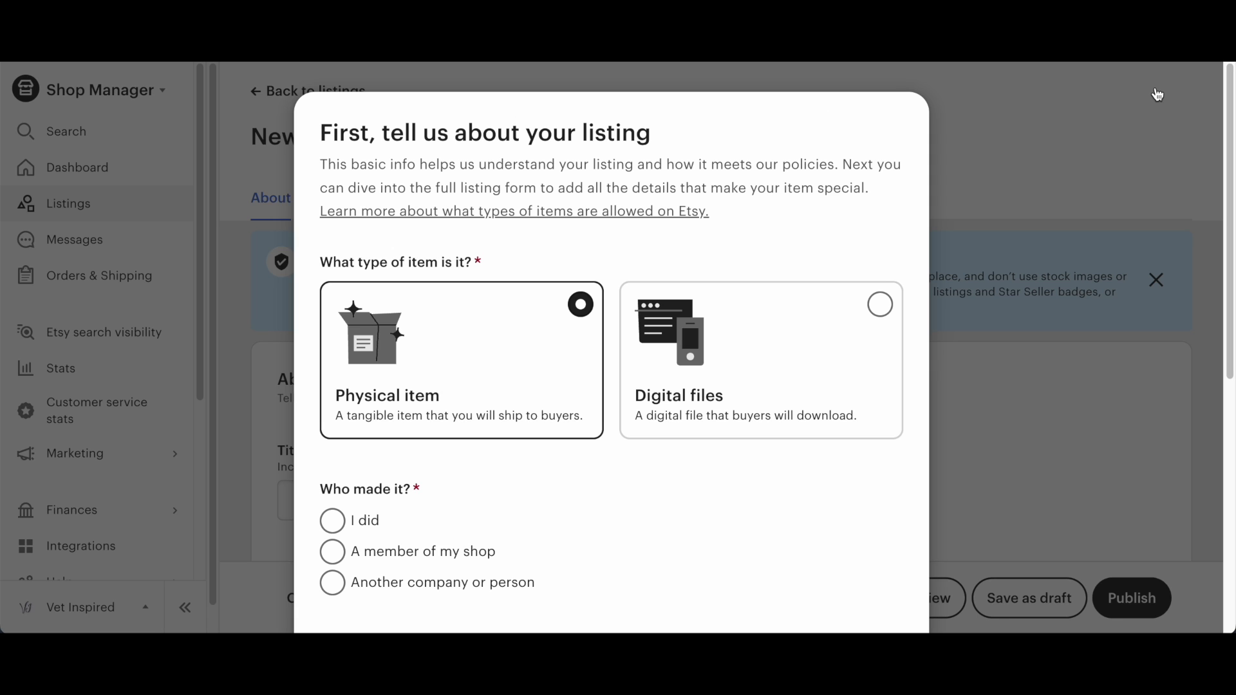
left_click(812, 364)
left_click(356, 522)
scroll(693, 438, "down", 1)
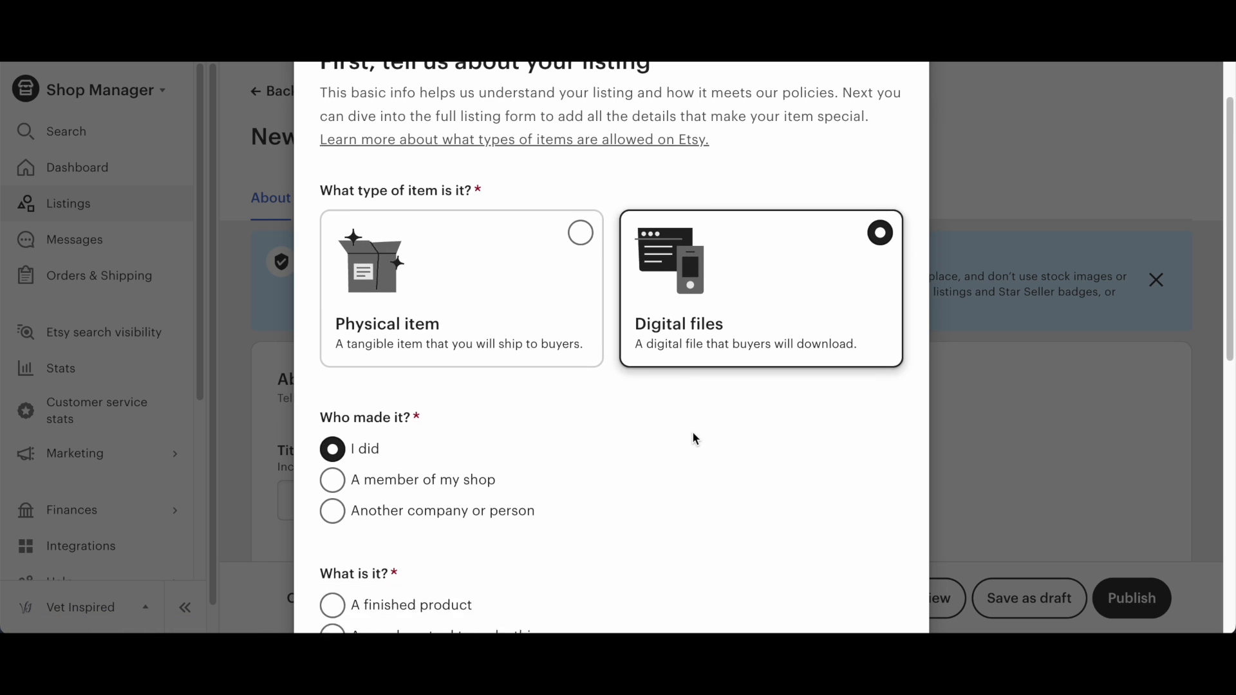
- Describe the item as a finished product made 2020 - 2024 and created by me, and continue to the listing form
scroll(693, 438, "down", 6)
scroll(436, 348, "up", 1)
left_click(333, 217)
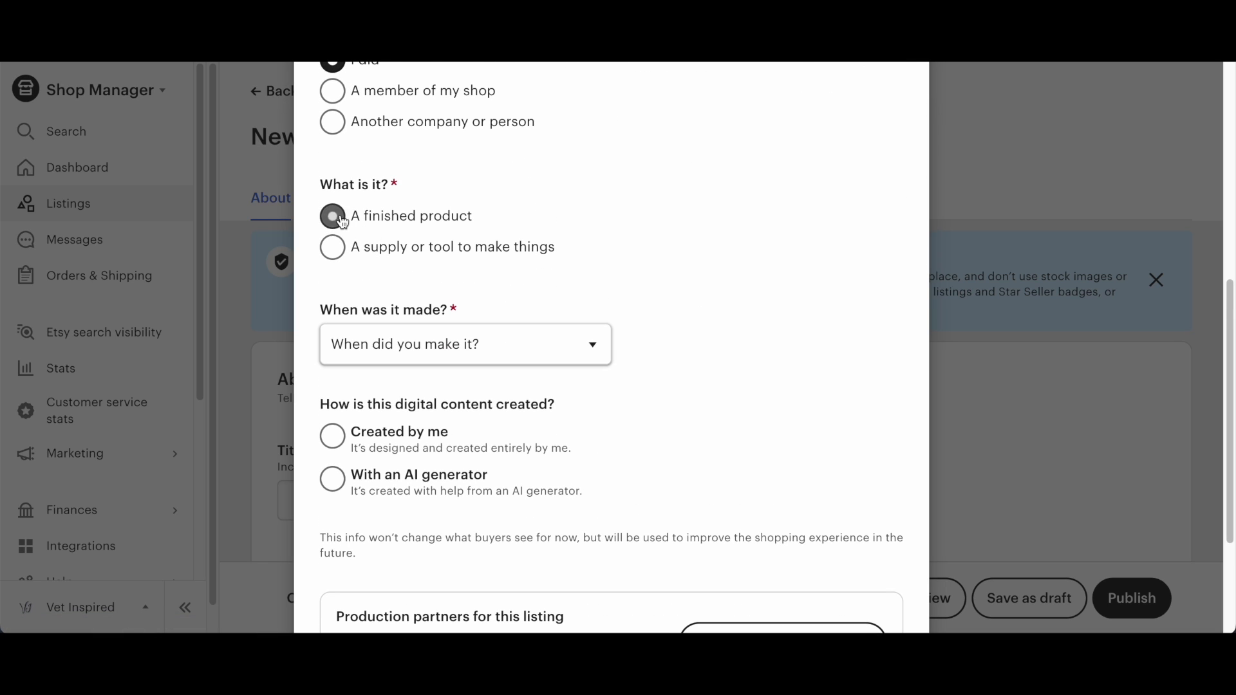
left_click(400, 343)
left_click(406, 433)
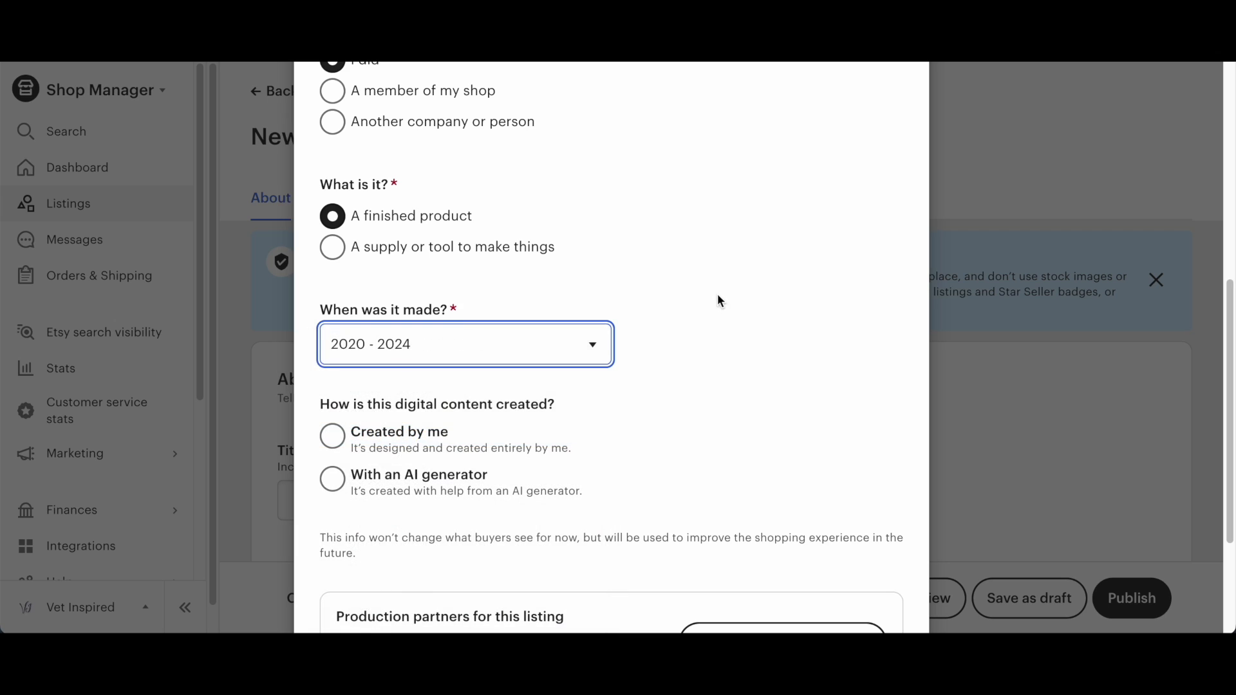
scroll(719, 301, "down", 3)
left_click(352, 247)
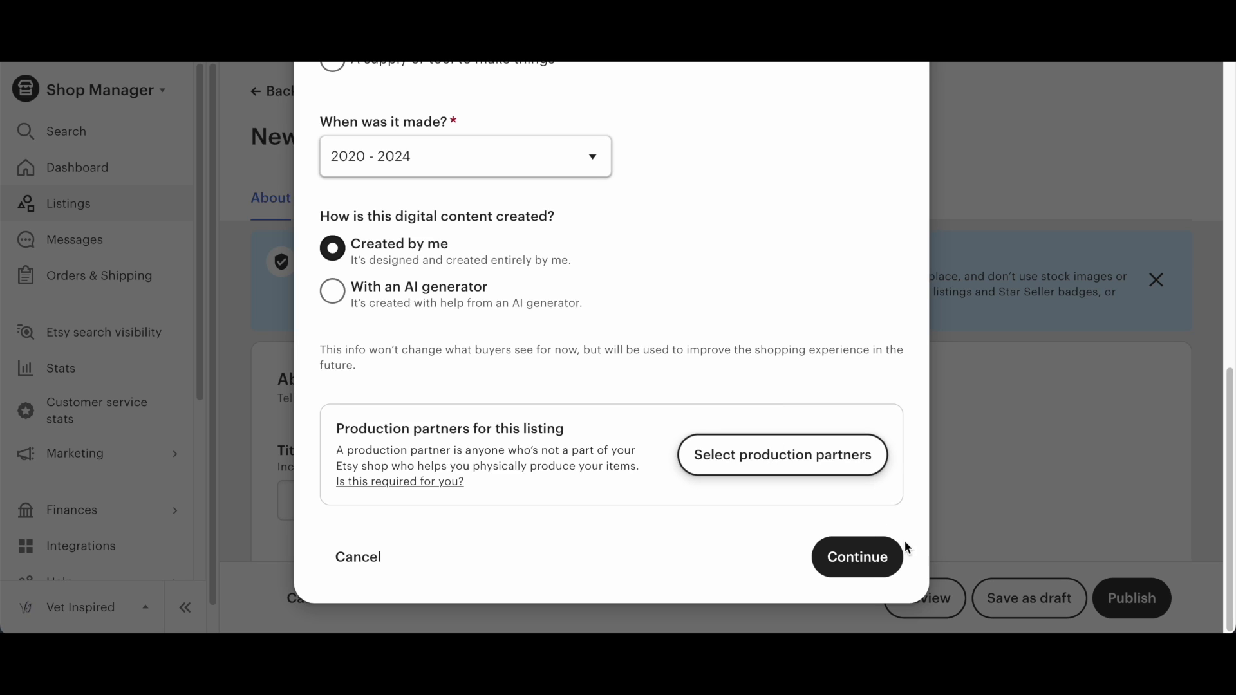
left_click(895, 565)
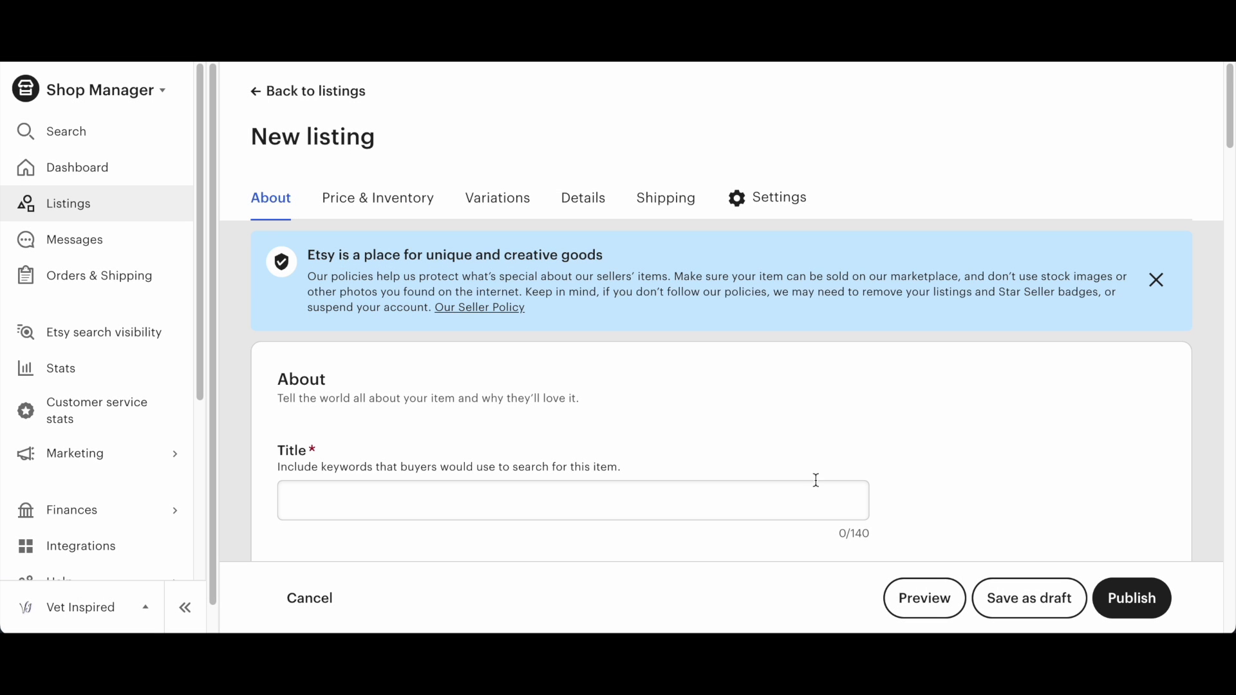
- Enter "Thank you cards for Vet Tech Week" as the listing title
scroll(814, 477, "down", 2)
left_click(683, 377)
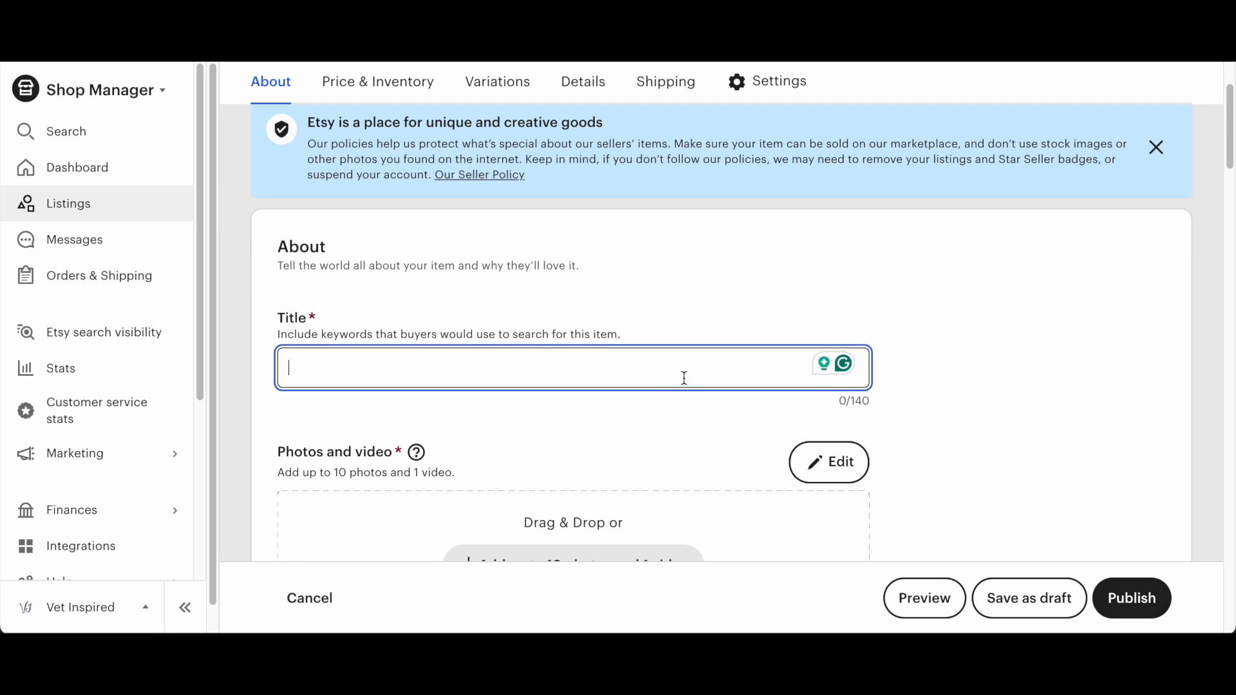
type("Thank you ca")
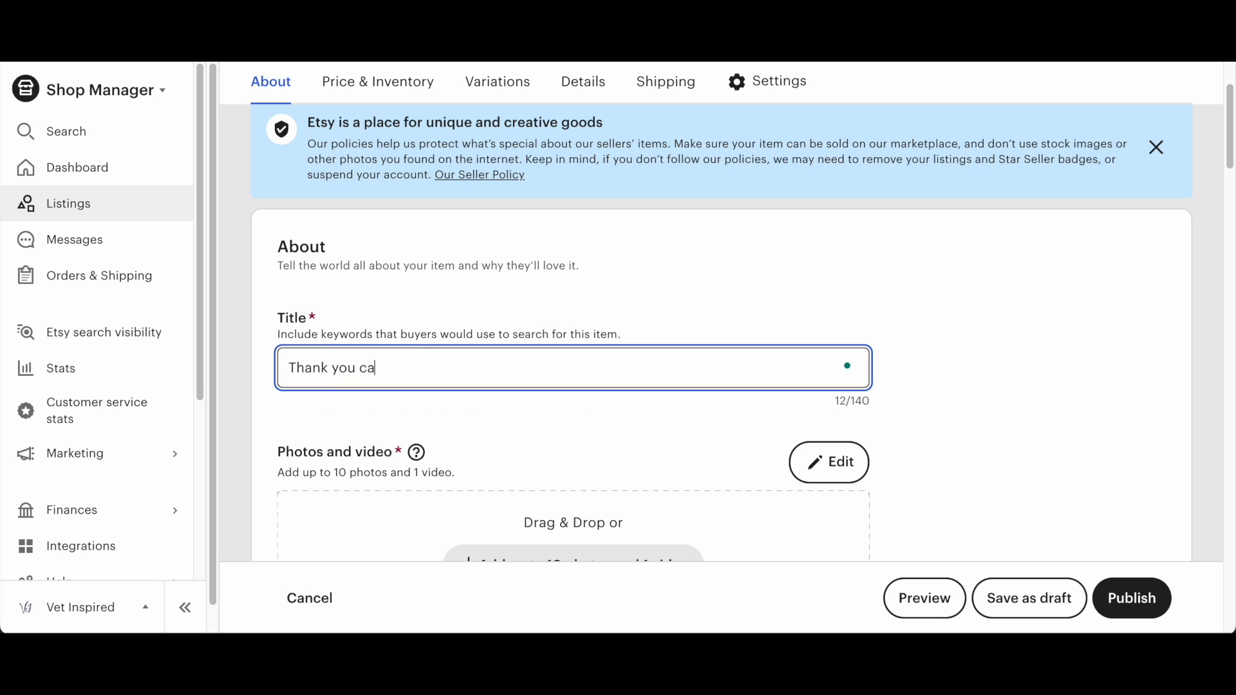
type("rds for Vet Tech Week")
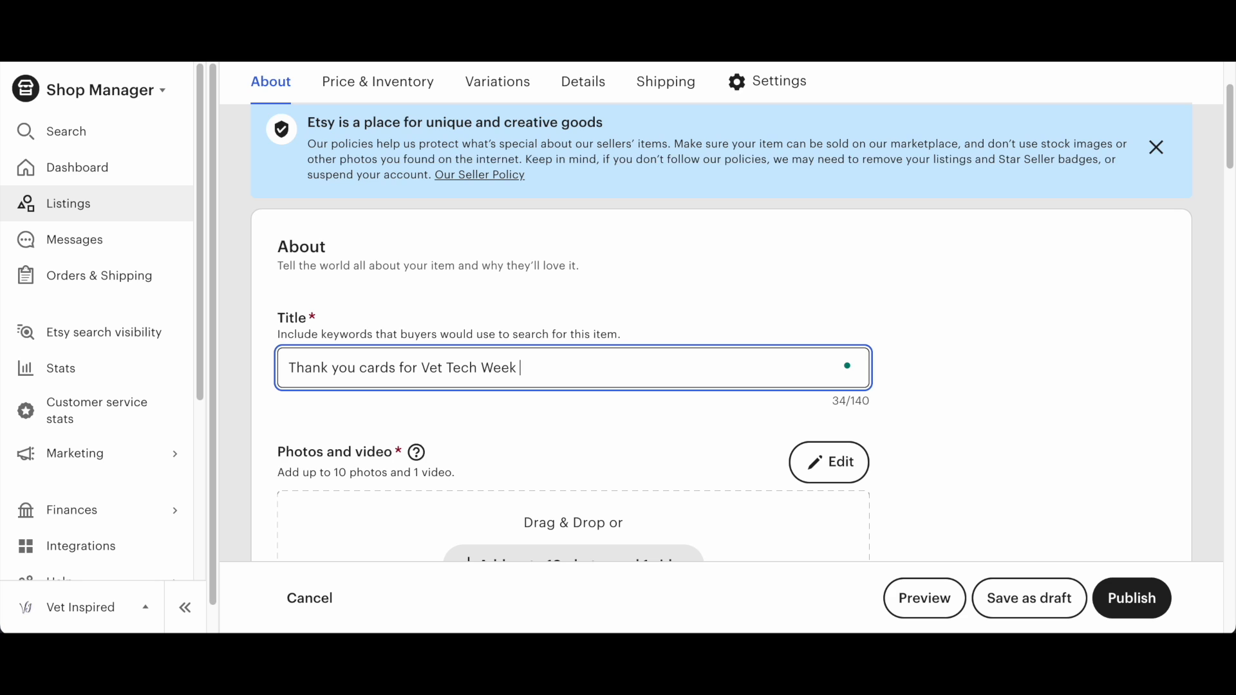
- Upload ThankYou.pdf as the listing's digital file
scroll(682, 379, "down", 5)
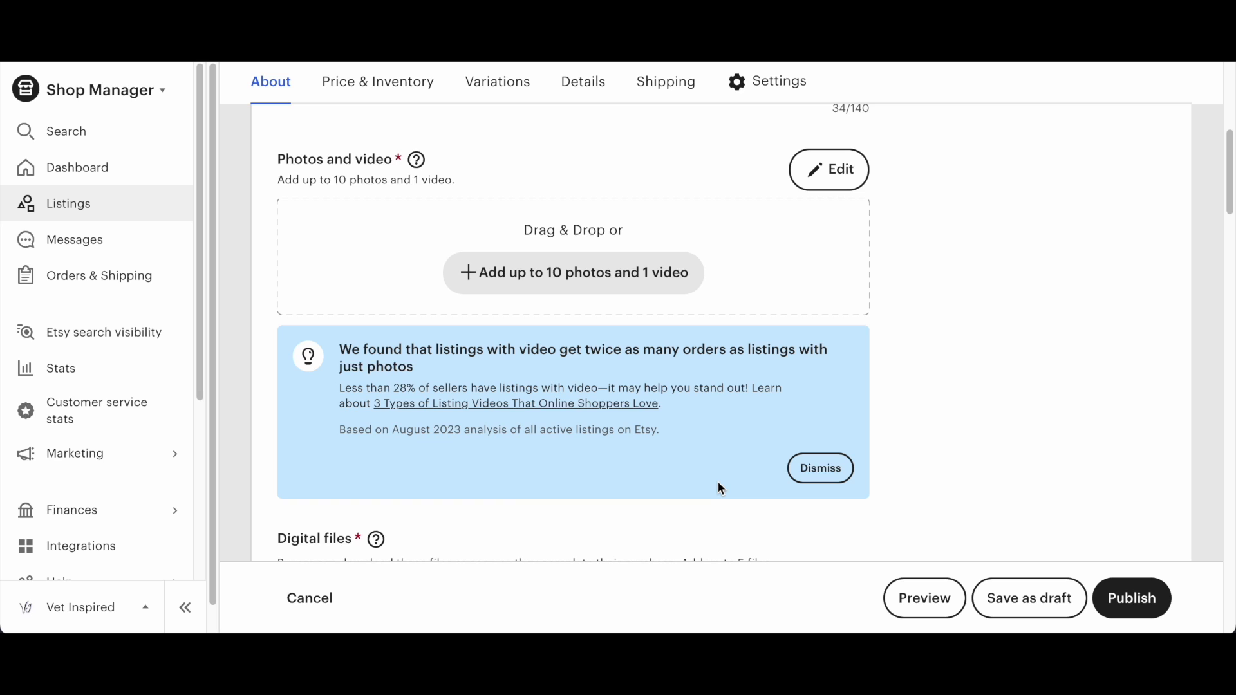
scroll(652, 376, "down", 3)
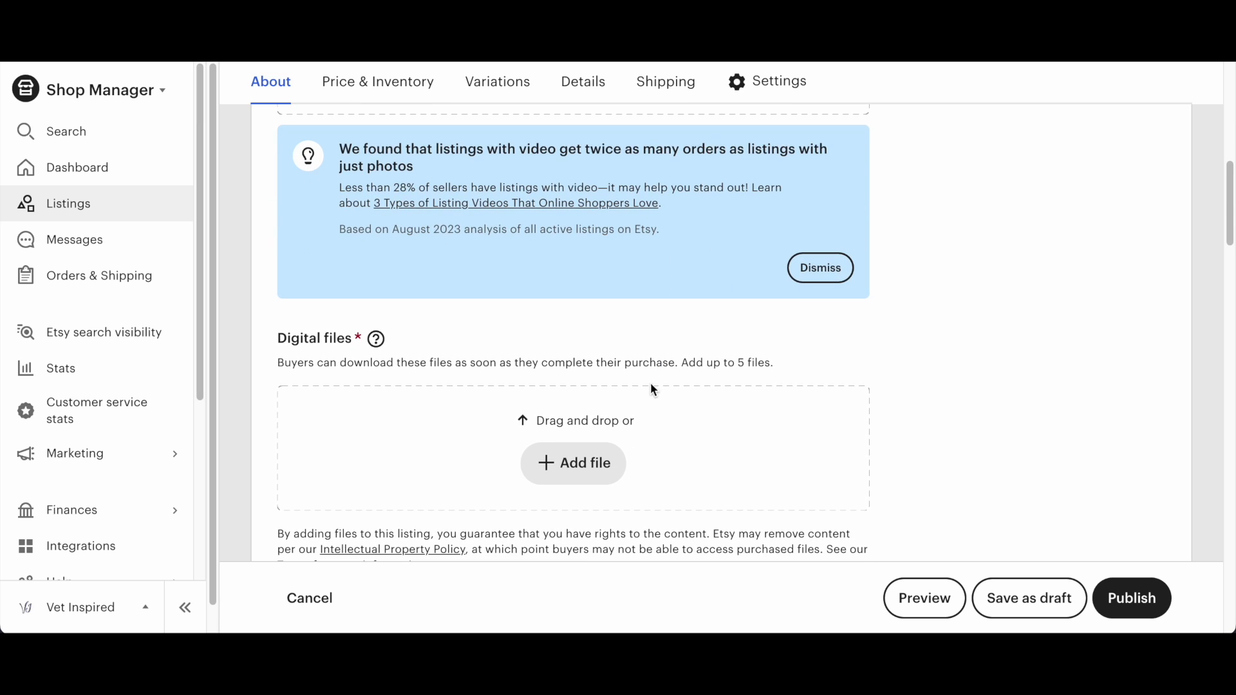
scroll(651, 389, "up", 3)
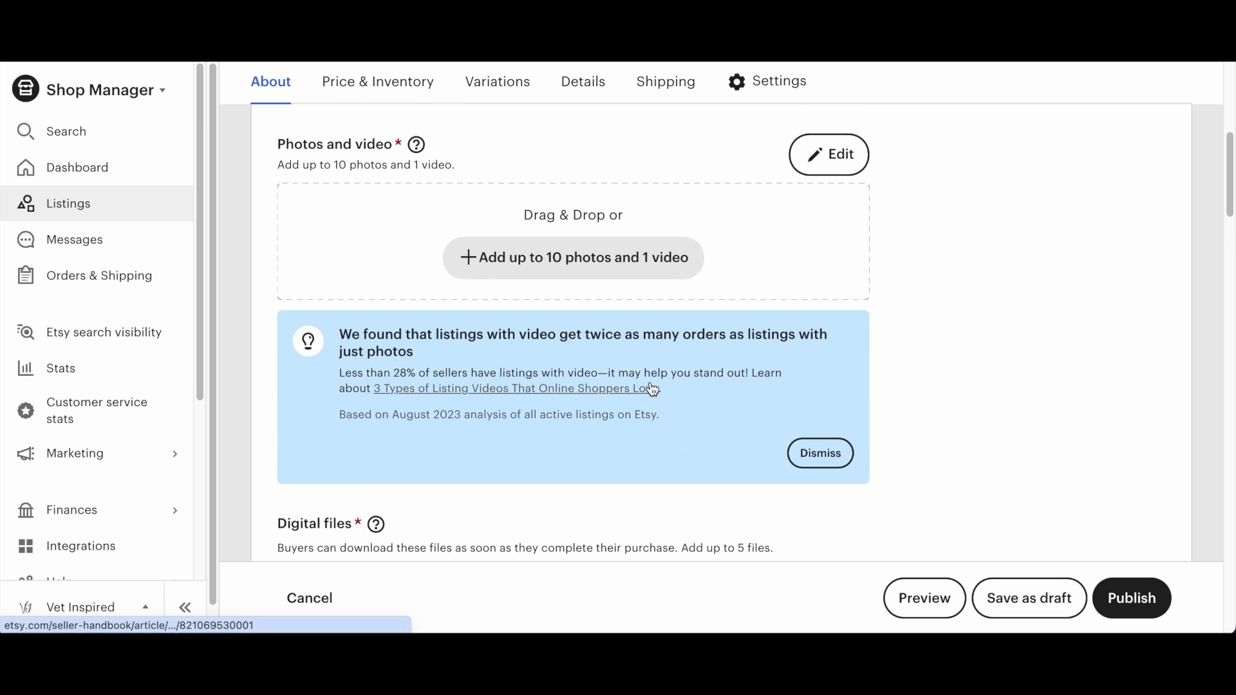
scroll(653, 388, "down", 1)
scroll(654, 387, "down", 3)
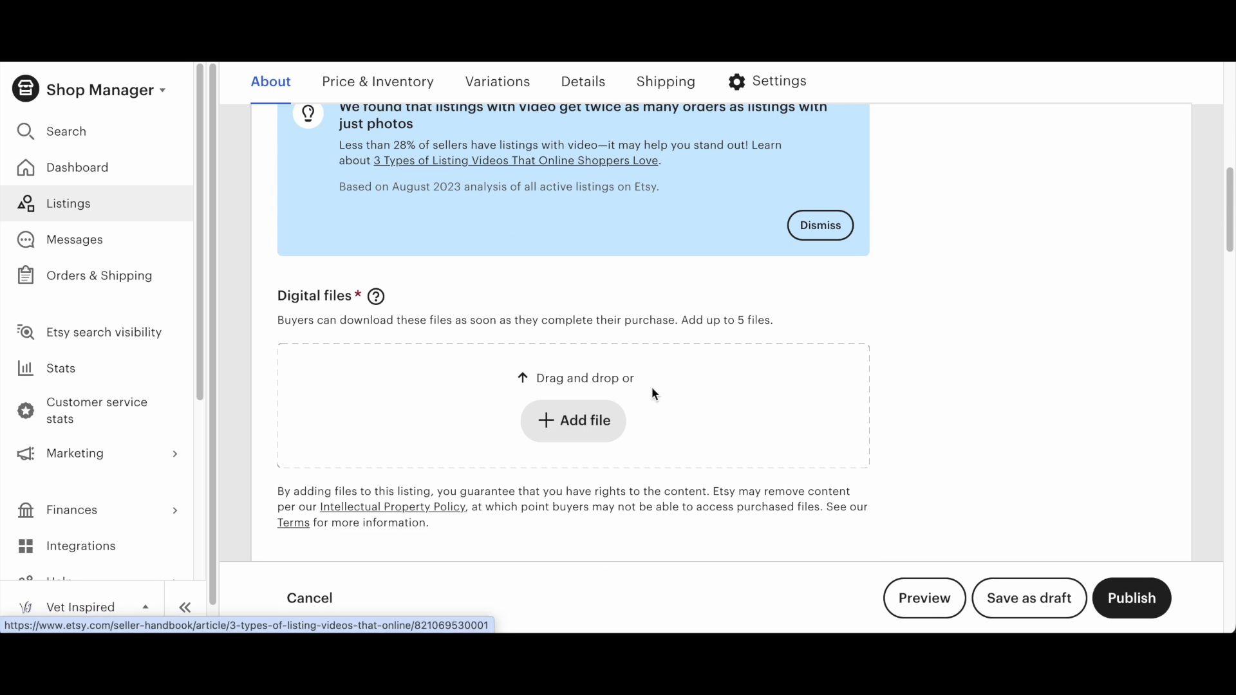
left_click(568, 443)
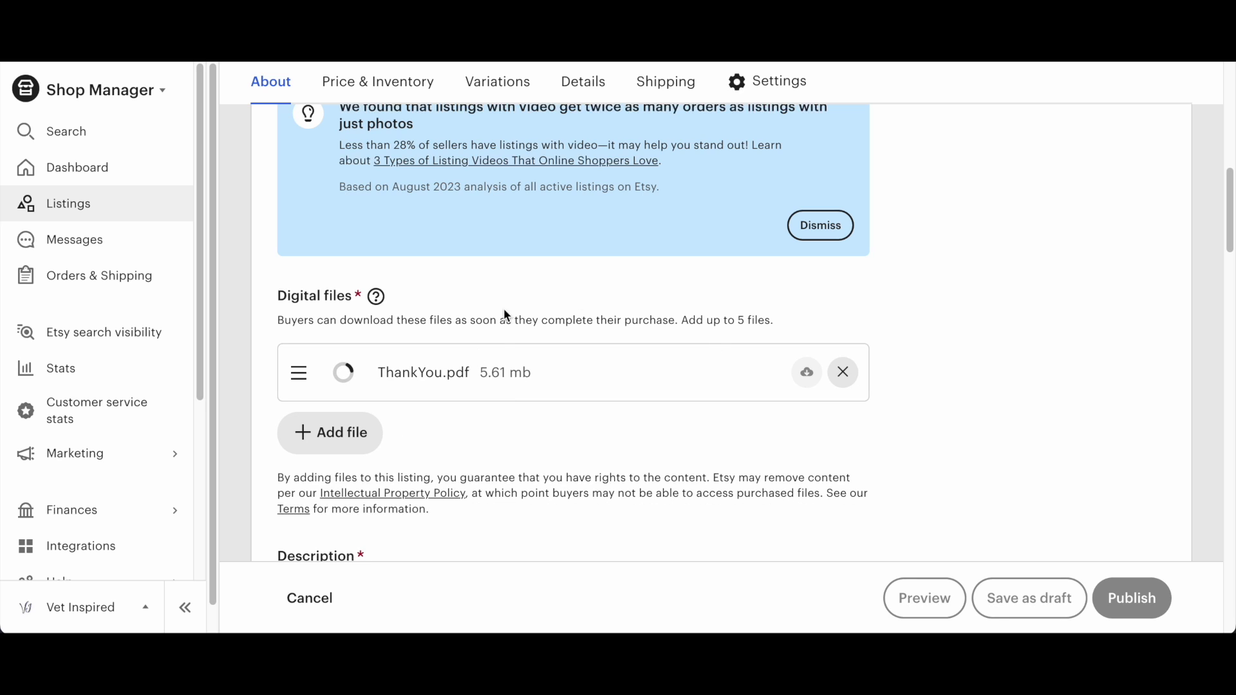
- Leave the description blank and set the listing price to $6.50
scroll(497, 332, "down", 1)
scroll(497, 333, "down", 5)
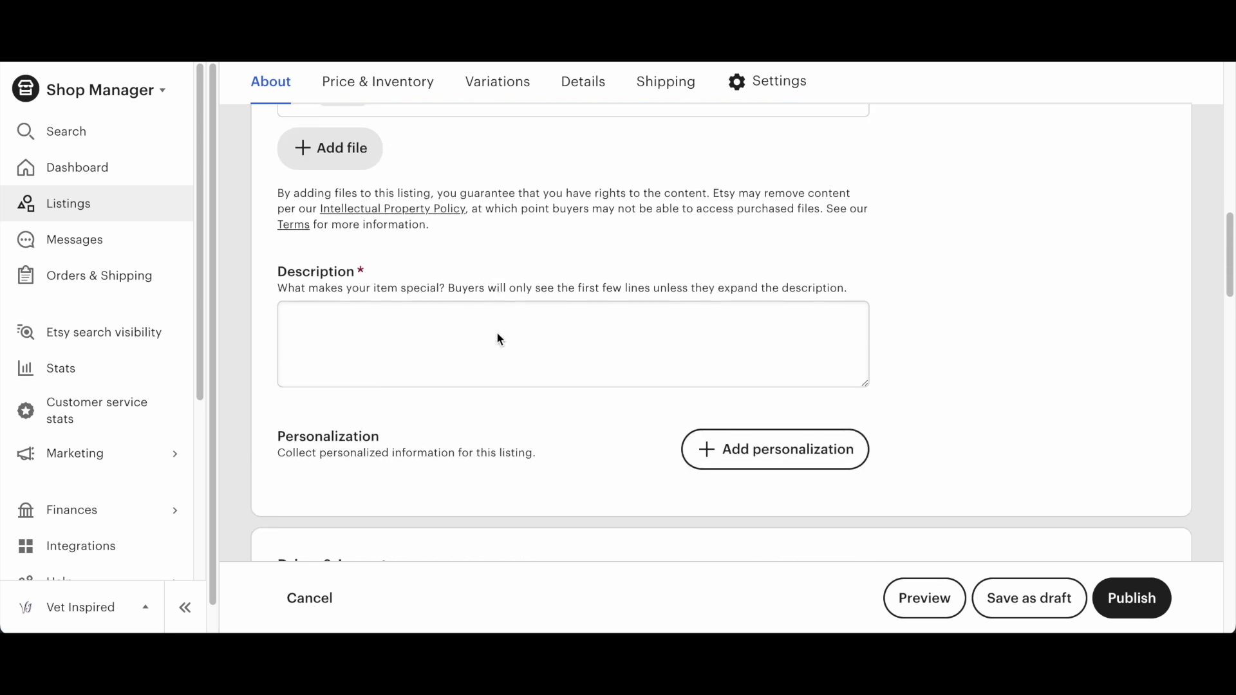
left_click(494, 284)
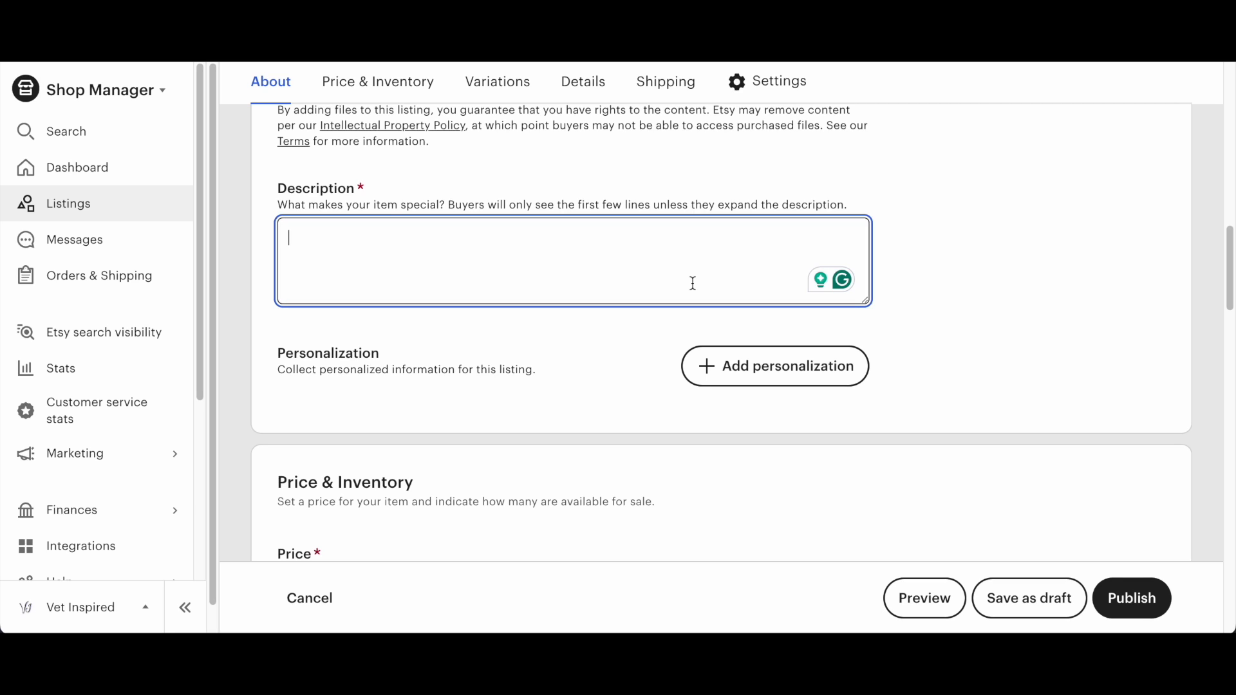
scroll(669, 412, "down", 5)
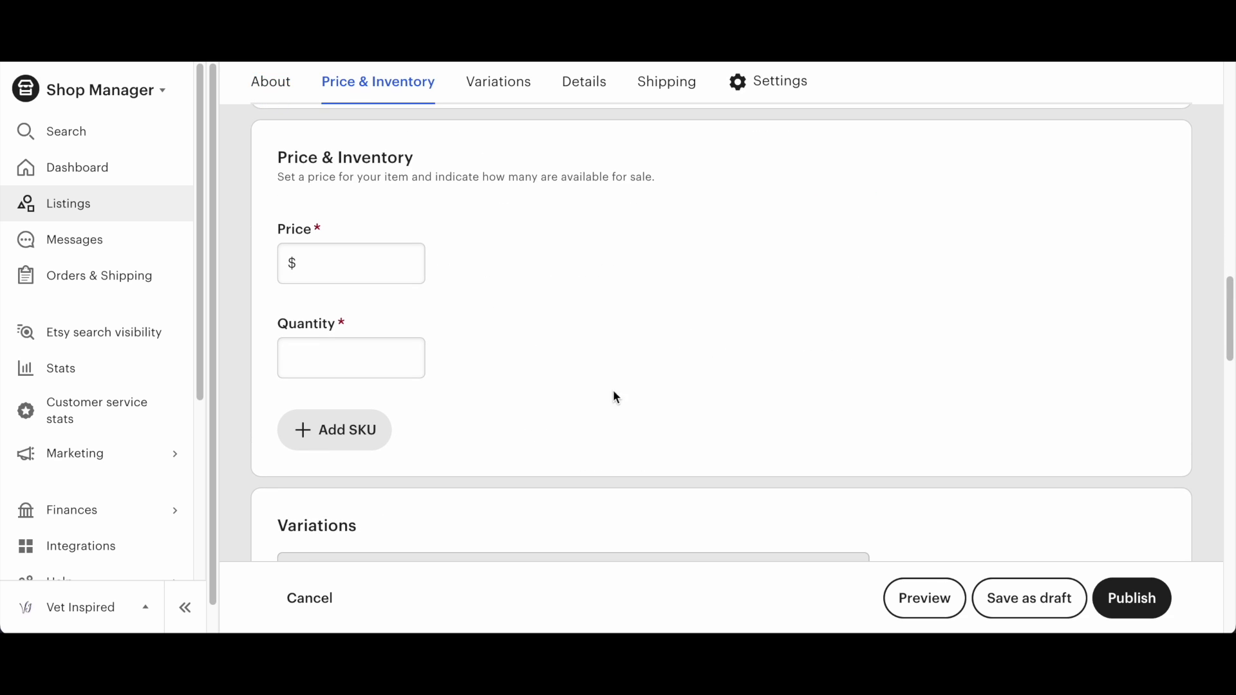
left_click(366, 253)
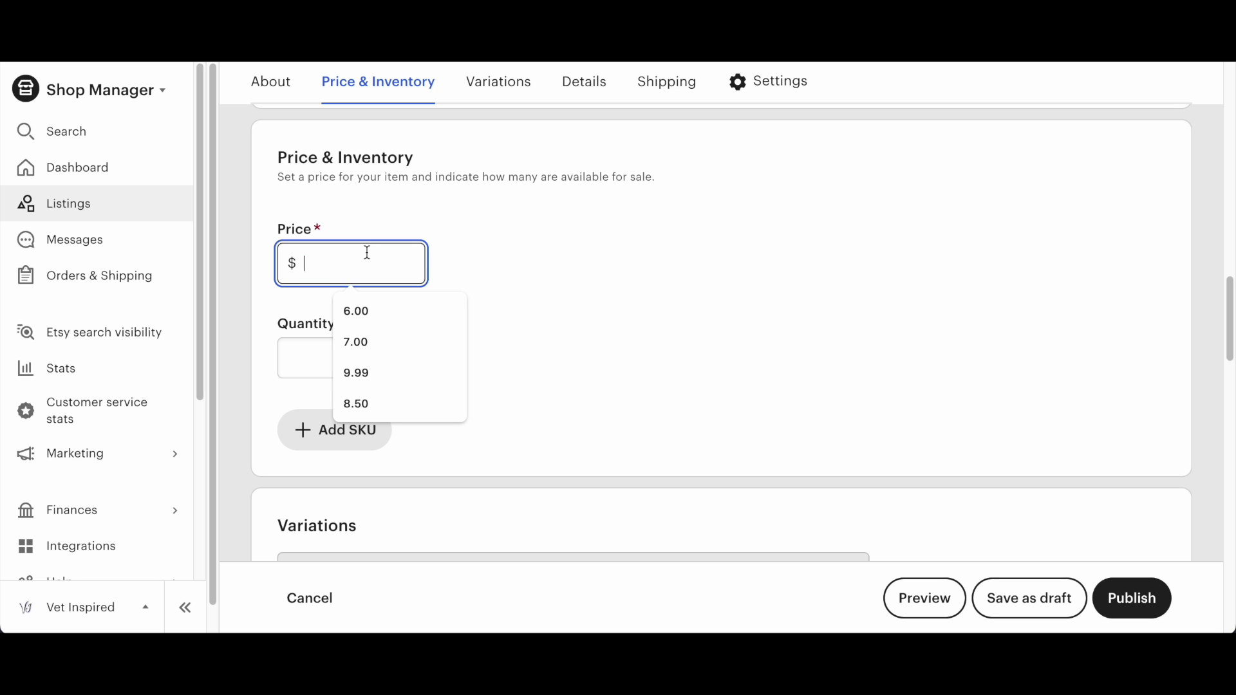
type("6.50")
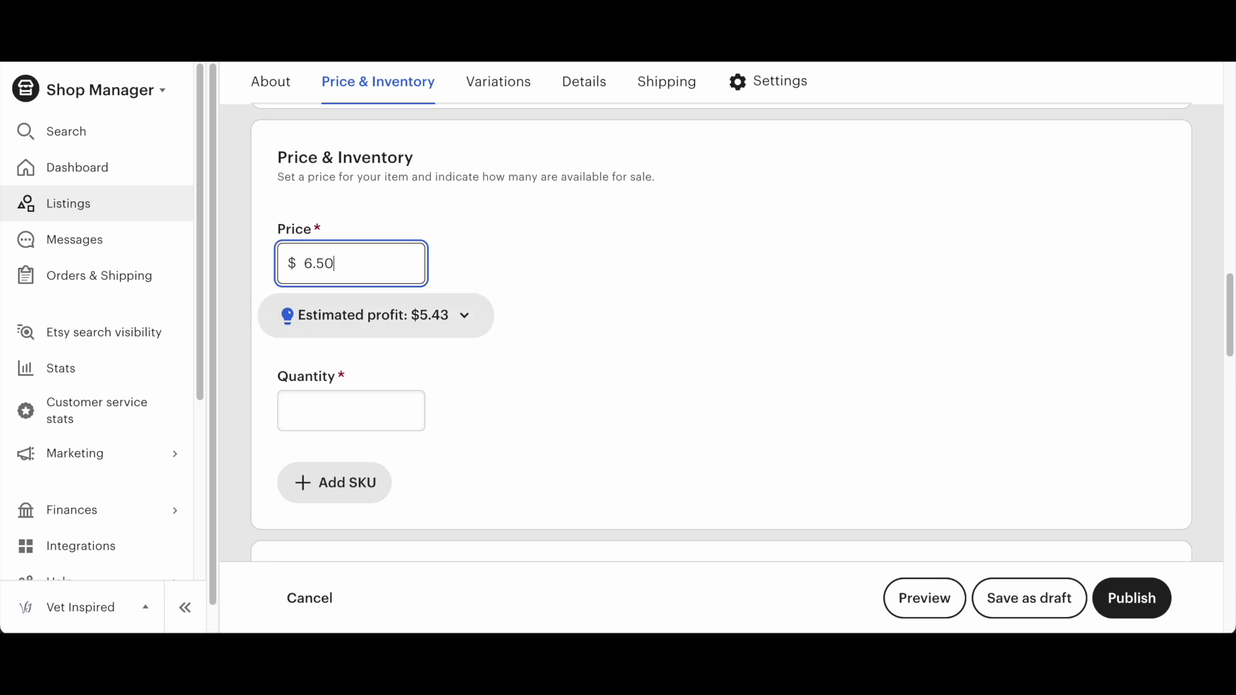
- Expand the estimated profit breakdown and set the listing quantity to 999
left_click(353, 423)
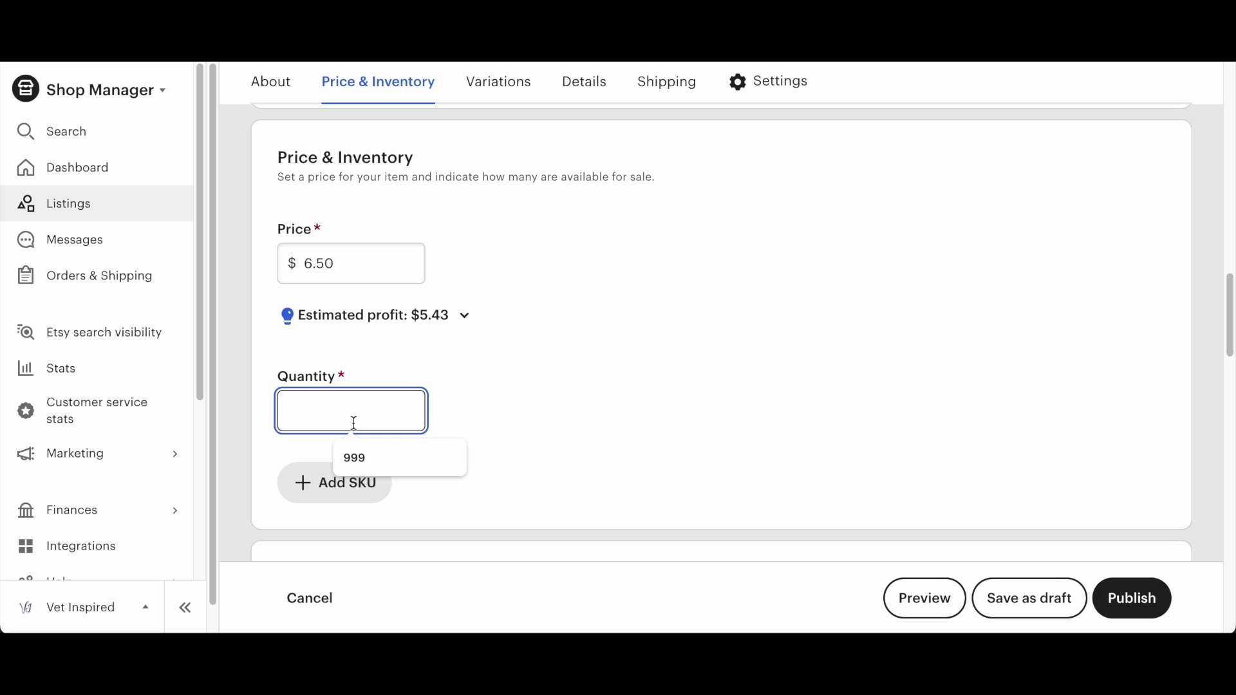
left_click(464, 327)
scroll(690, 338, "down", 4)
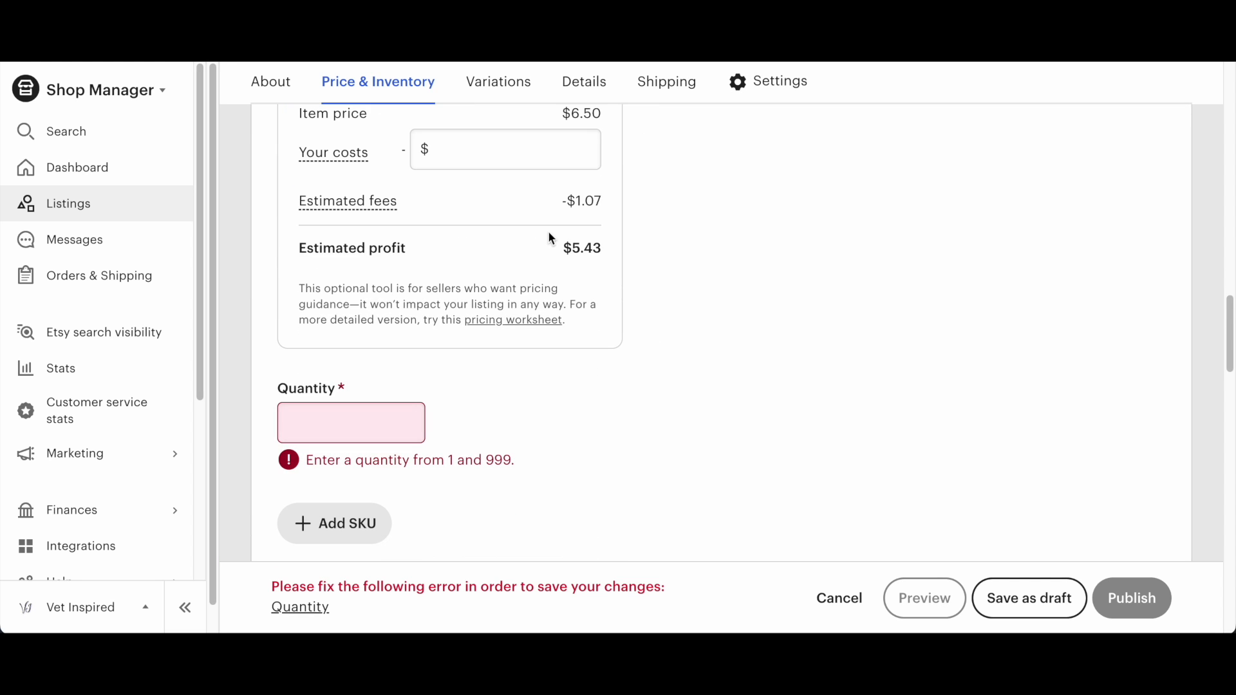
left_click(390, 429)
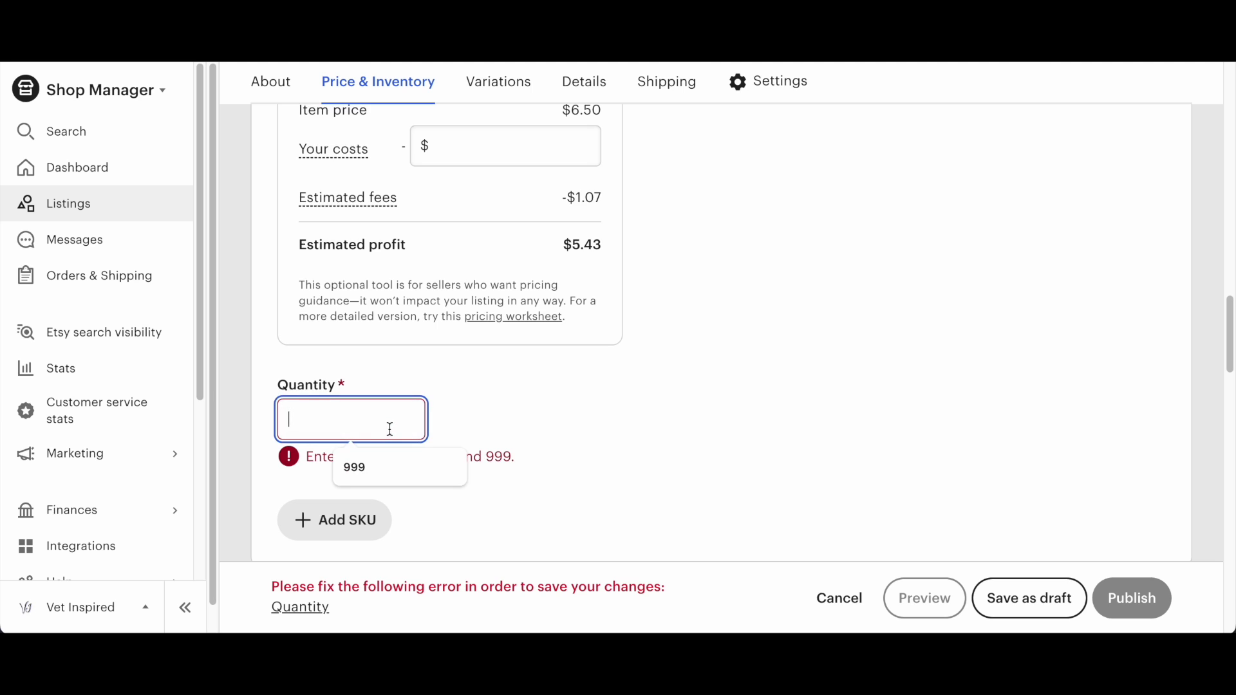
type("999")
left_click(559, 429)
- Search the listing categories for "digi" and choose Templates under Paper & Party Supplies, Design & Templates
scroll(562, 437, "down", 2)
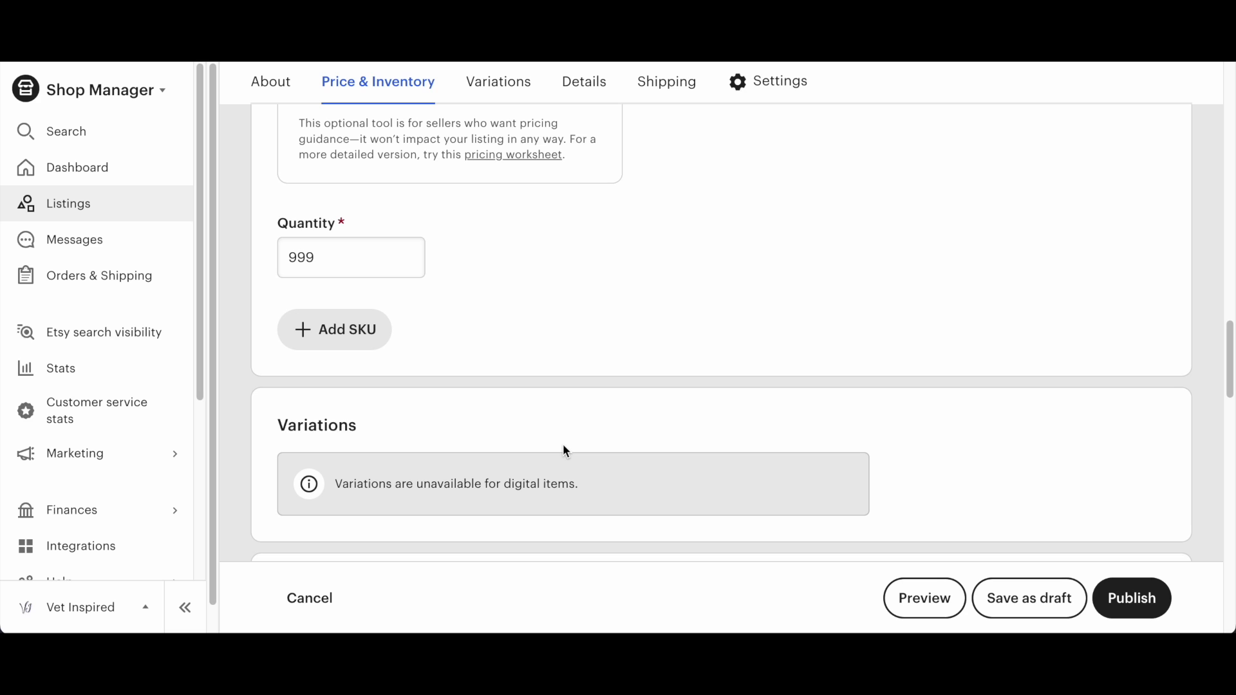
scroll(557, 404, "down", 4)
scroll(779, 373, "down", 4)
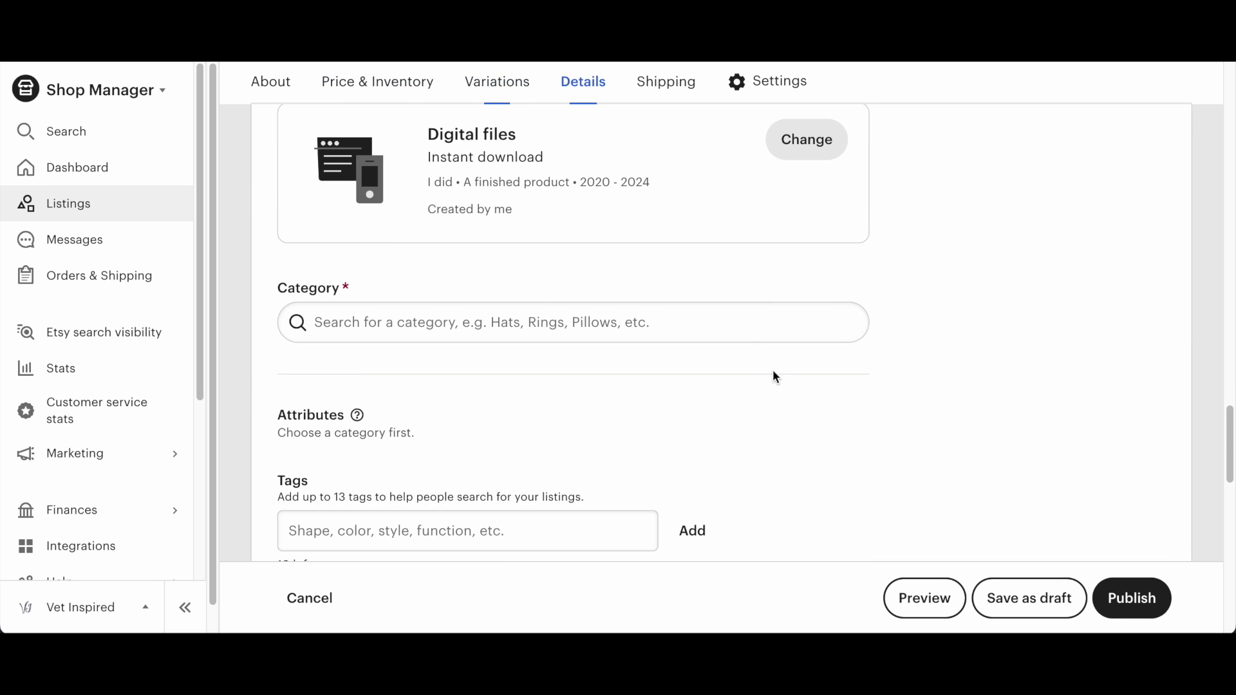
left_click(588, 337)
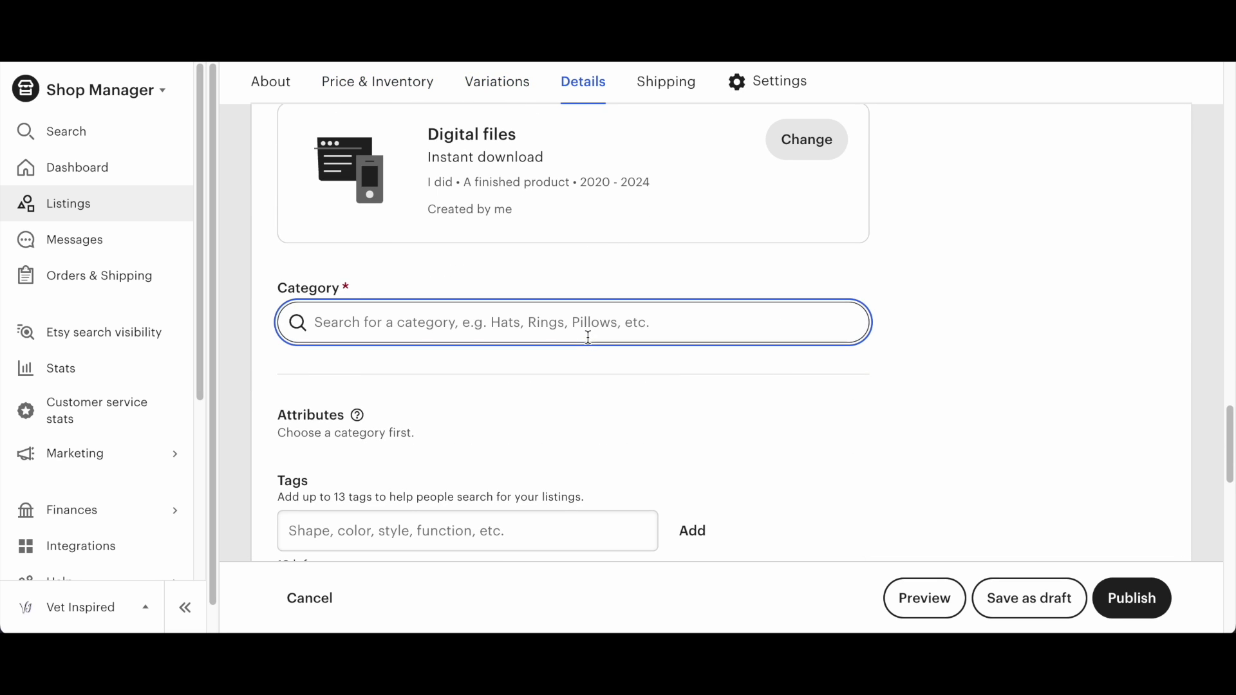
type("digi")
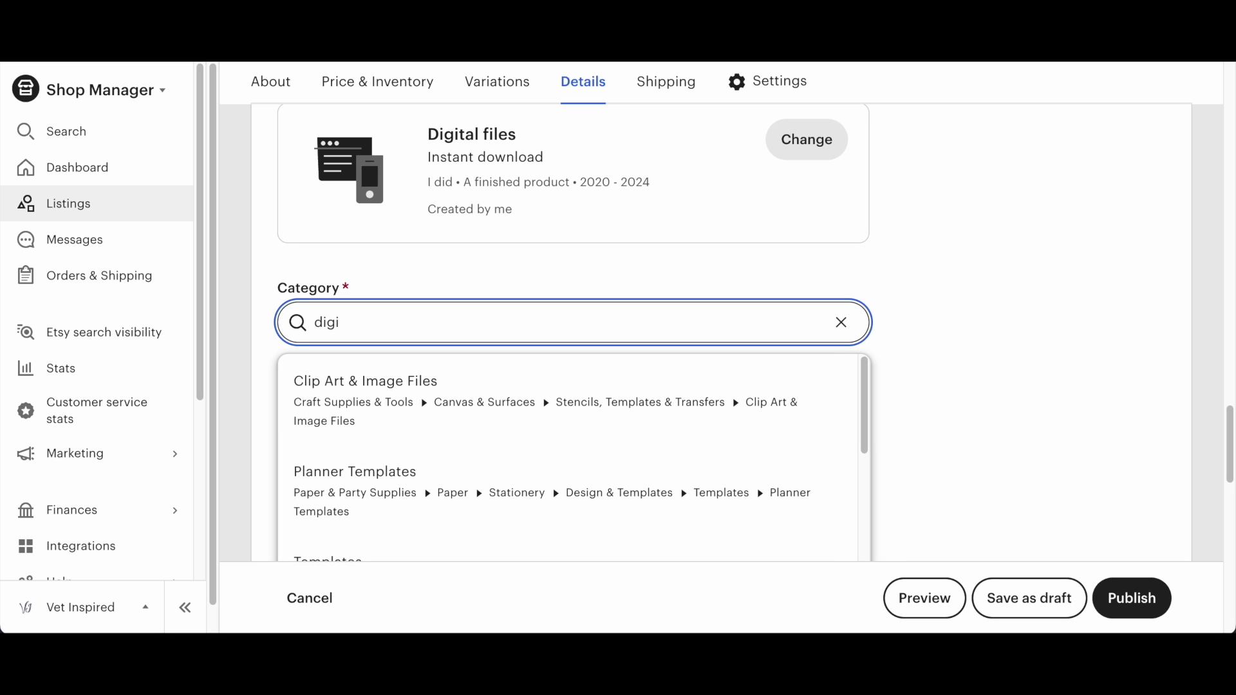
scroll(734, 439, "down", 5)
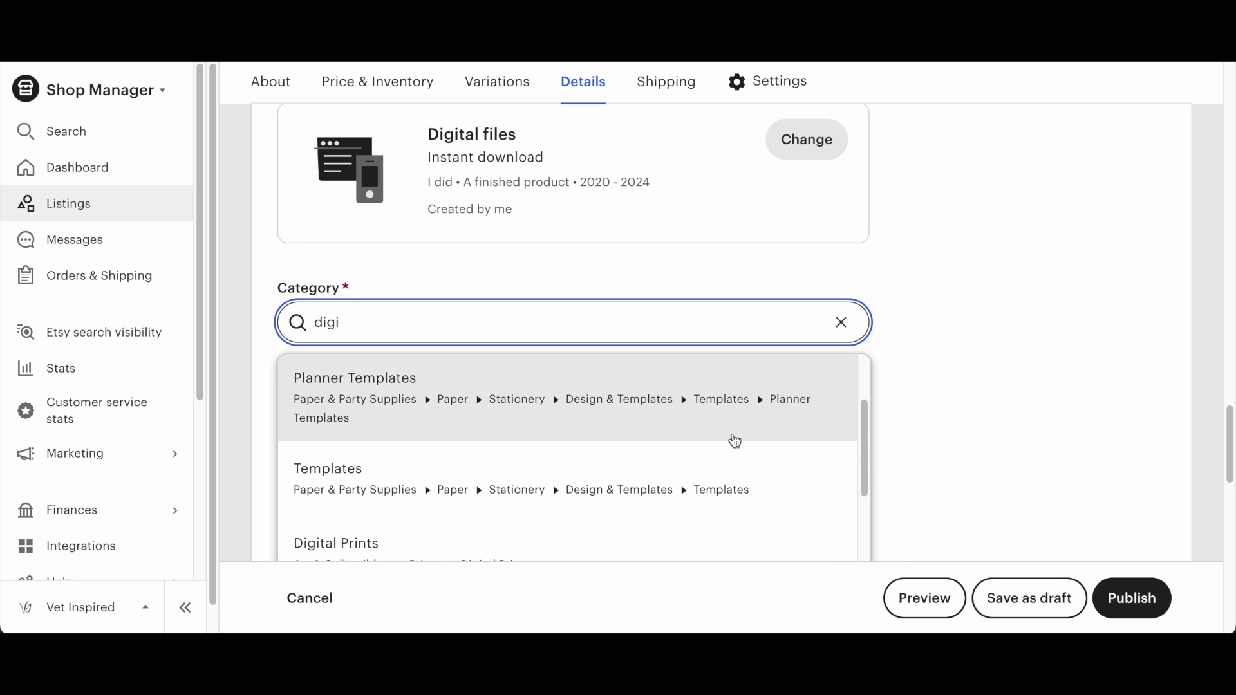
scroll(733, 440, "up", 2)
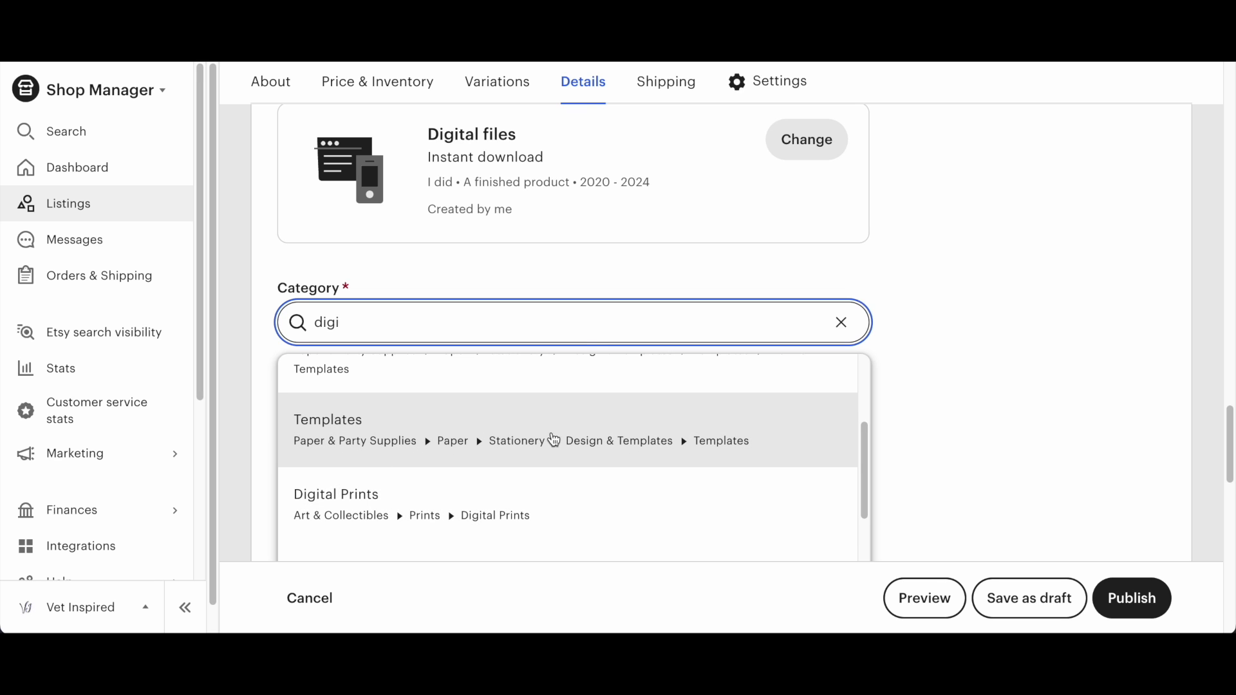
left_click(552, 440)
- Search the listing's occasion options for "vet" and leave the occasion unset
scroll(751, 425, "down", 3)
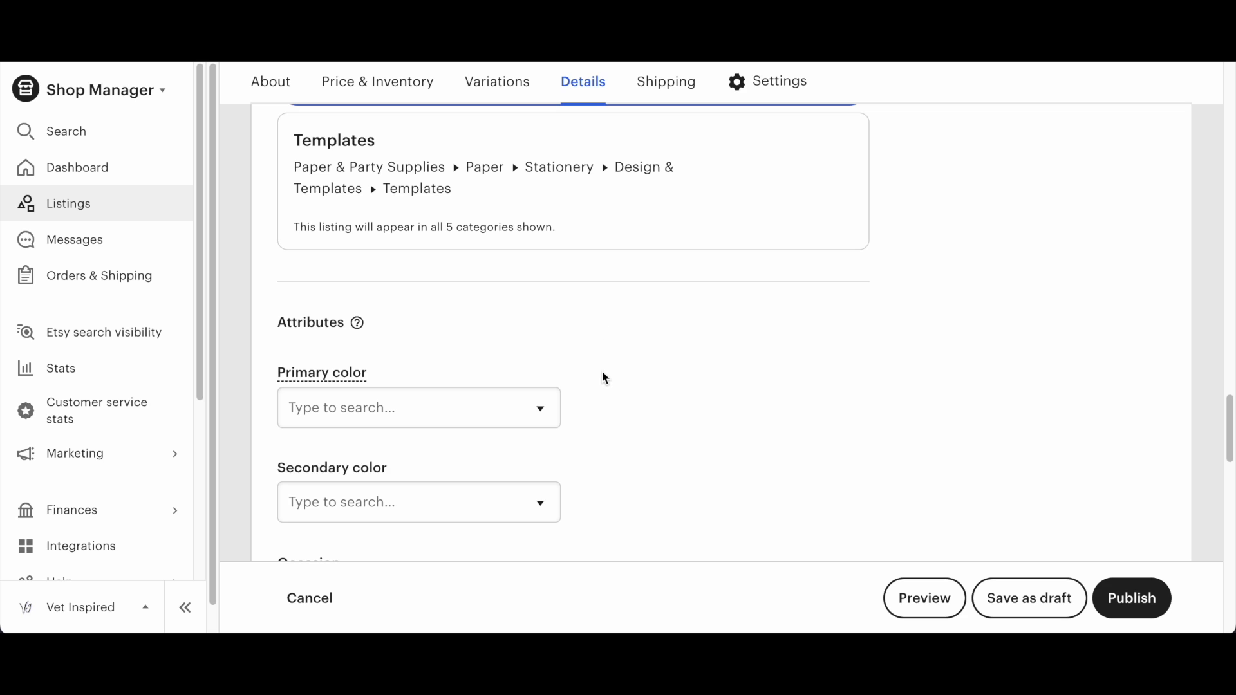
scroll(505, 386, "down", 6)
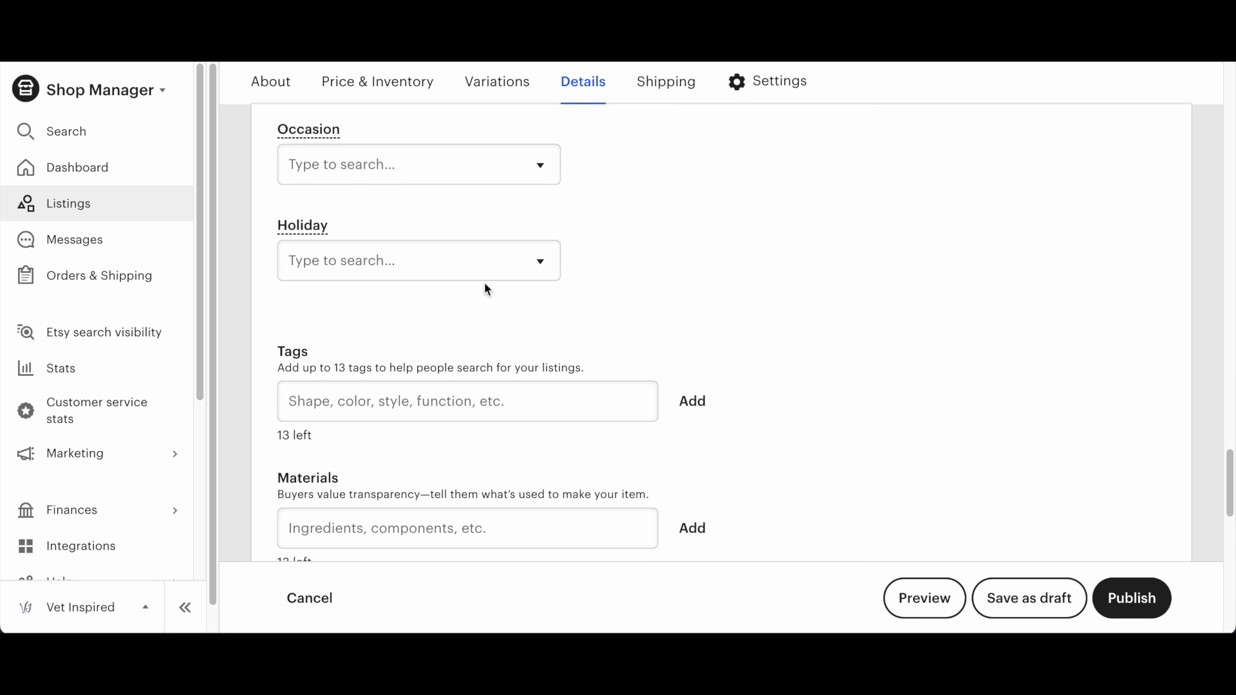
left_click(483, 271)
left_click(471, 153)
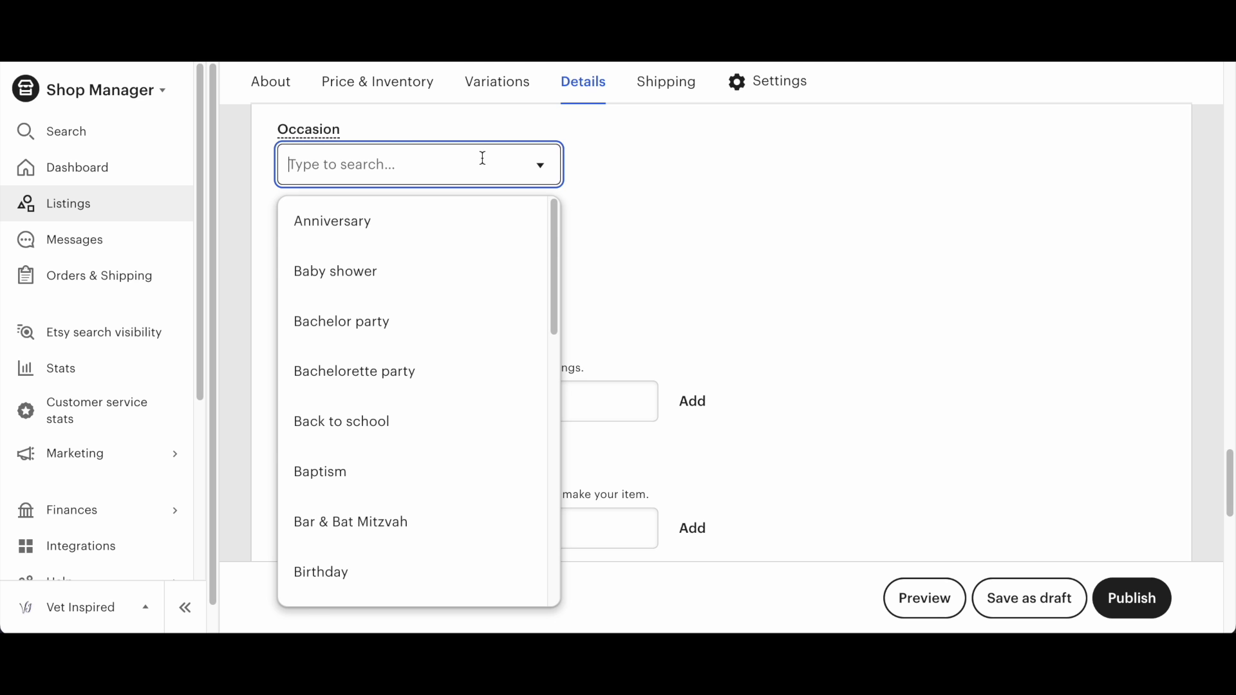
type("vet")
left_click(713, 168)
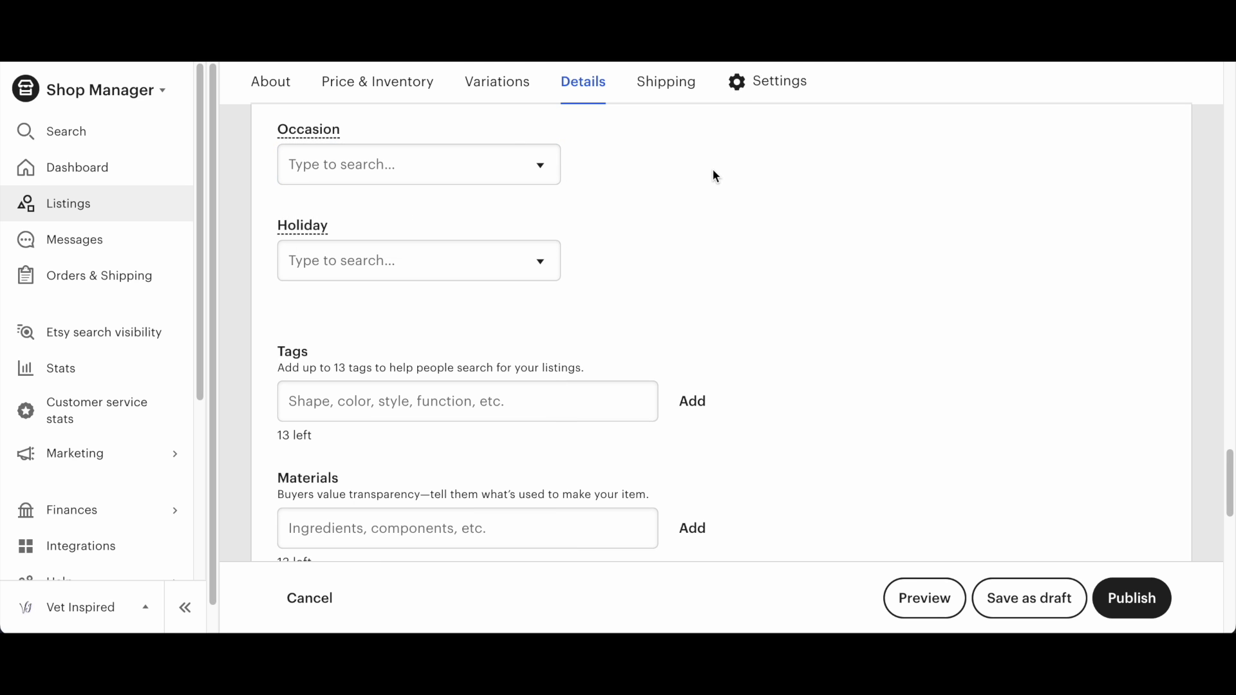
- Add the tags "veterinarian" and "veterinary tech" to the listing
scroll(663, 253, "down", 4)
scroll(487, 138, "up", 2)
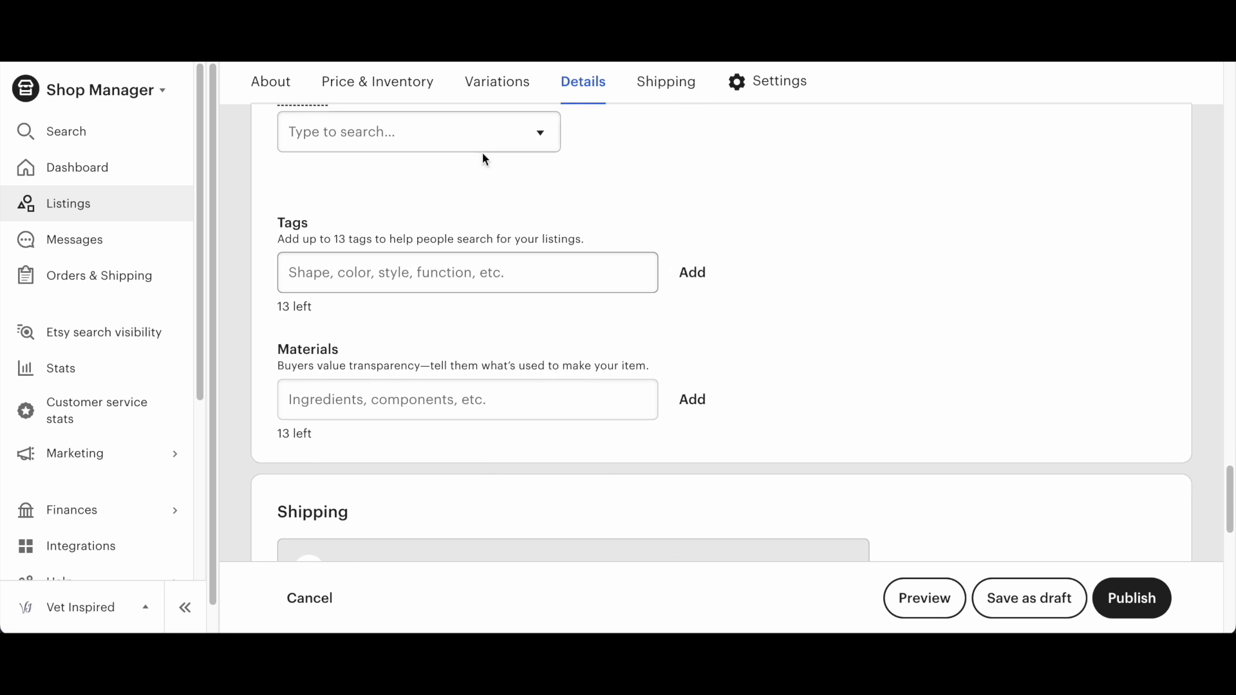
left_click(454, 269)
type("veterinarian")
key("Return")
type("veterinary technician")
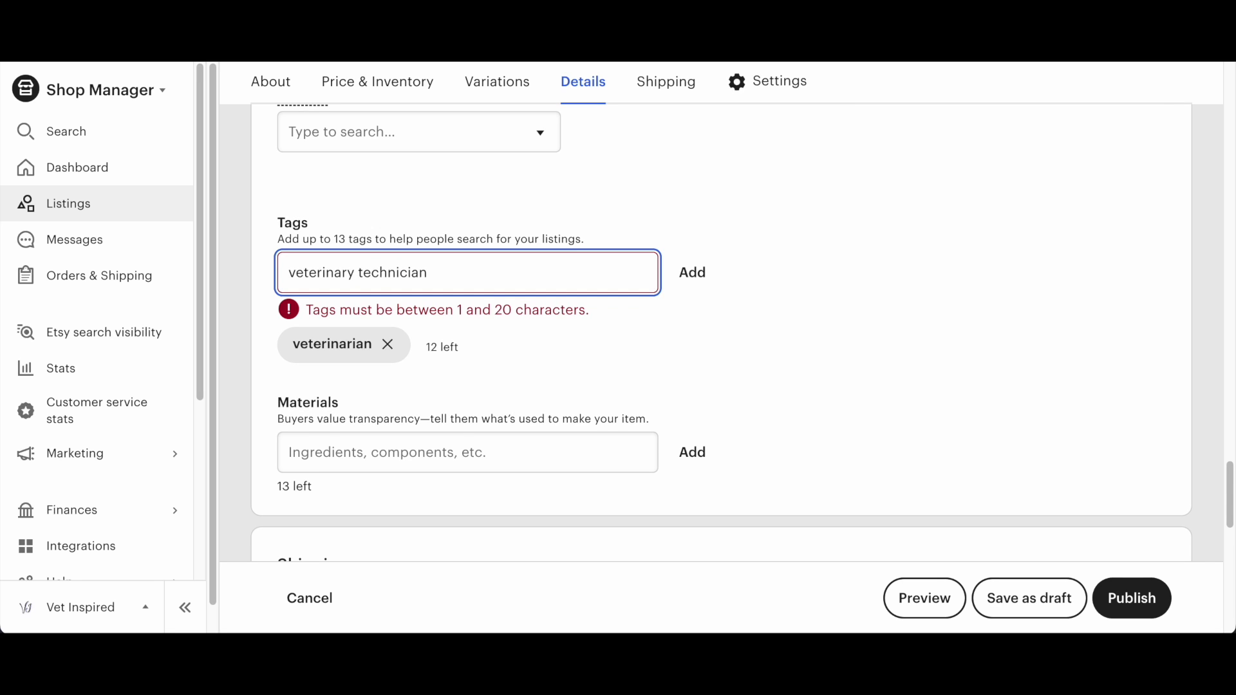
key("BackSpace")
key("BackSpace")
key("BackSpace")
key("BackSpace")
key("BackSpace")
key("BackSpace")
key("Return")
- Add the tags "vet tech" and "vet tech week" to the listing
type("jv")
key("BackSpace")
key("BackSpace")
type("vet tech")
key("Return")
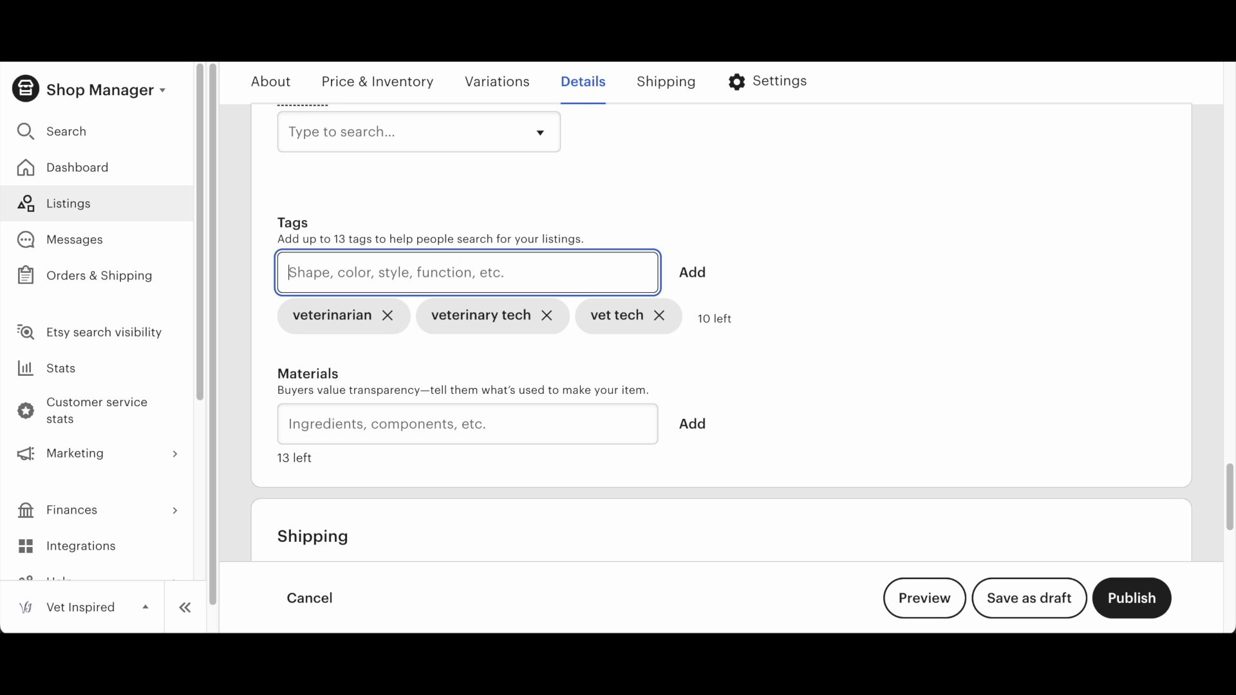
type("vet tech")
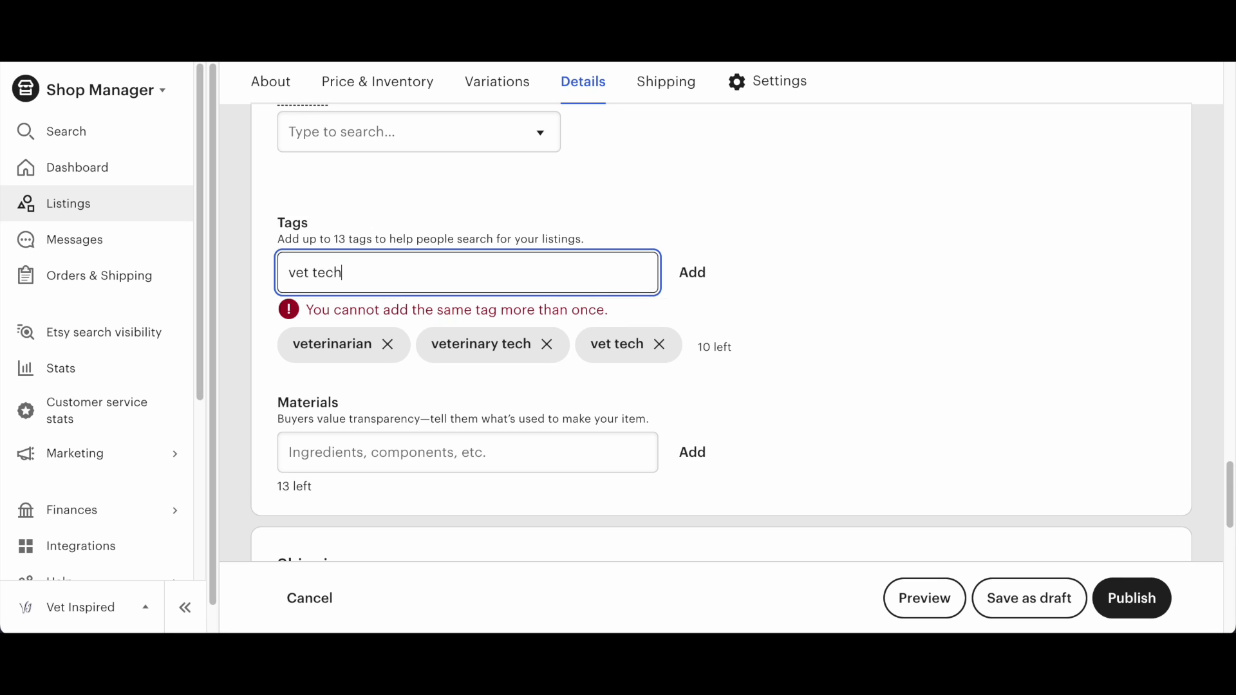
type(" week")
key("Return")
- Add the tags "animal hospital", "vet hospital" and "digital download" to the listing
type("anima")
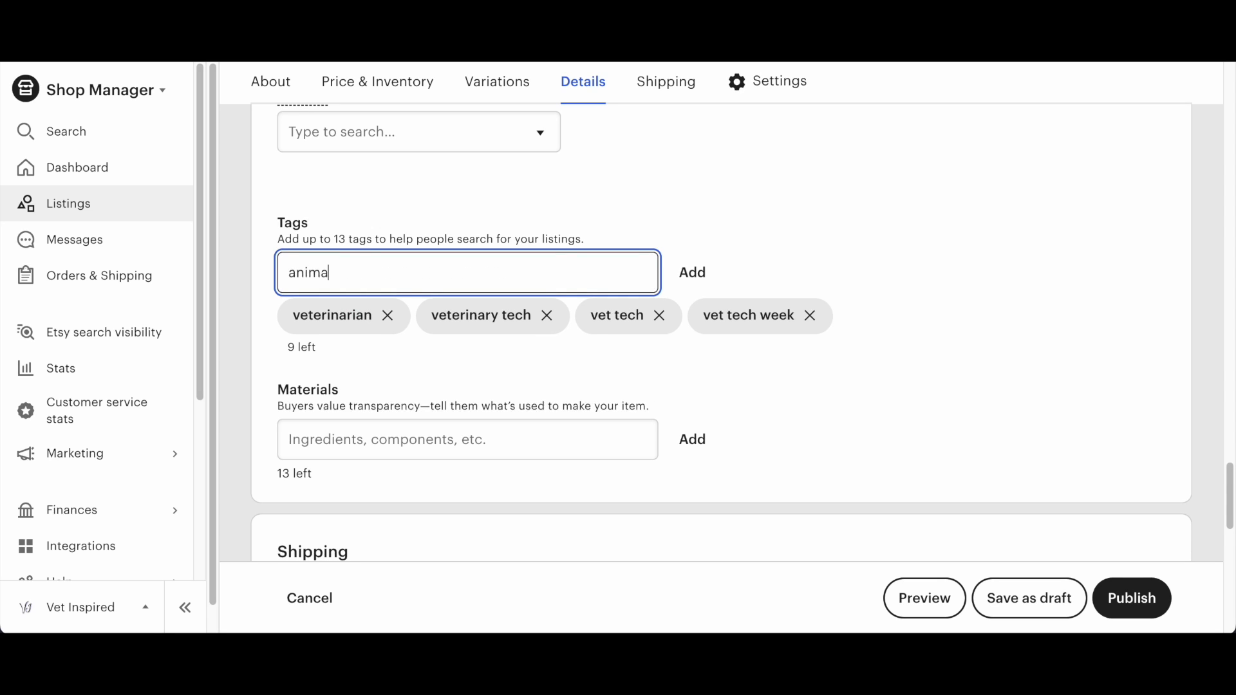
type("l hospital")
key("Return")
type("vet hospita")
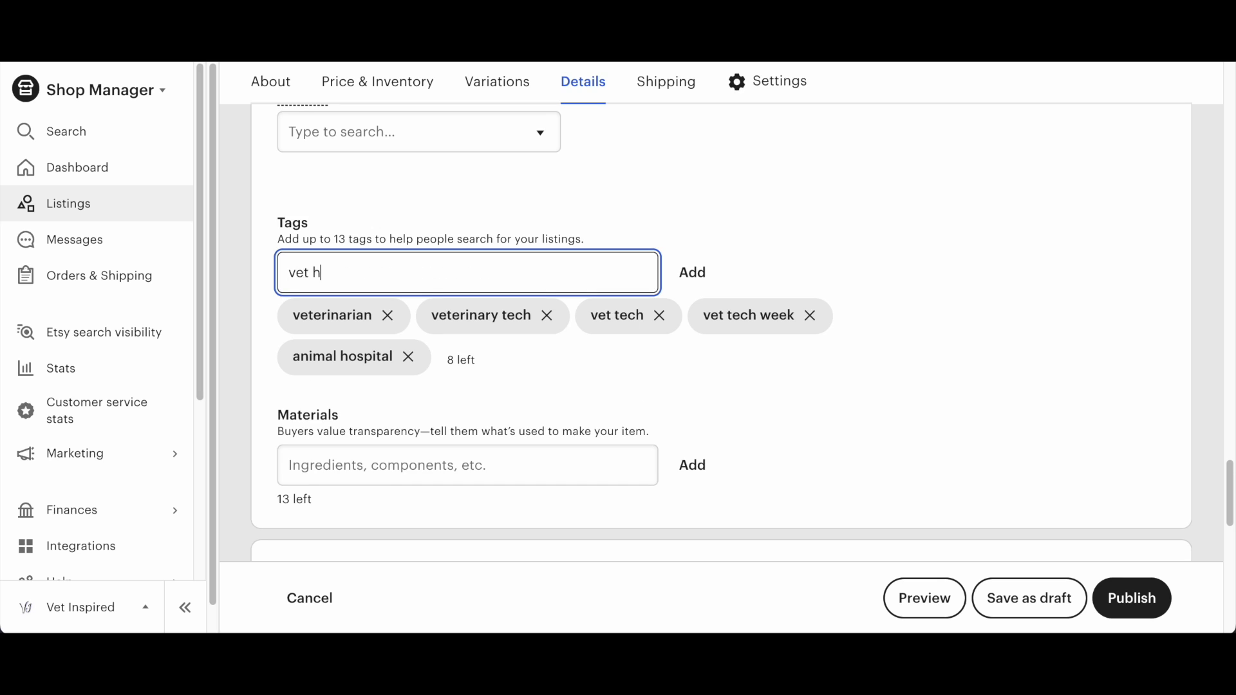
key("Return")
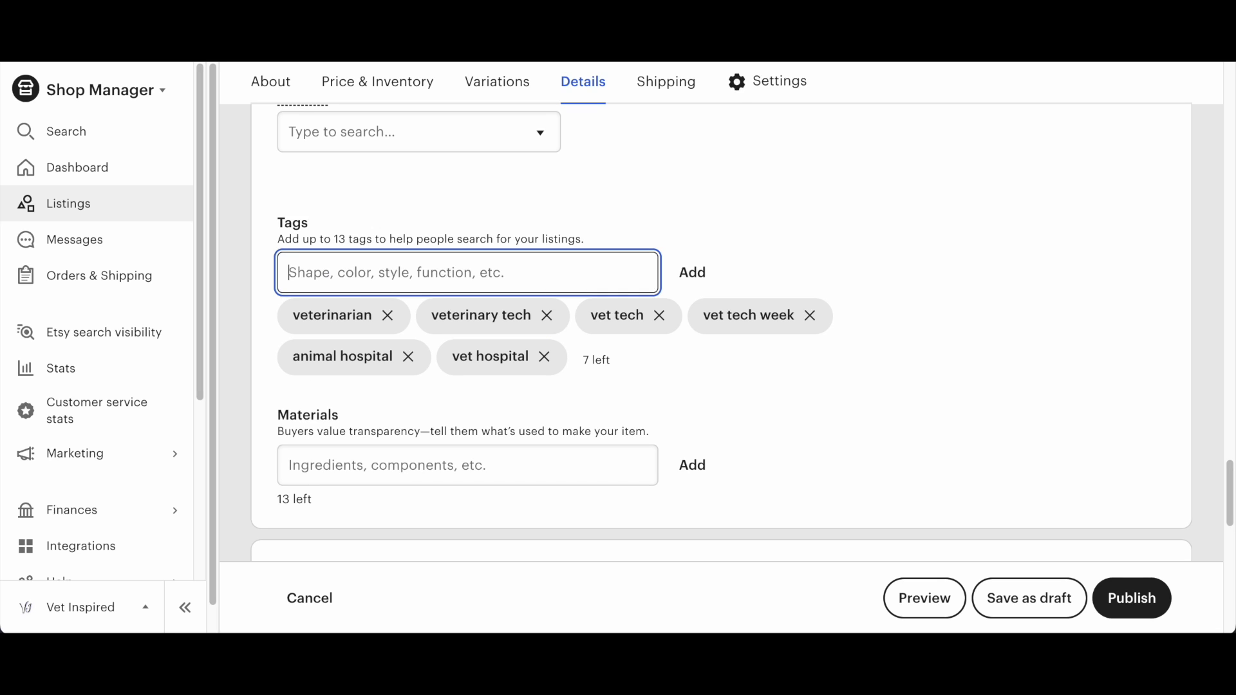
type("digital download")
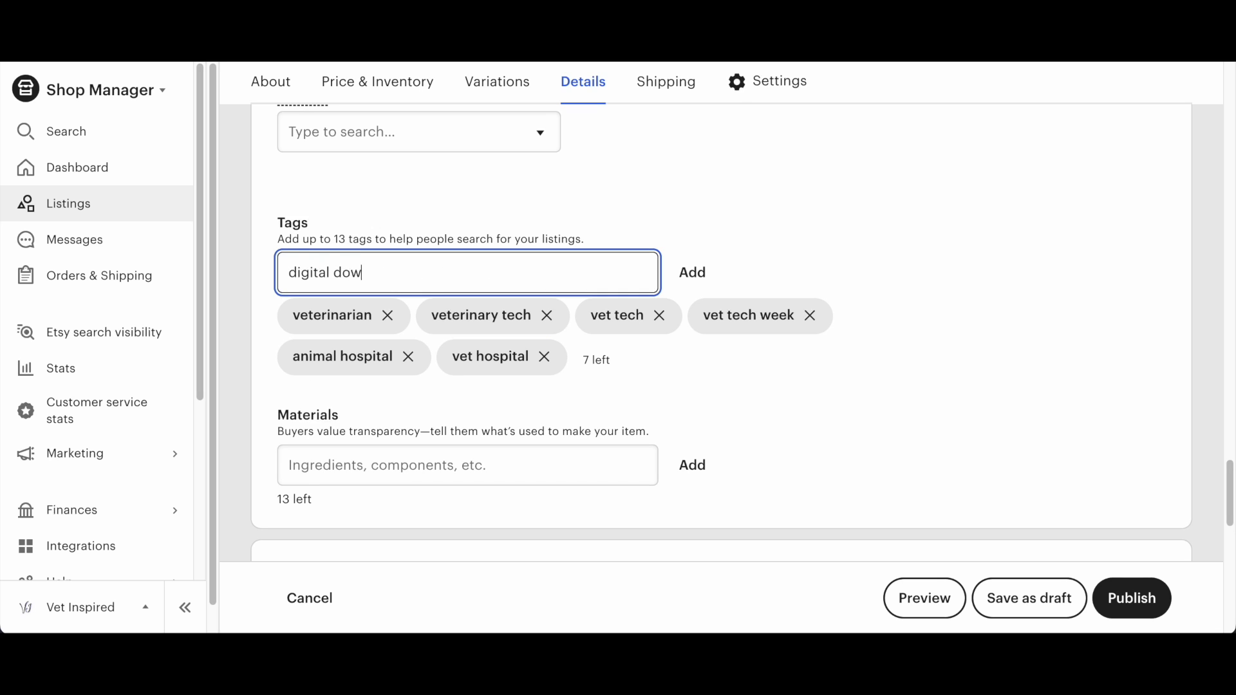
key("Return")
- Leave the materials empty and assign the listing to the Vet Hospital Downloads shop section
scroll(441, 369, "down", 2)
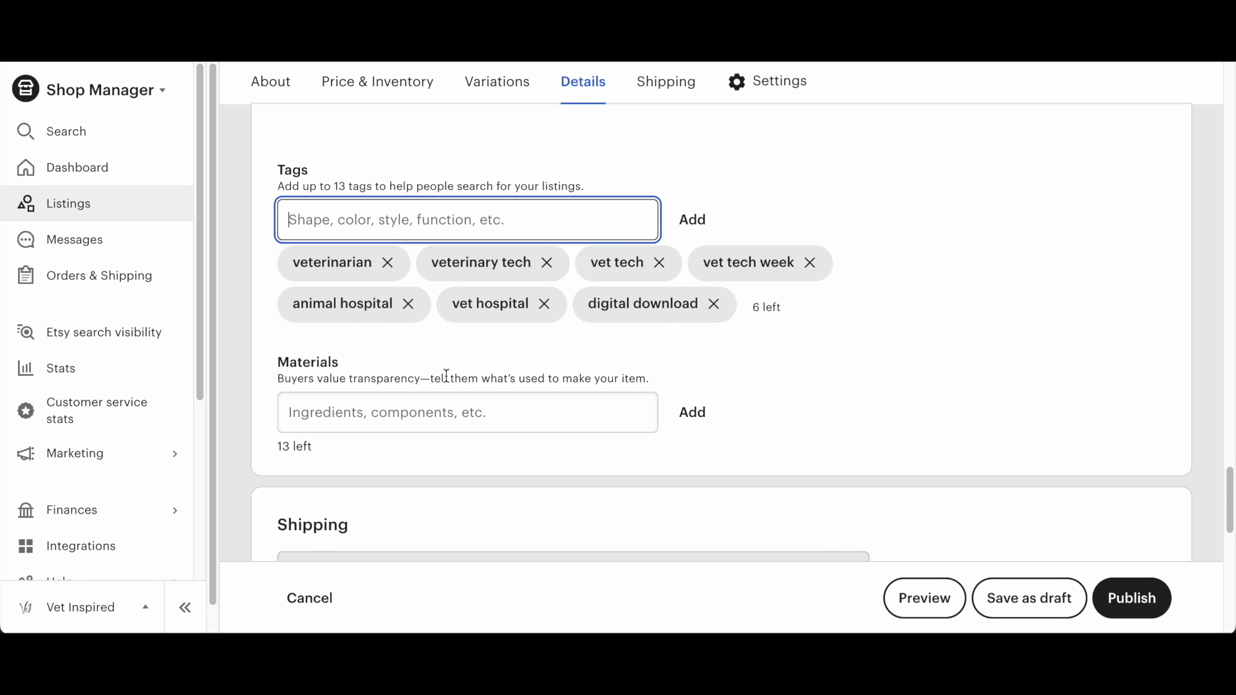
scroll(527, 338, "down", 4)
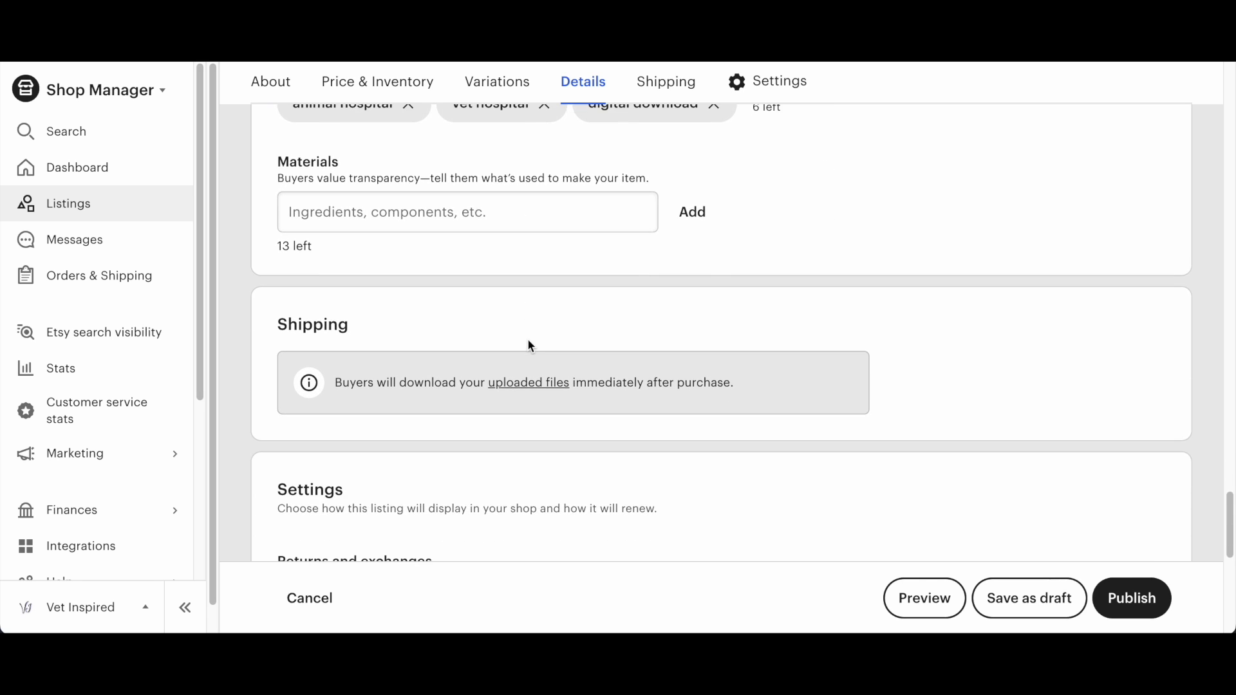
scroll(527, 345, "down", 4)
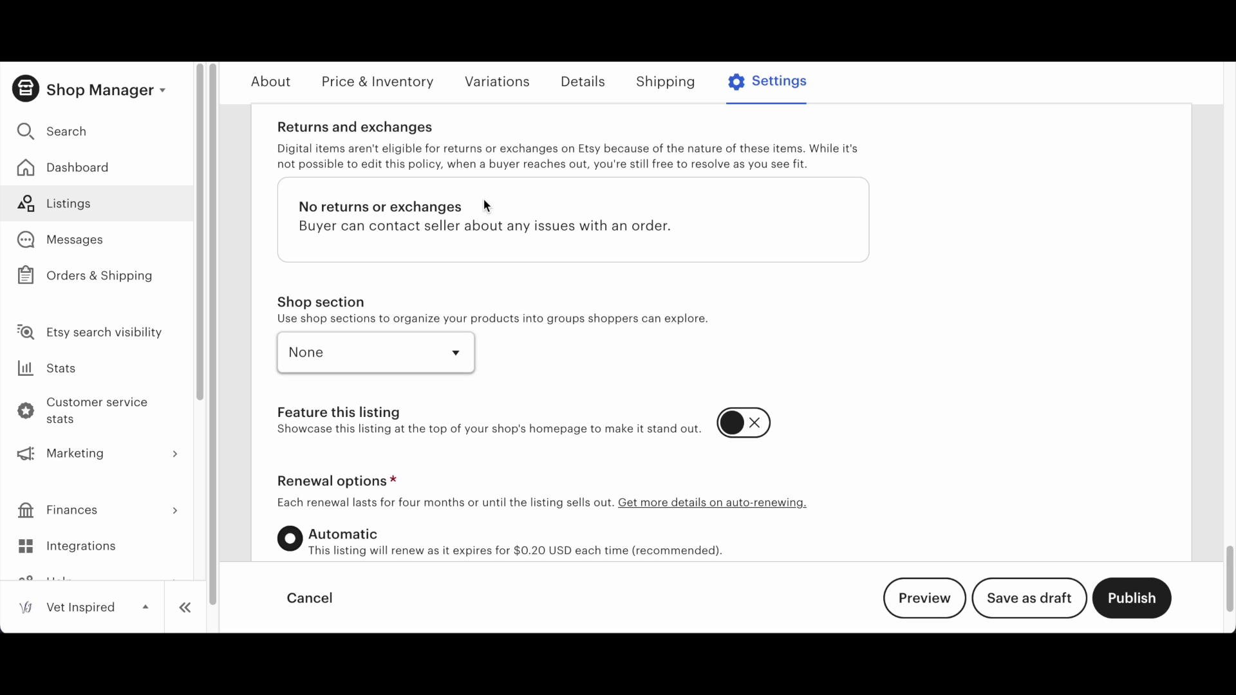
scroll(484, 206, "down", 2)
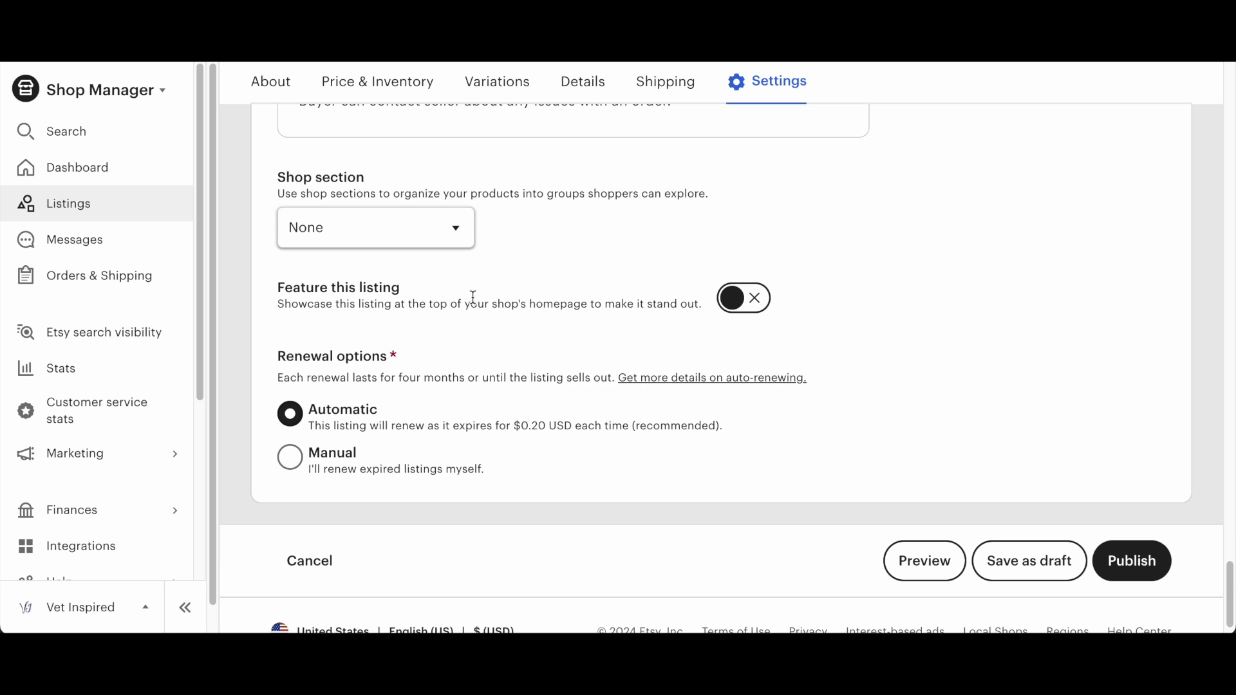
left_click(460, 247)
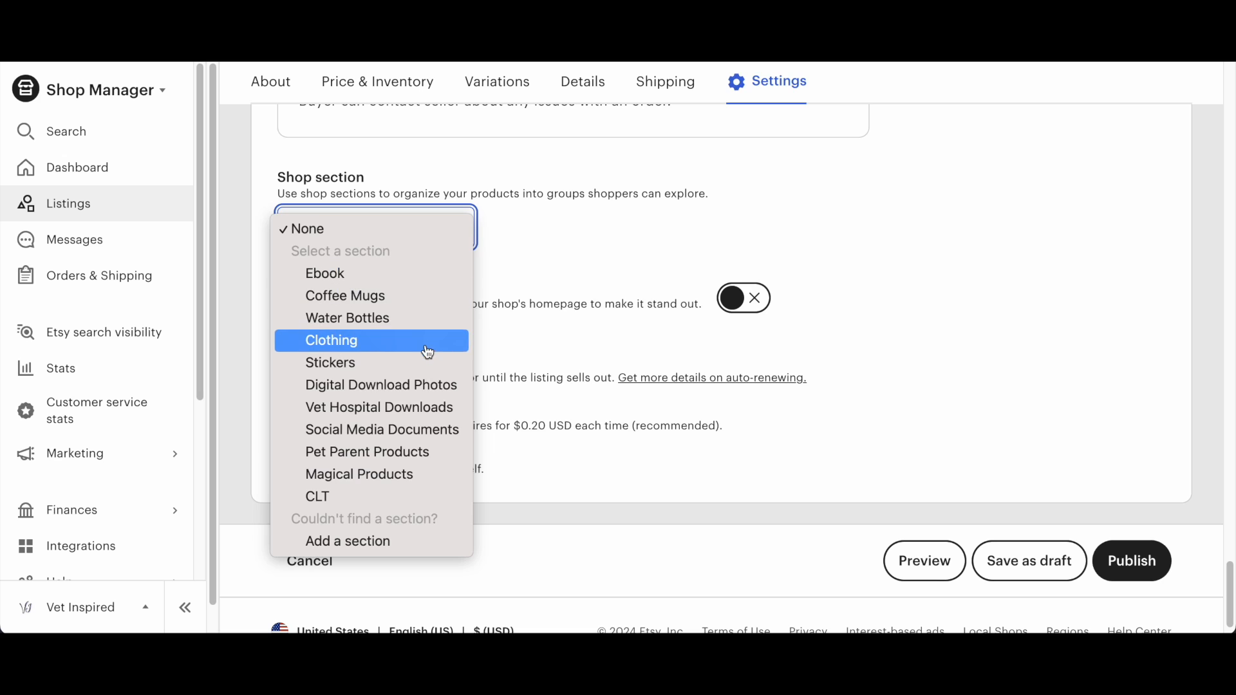
left_click(427, 408)
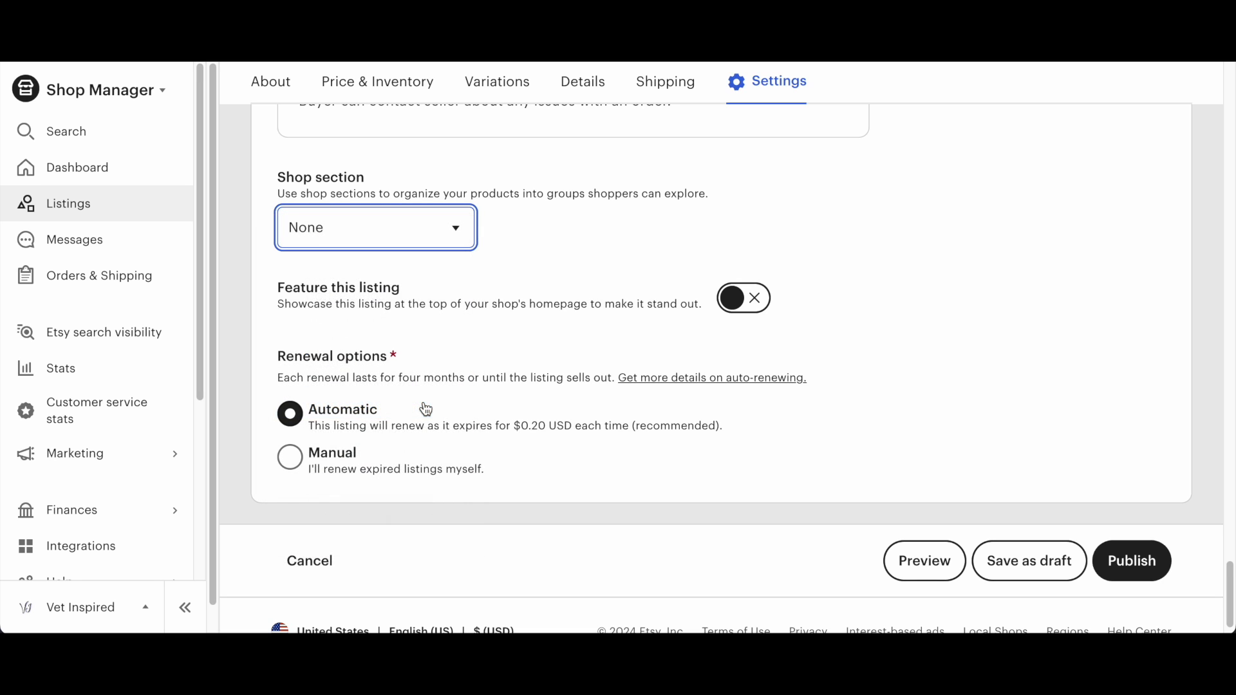
- Set the listing's renewal option to Manual
scroll(515, 306, "down", 1)
left_click(287, 433)
left_click(287, 433)
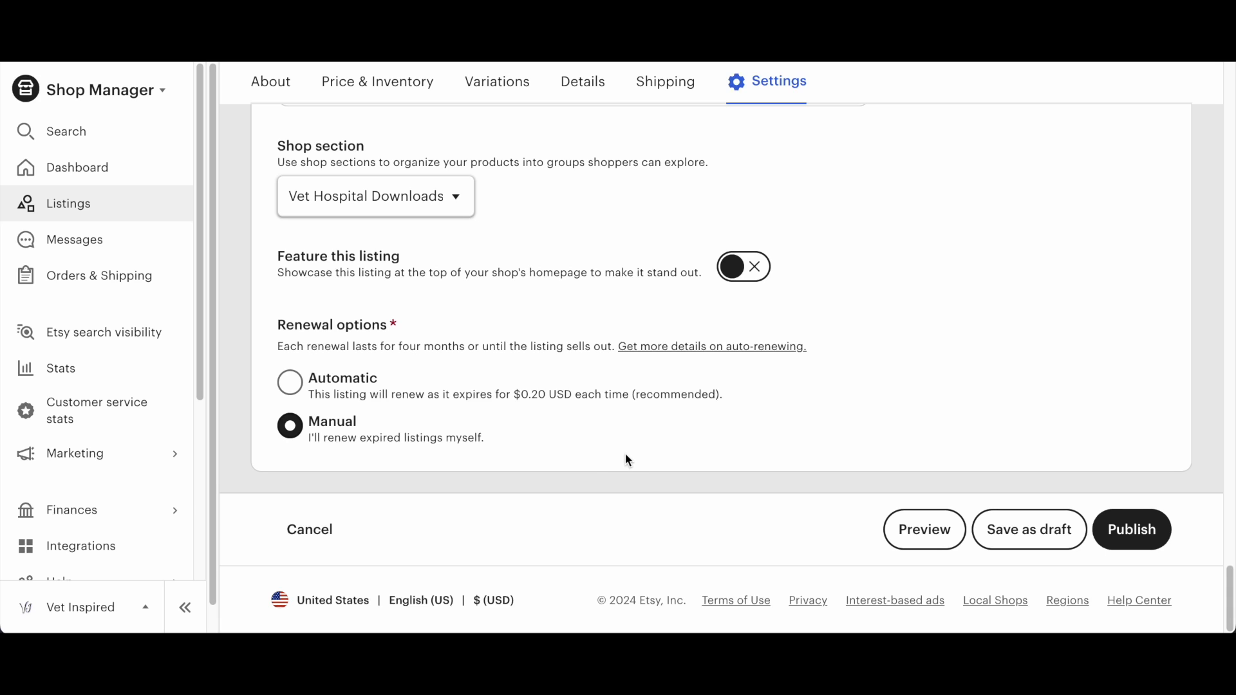
- Try to publish the listing, save it as a draft instead, and dismiss the notification
left_click(1124, 553)
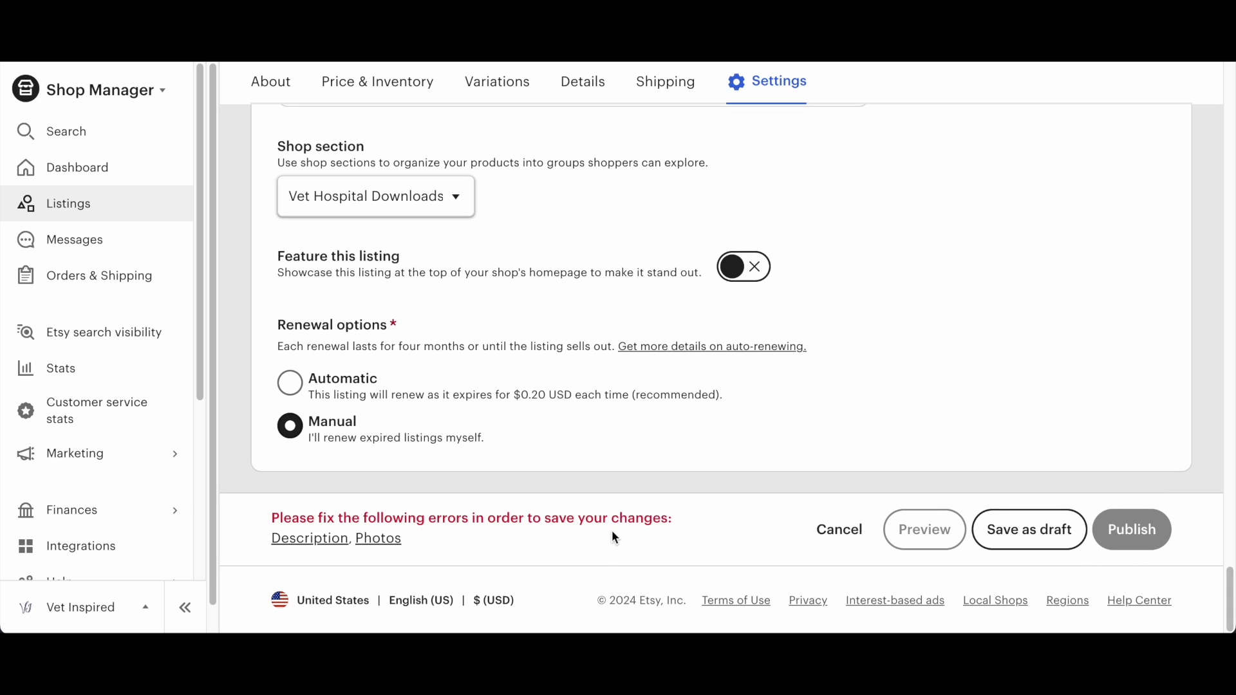
scroll(539, 503, "up", 15)
scroll(539, 495, "down", 5)
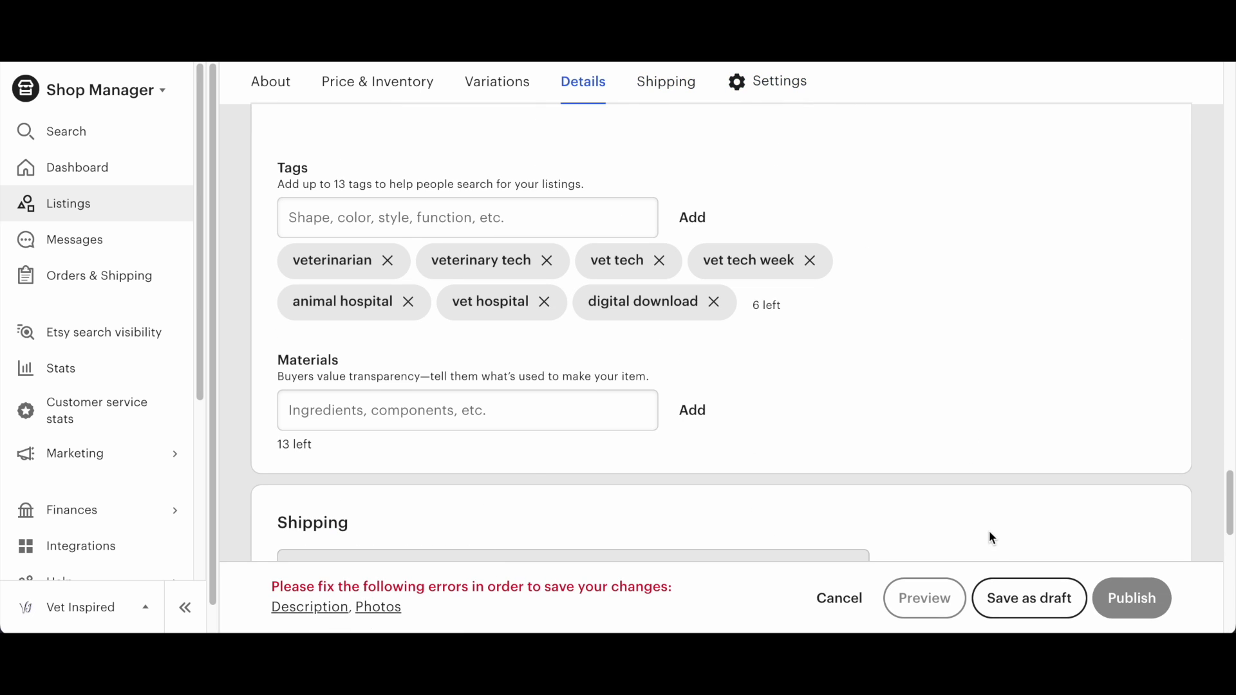
left_click(1018, 596)
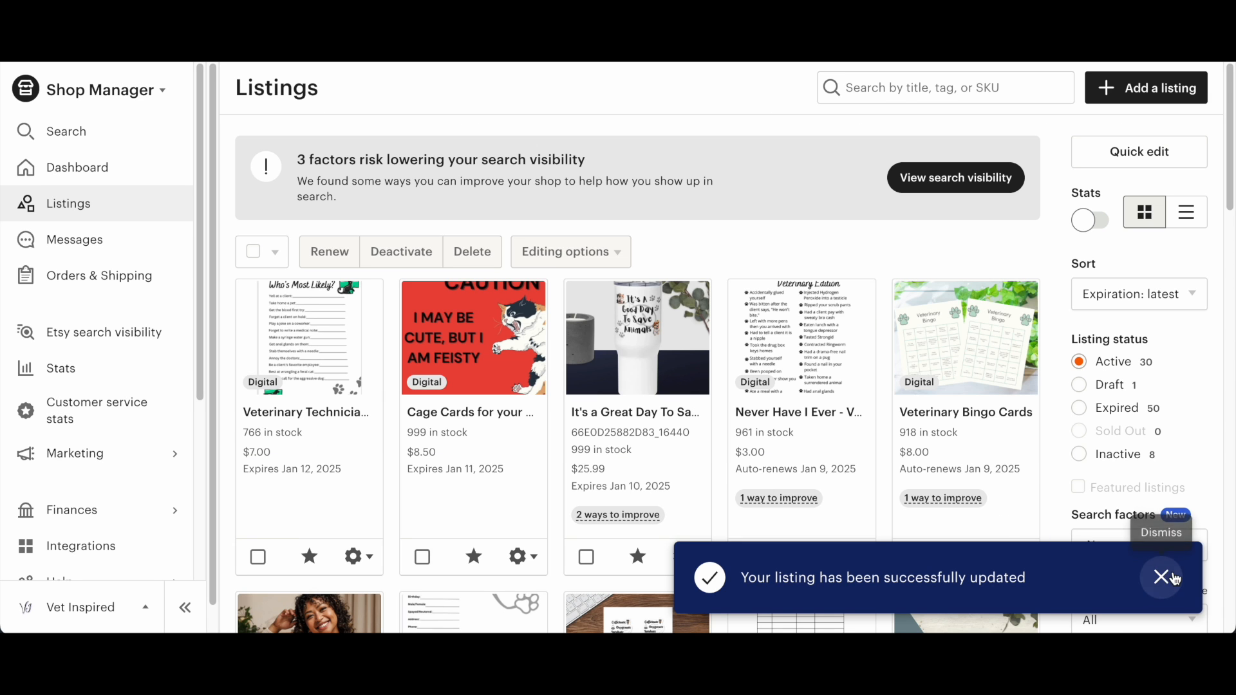
left_click(1165, 578)
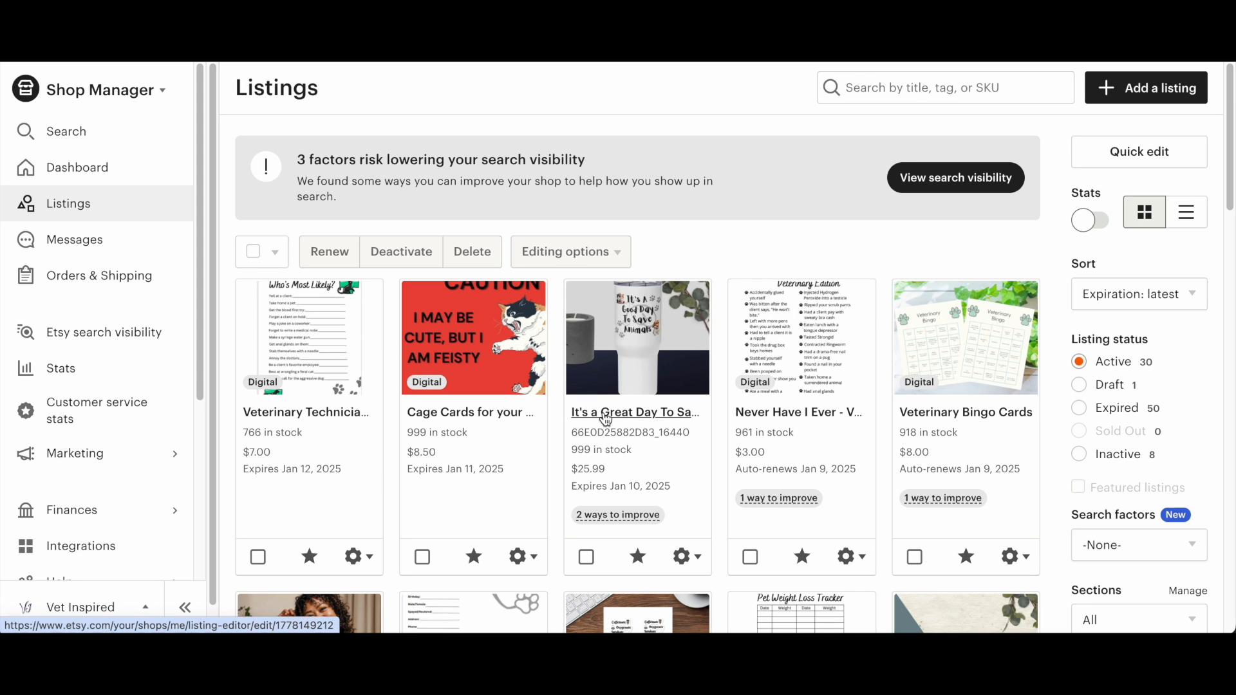
scroll(850, 396, "down", 2)
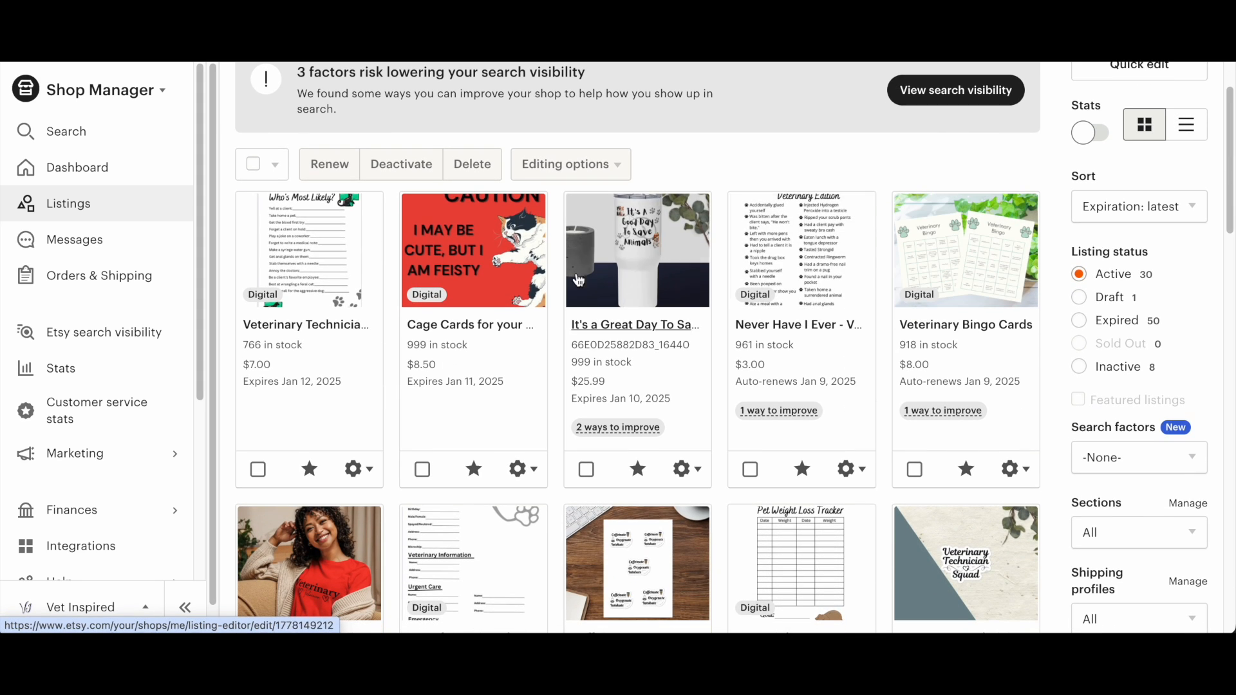
scroll(326, 323, "up", 2)
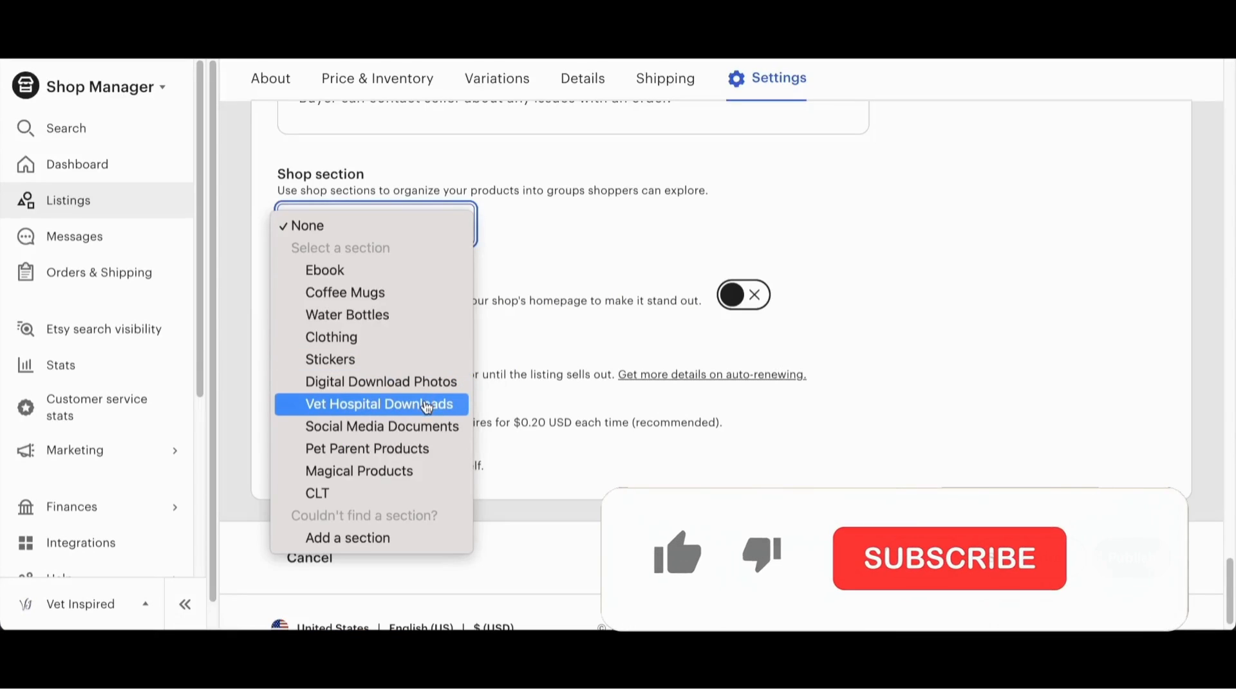
key("Escape")
scroll(522, 304, "down", 1)
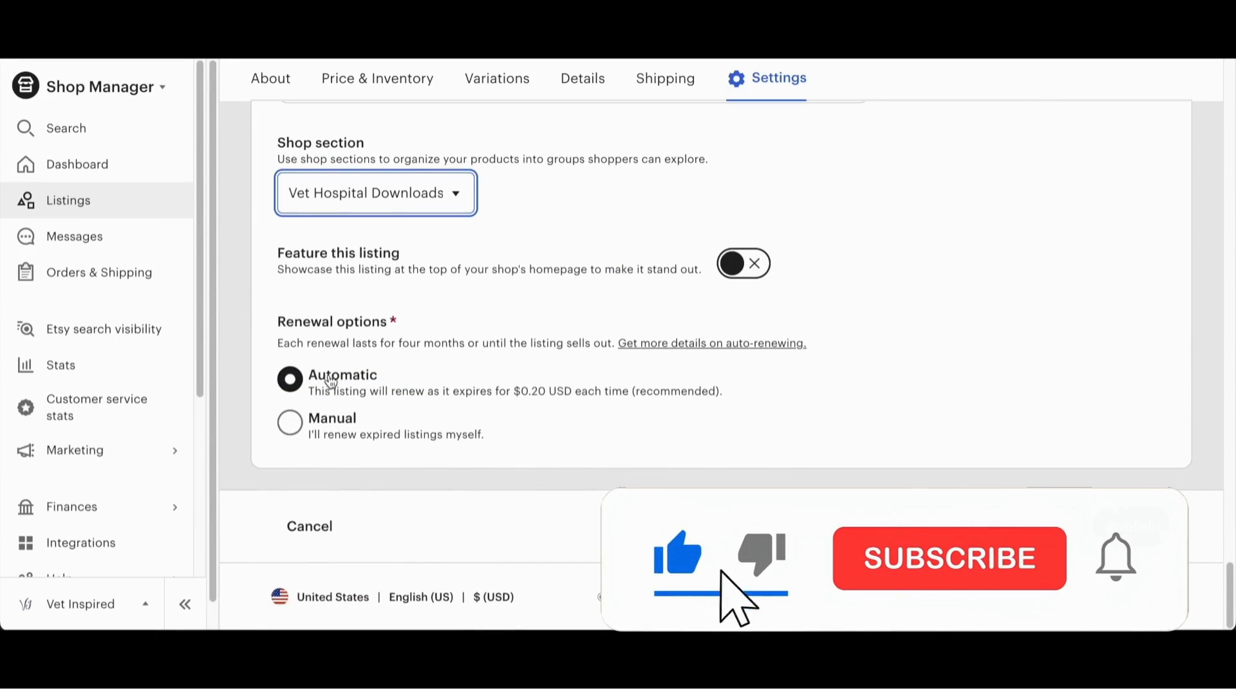
left_click(298, 426)
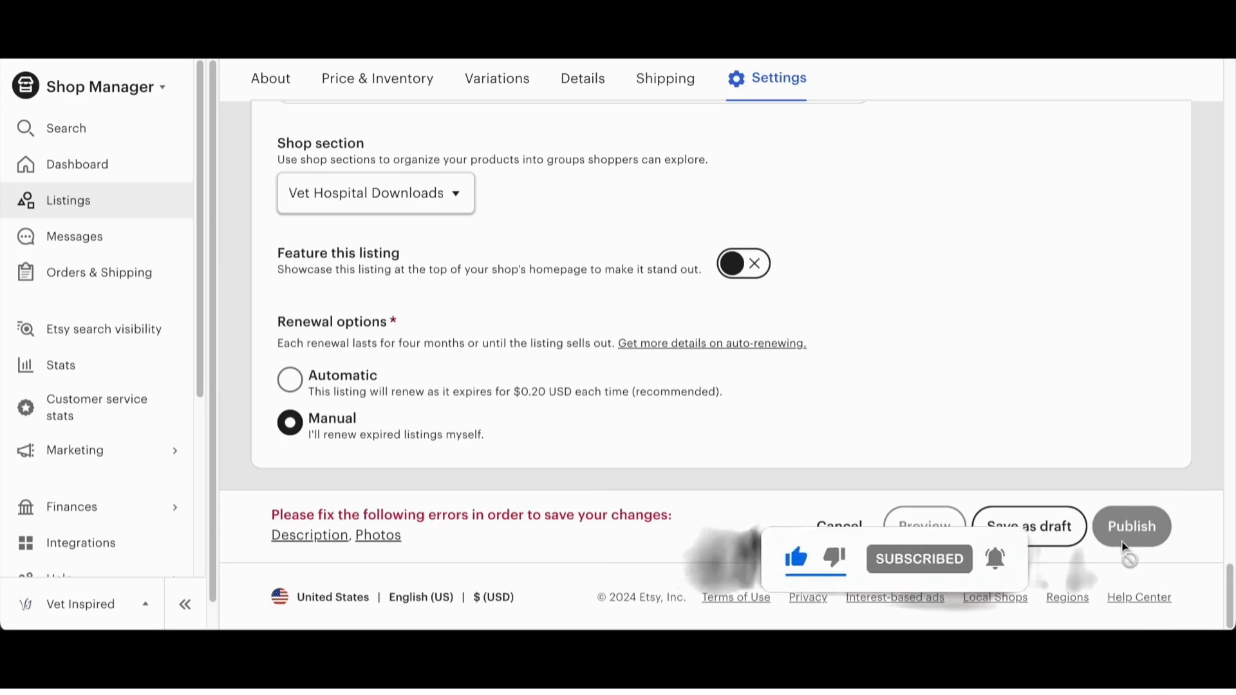
scroll(539, 501, "up", 15)
scroll(538, 501, "down", 5)
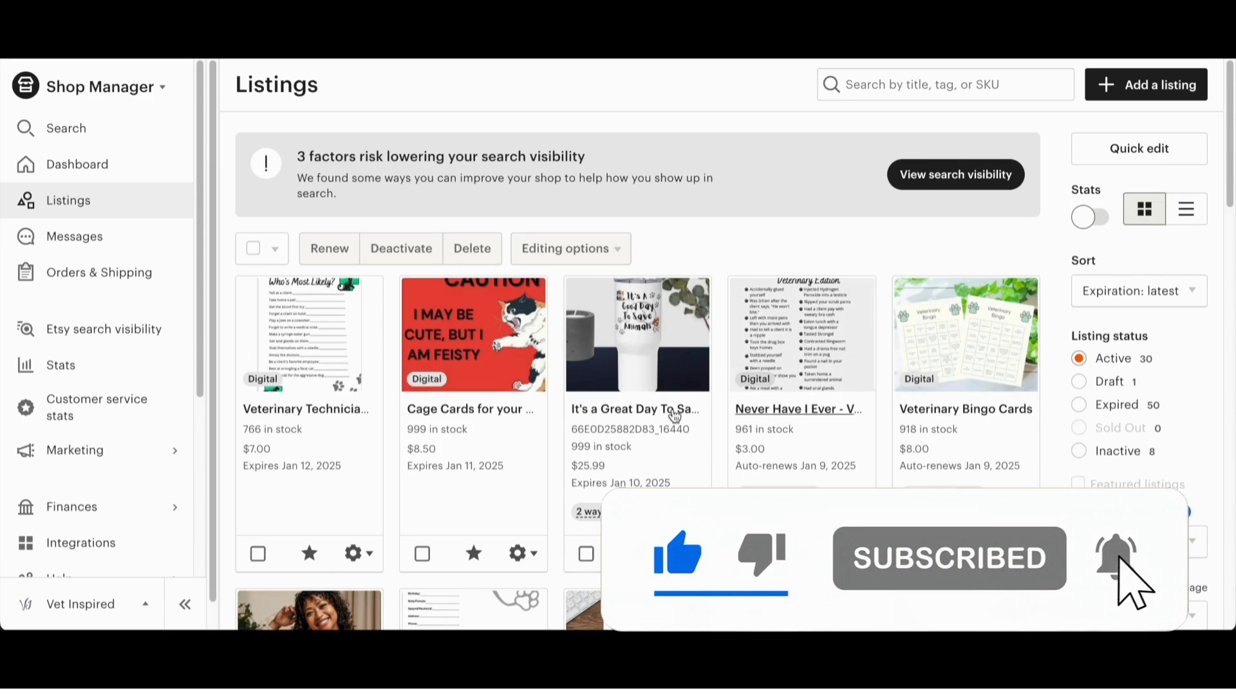
scroll(849, 385, "down", 2)
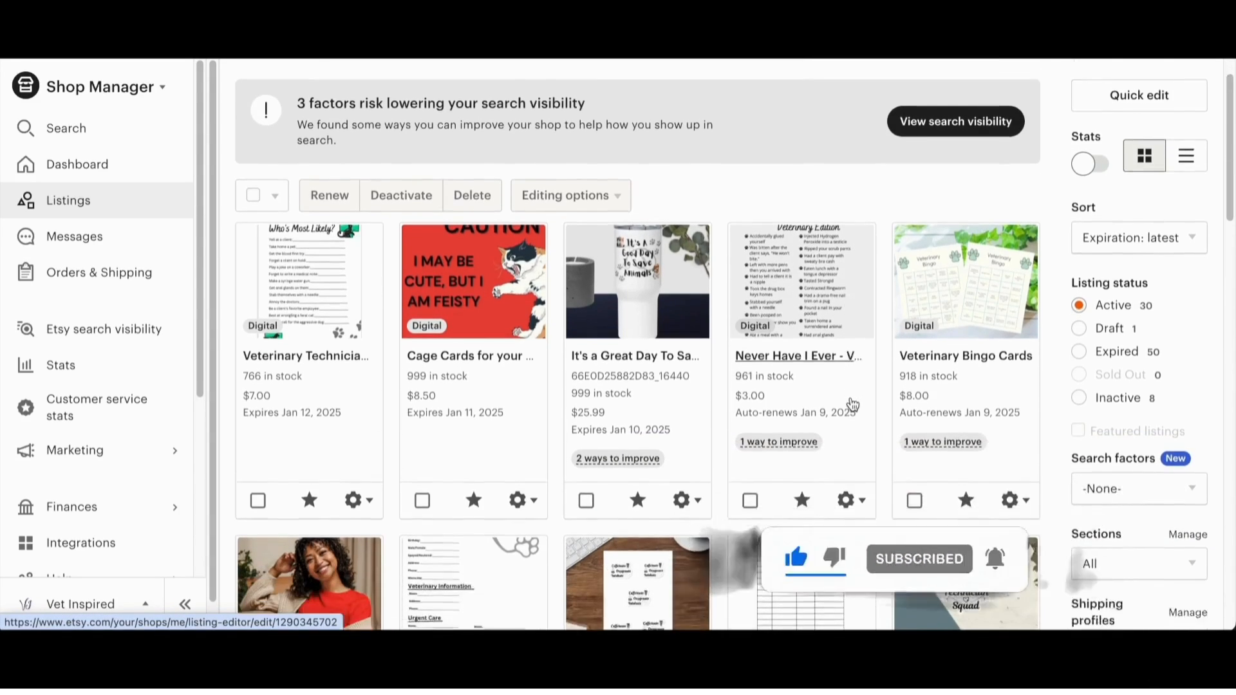